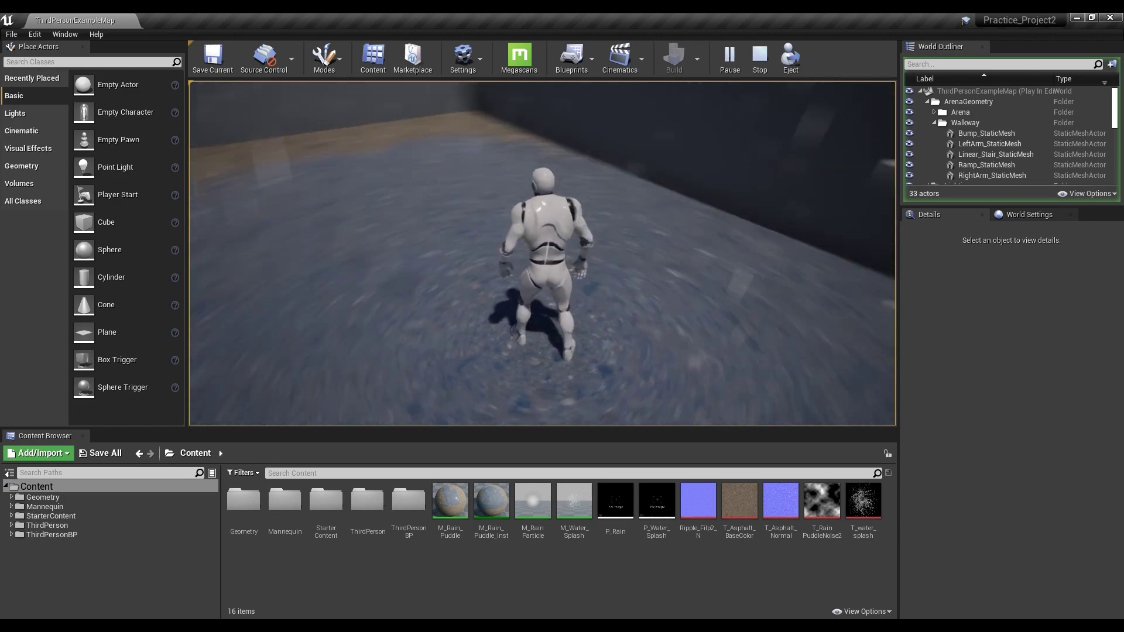
- Walk the character around the arena to check the rain and puddles, and end the play session
key("w")
key("a")
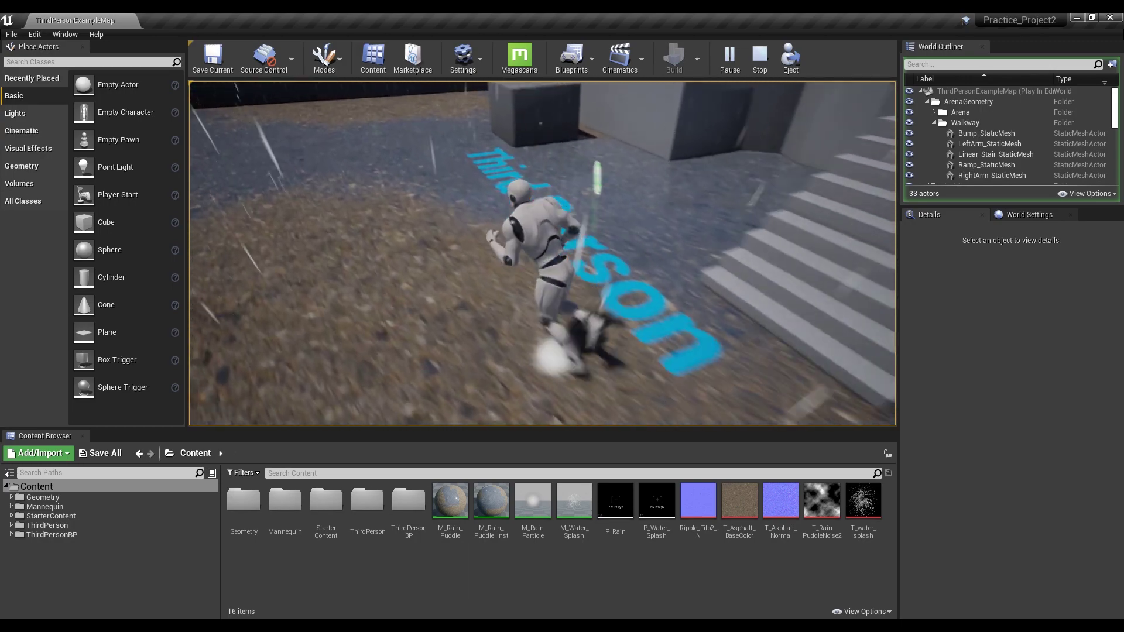
key("a")
key("w")
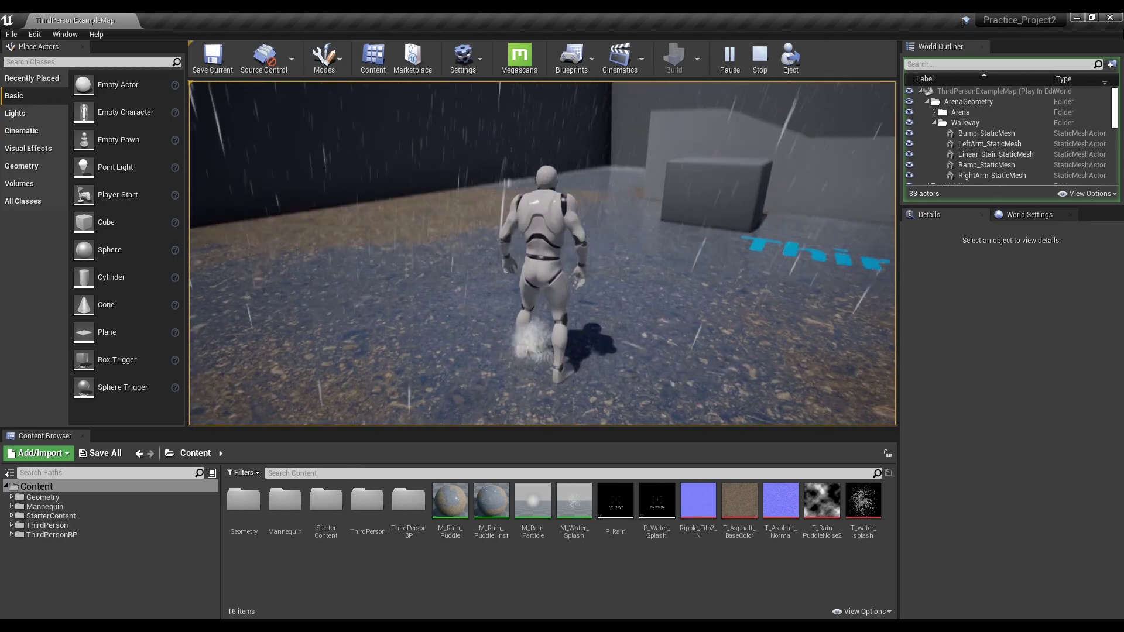
key("w")
key("w")
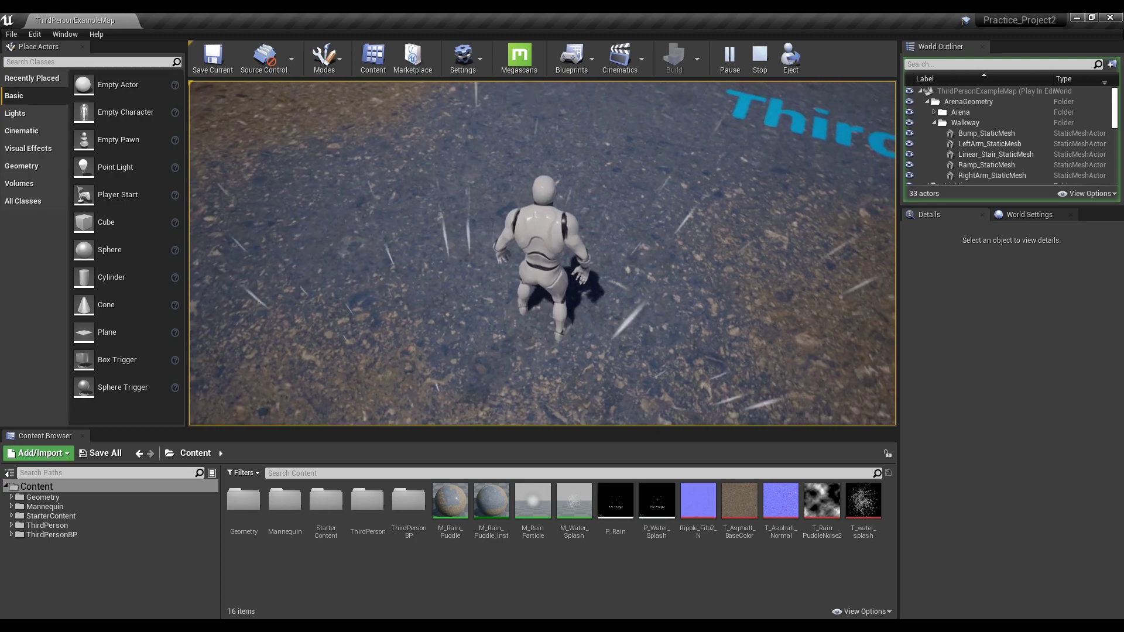
key("Escape")
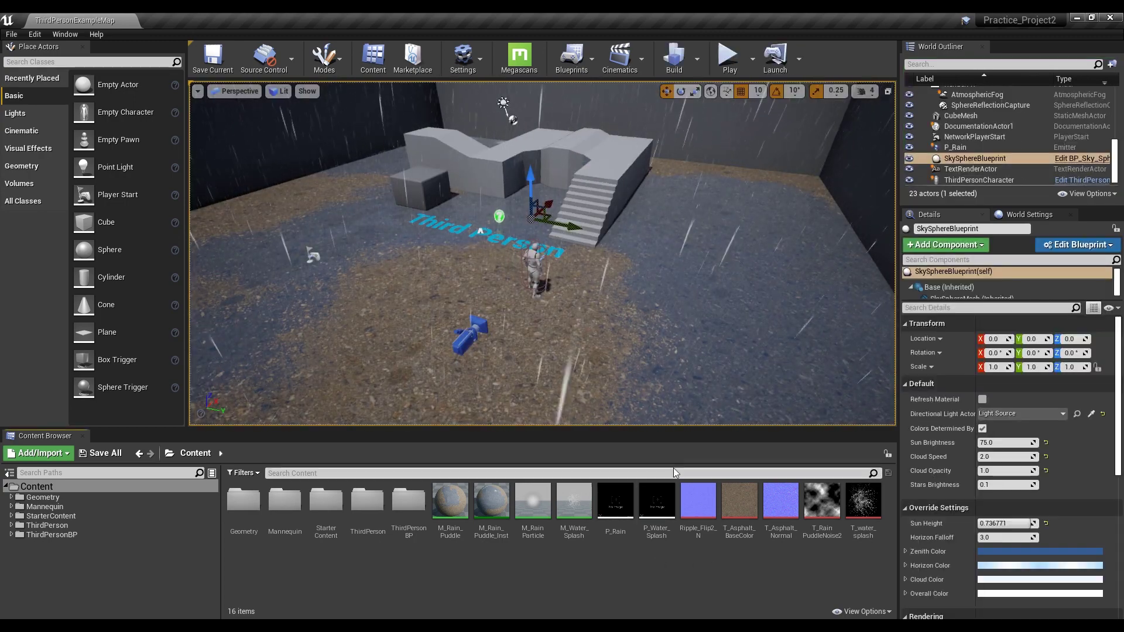
- Examine the ripple layout in the Ripple_Flip2_N texture and close it
double_click(700, 502)
scroll(477, 359, "down", 2)
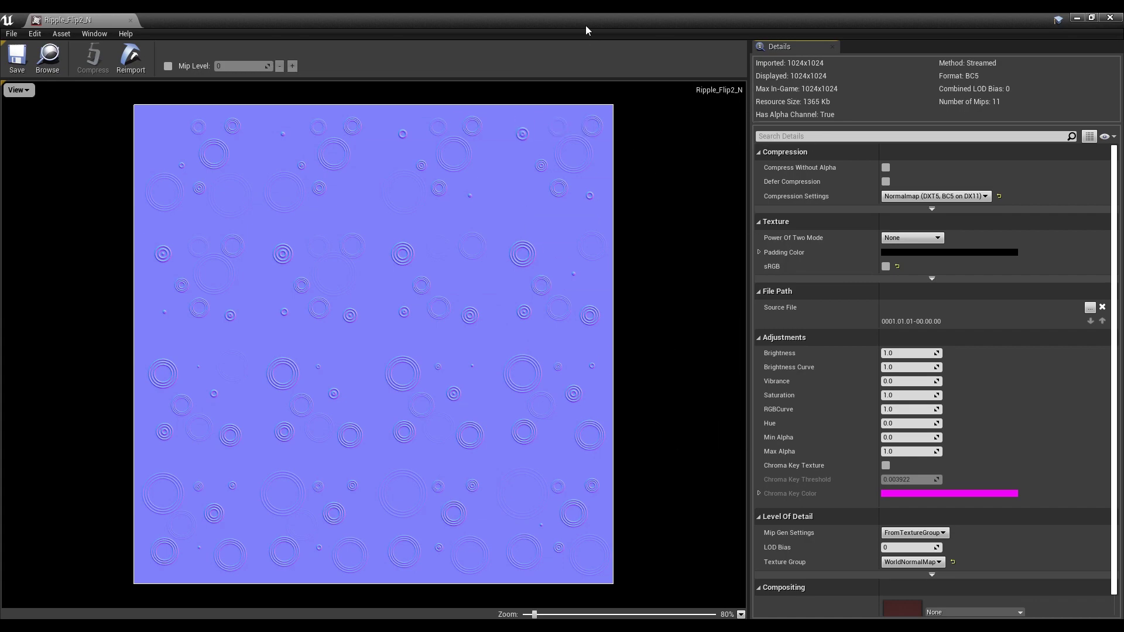
left_click(131, 20)
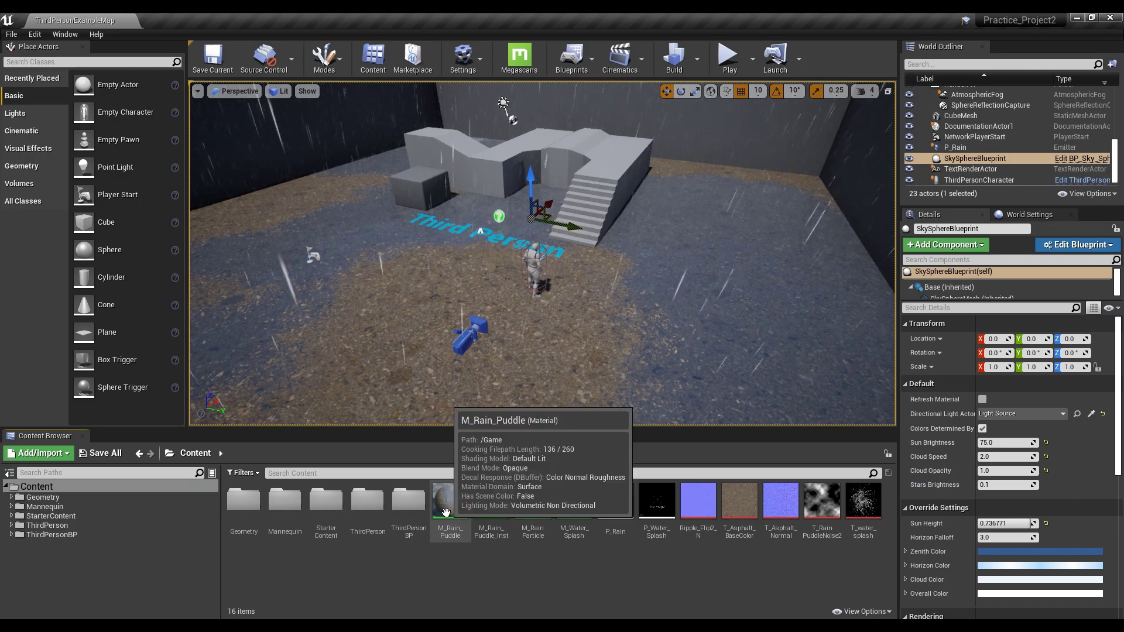
- Open the M_Rain_Puddle material and add a FlipBook node below the existing node network
double_click(445, 512)
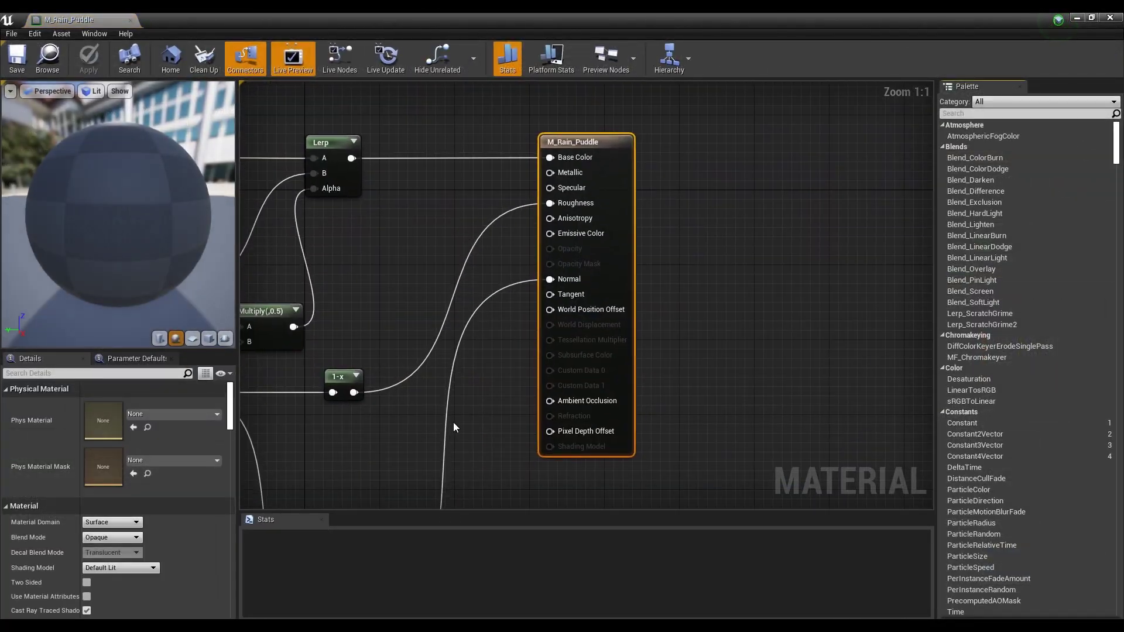
right_click_drag(453, 422, 700, 329)
scroll(693, 343, "down", 3)
scroll(675, 358, "down", 2)
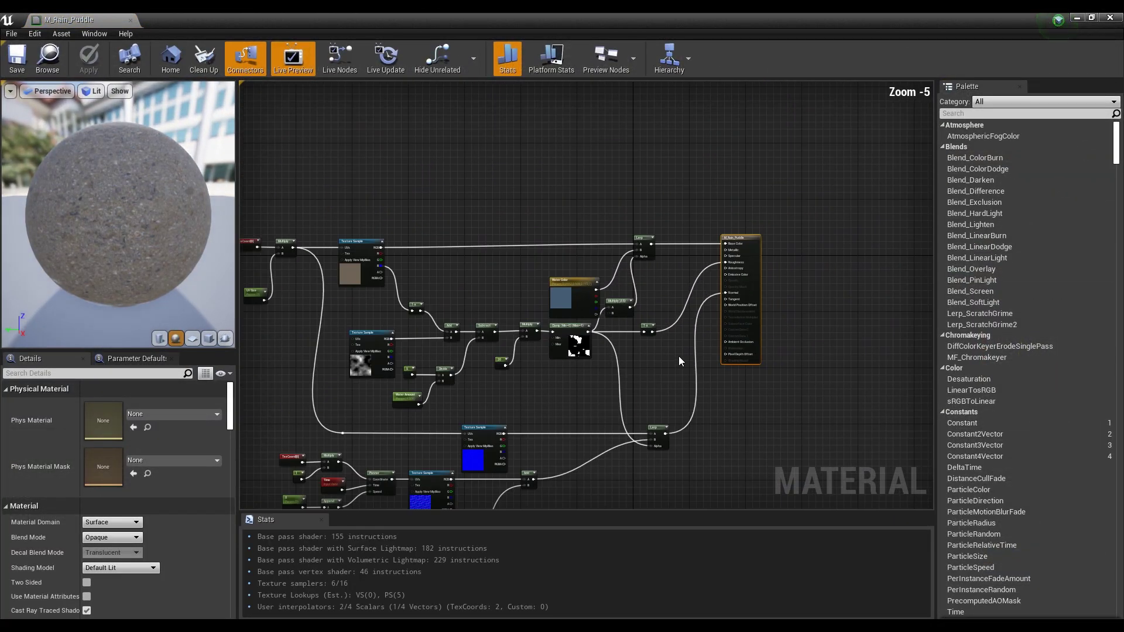
right_click_drag(597, 411, 703, 233)
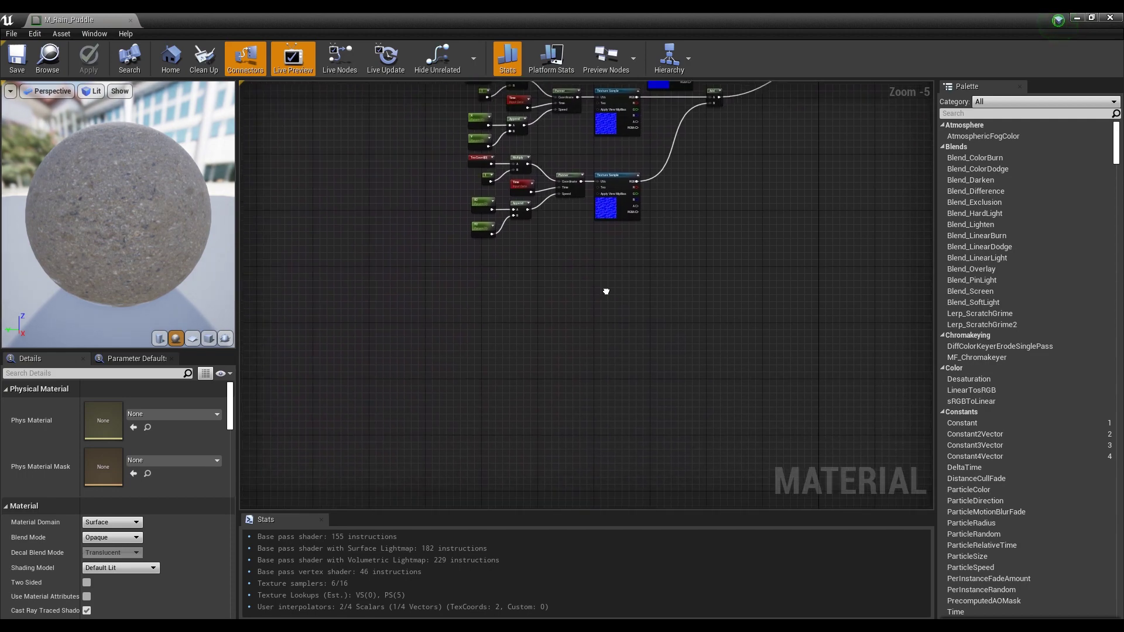
scroll(580, 263, "up", 2)
right_click(579, 263)
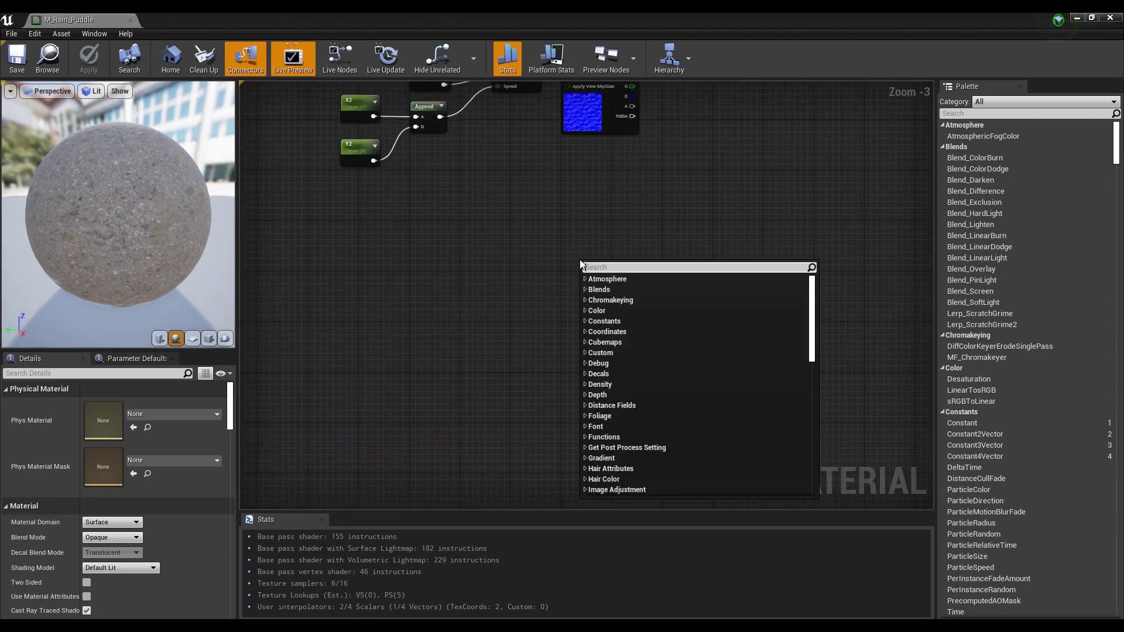
type("flip")
key("Return")
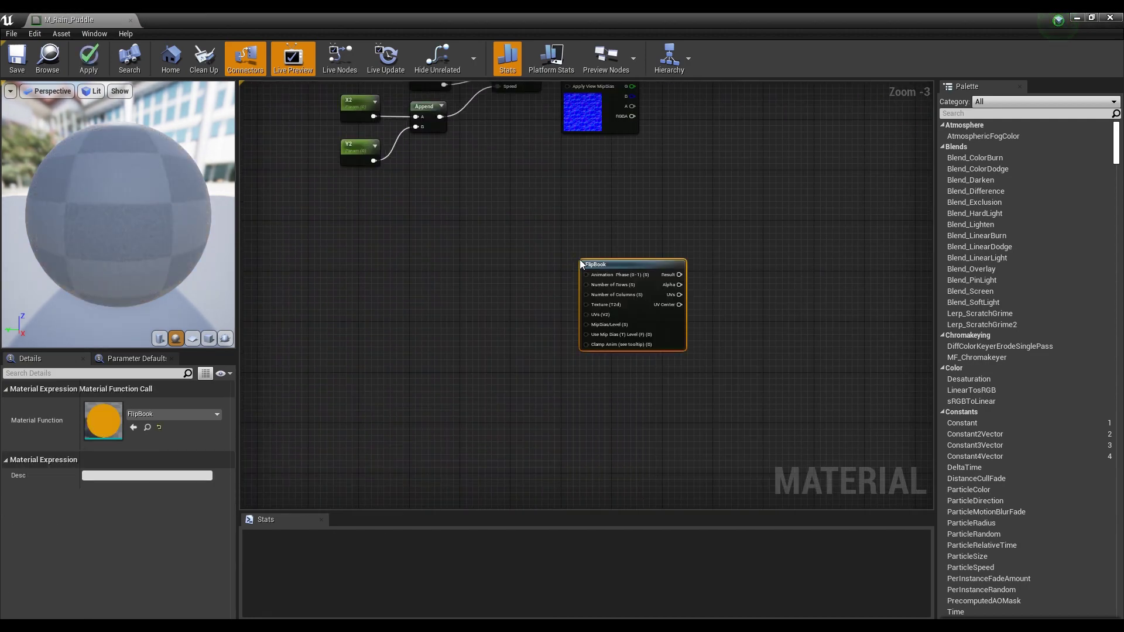
- Add a Texture Sample using Ripple_Flip2_N beside the FlipBook, and feed the FlipBook's UVs output into its UVs input
right_click_drag(739, 238, 616, 263)
left_click(634, 256)
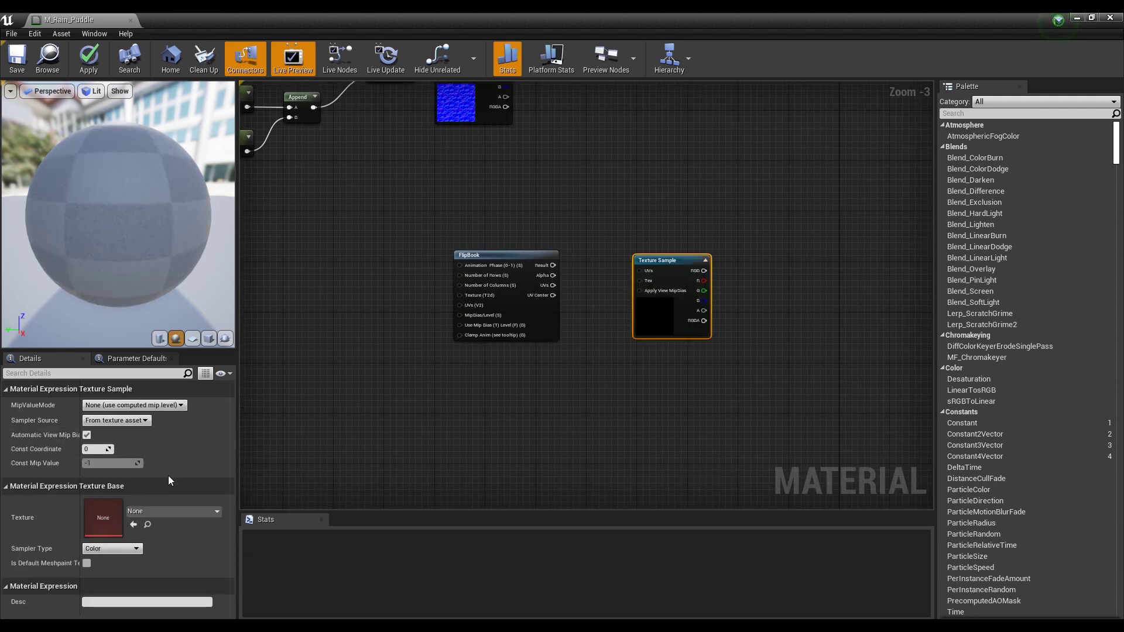
left_click(188, 513)
type("flip")
key("Down")
key("Return")
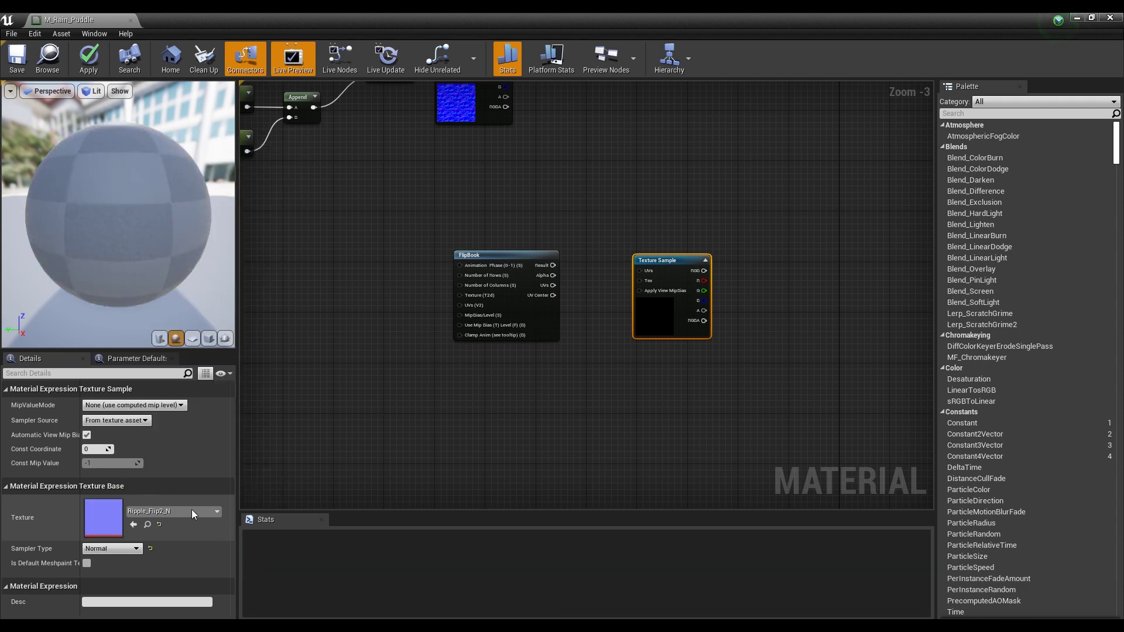
left_click_drag(553, 285, 625, 262)
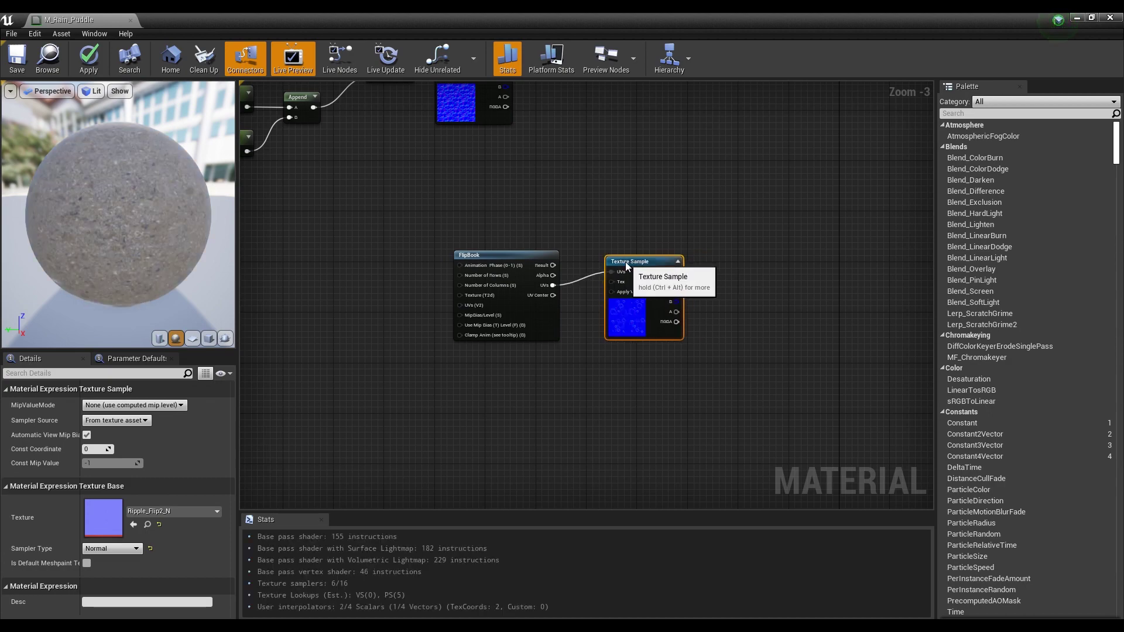
- Preview the ripple Texture Sample node on the cube preview mesh
scroll(568, 241, "up", 2)
right_click(676, 273)
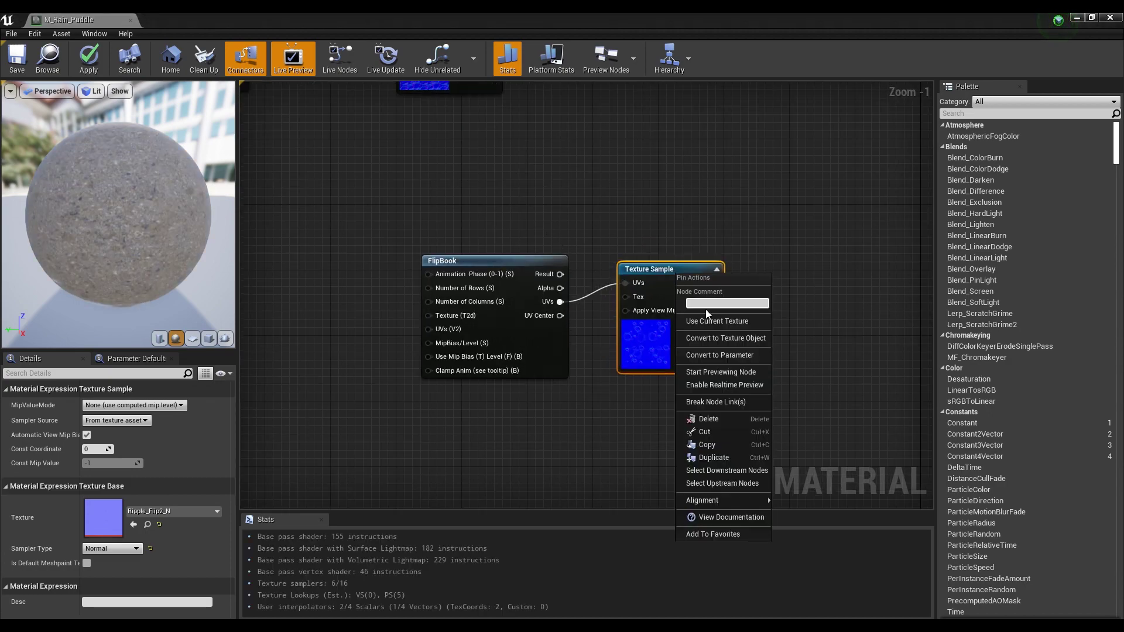
left_click(726, 372)
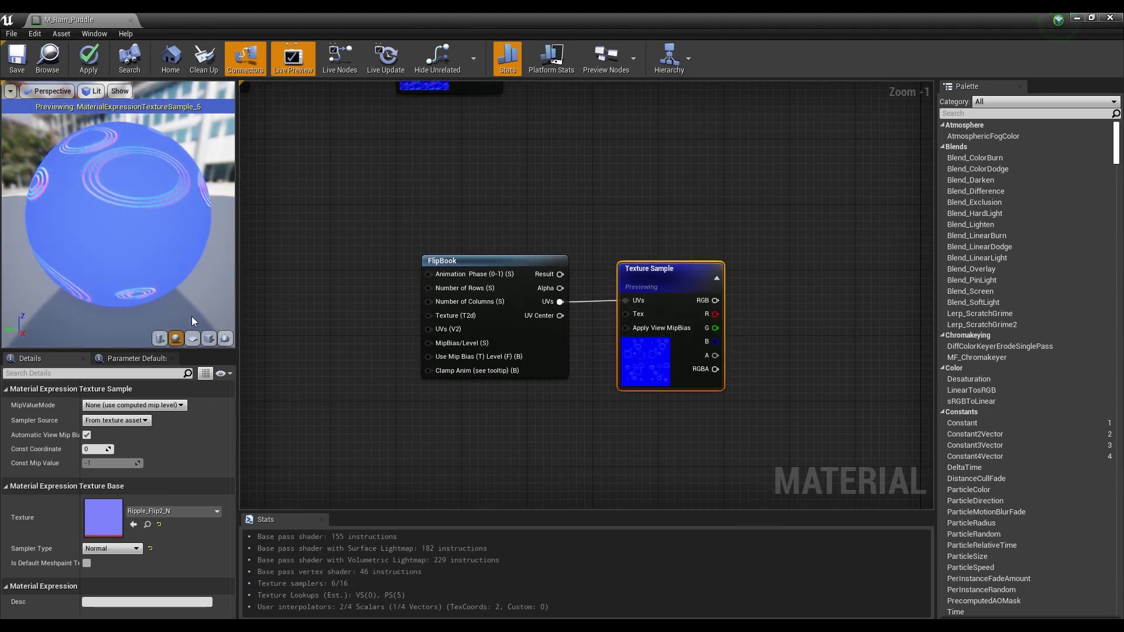
left_click(209, 339)
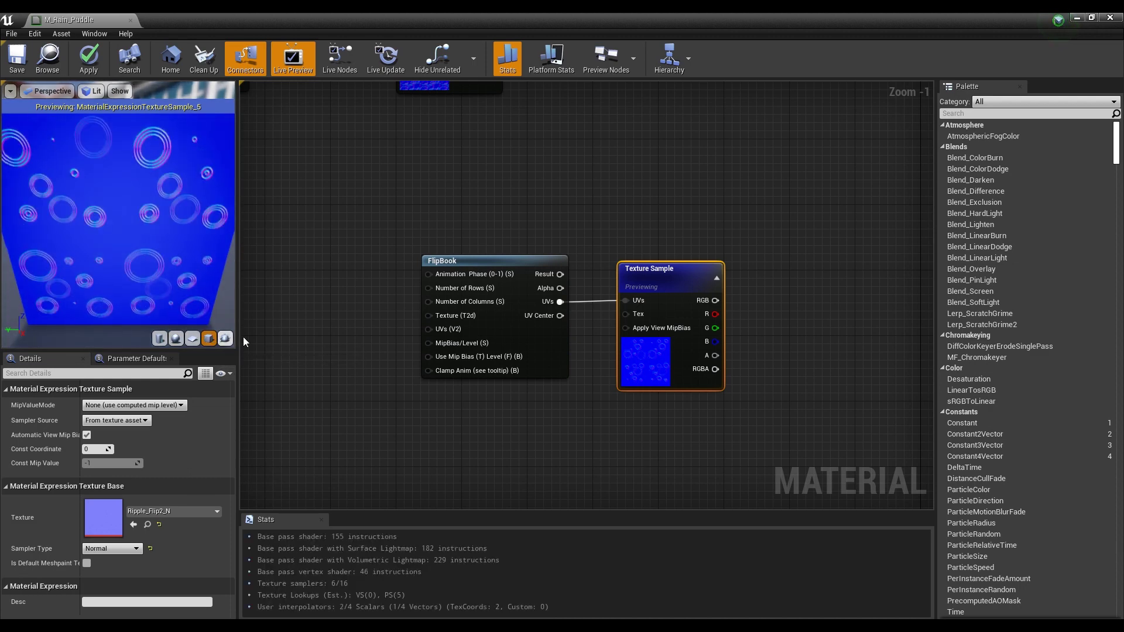
- Add a Constant node with value 4 in front of the FlipBook
right_click_drag(349, 343, 558, 331)
left_click(466, 280)
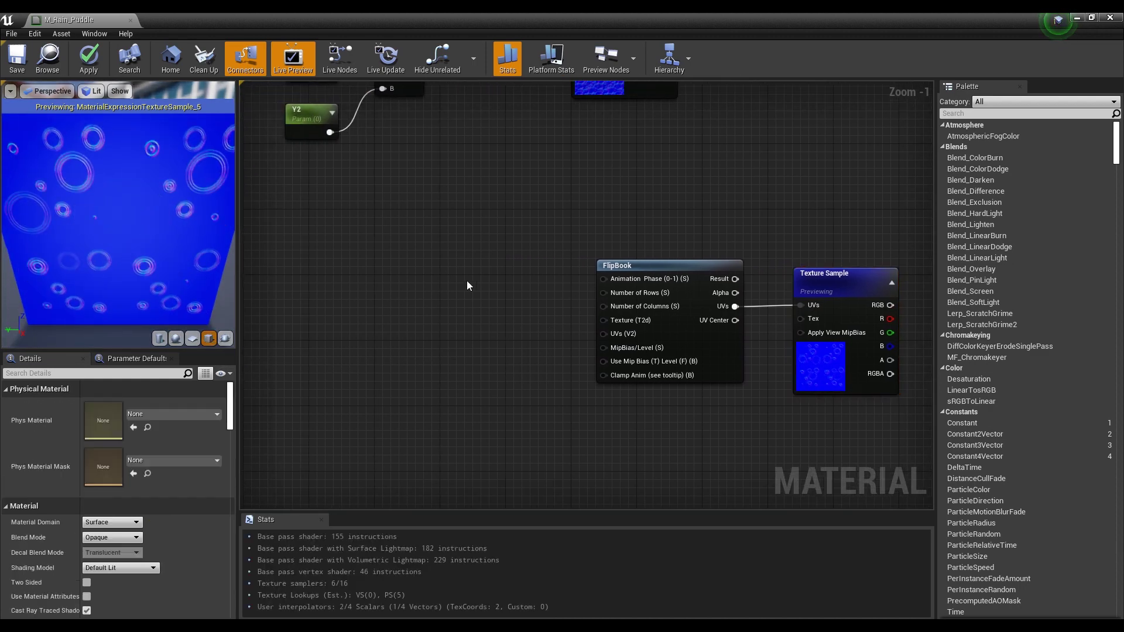
left_click(496, 298)
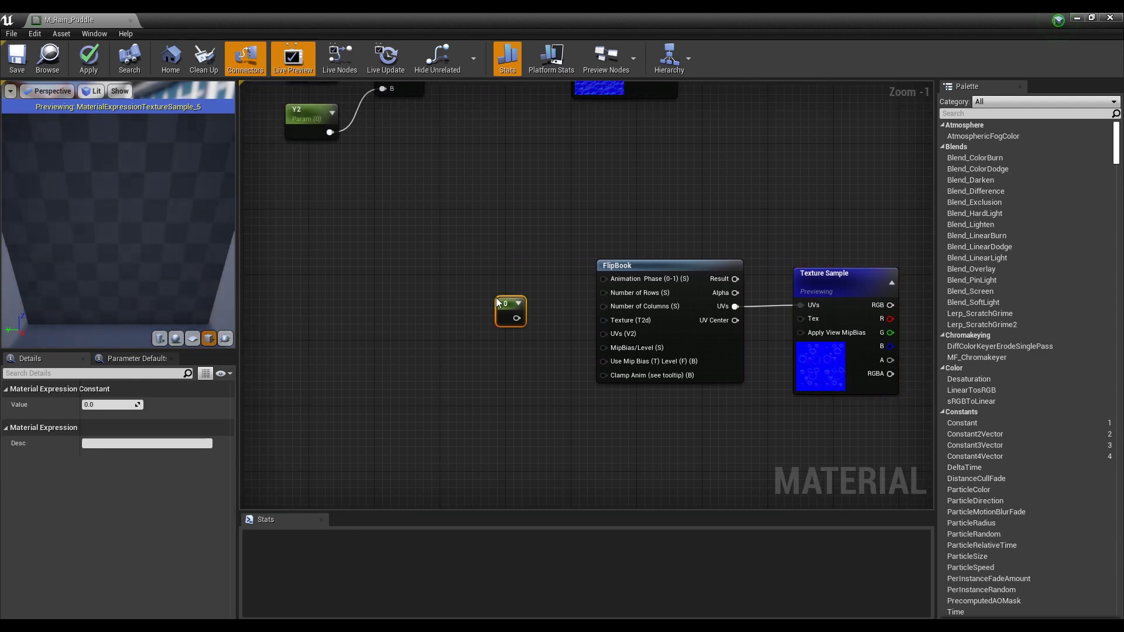
left_click(120, 404)
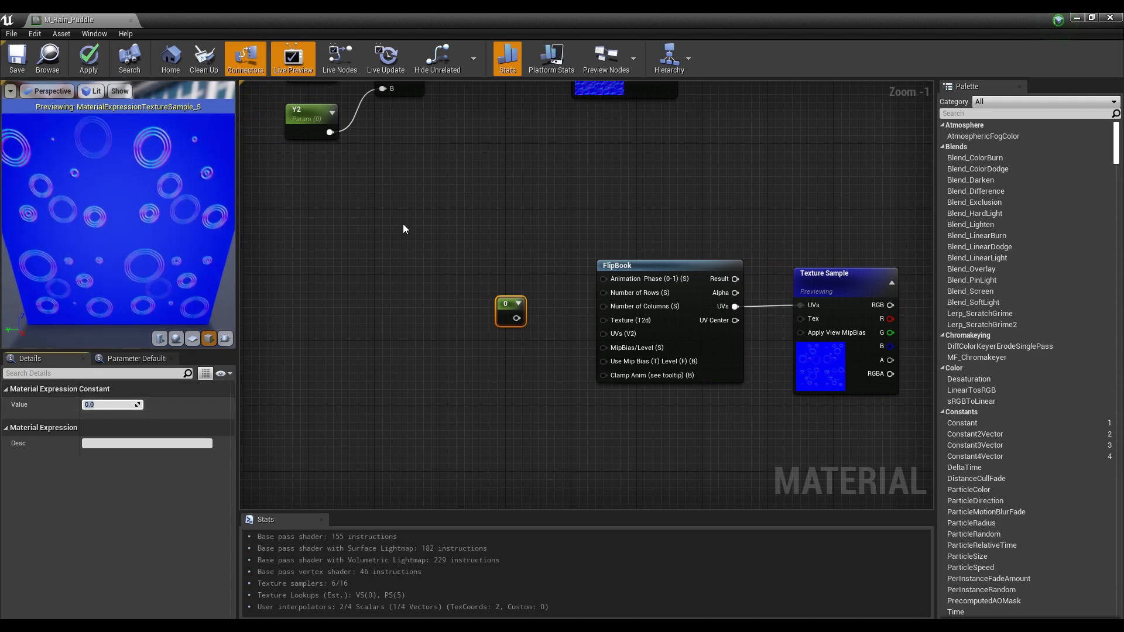
type("4")
key("Return")
left_click(526, 320)
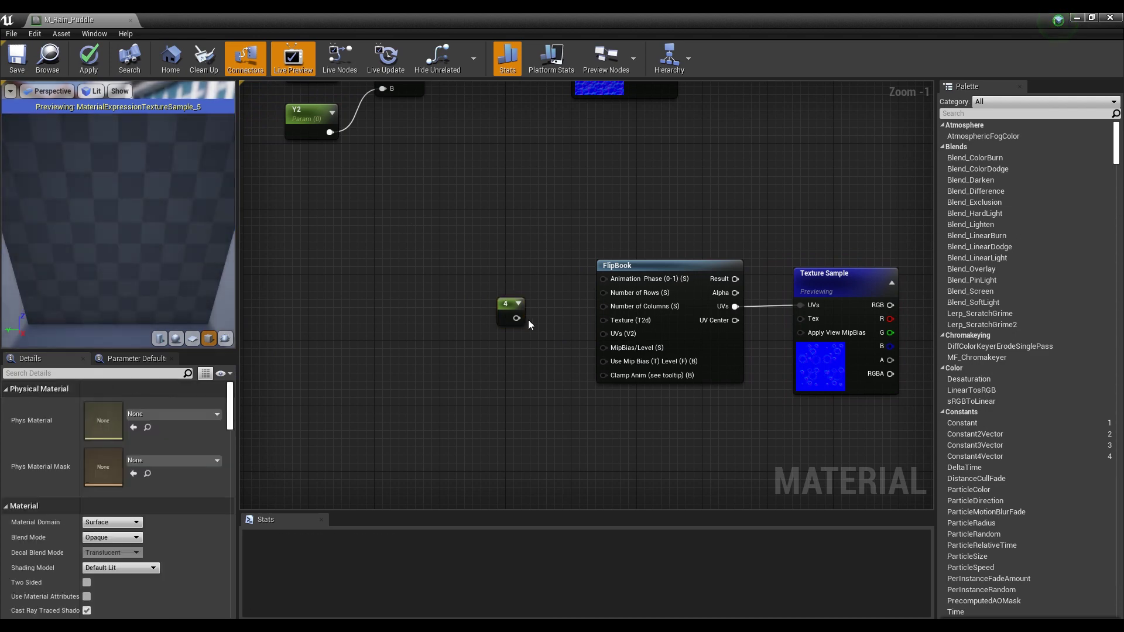
- Connect the constant 4 to the FlipBook's Number of Rows and Number of Columns, and stop previewing the Texture Sample
left_click_drag(518, 318, 603, 293)
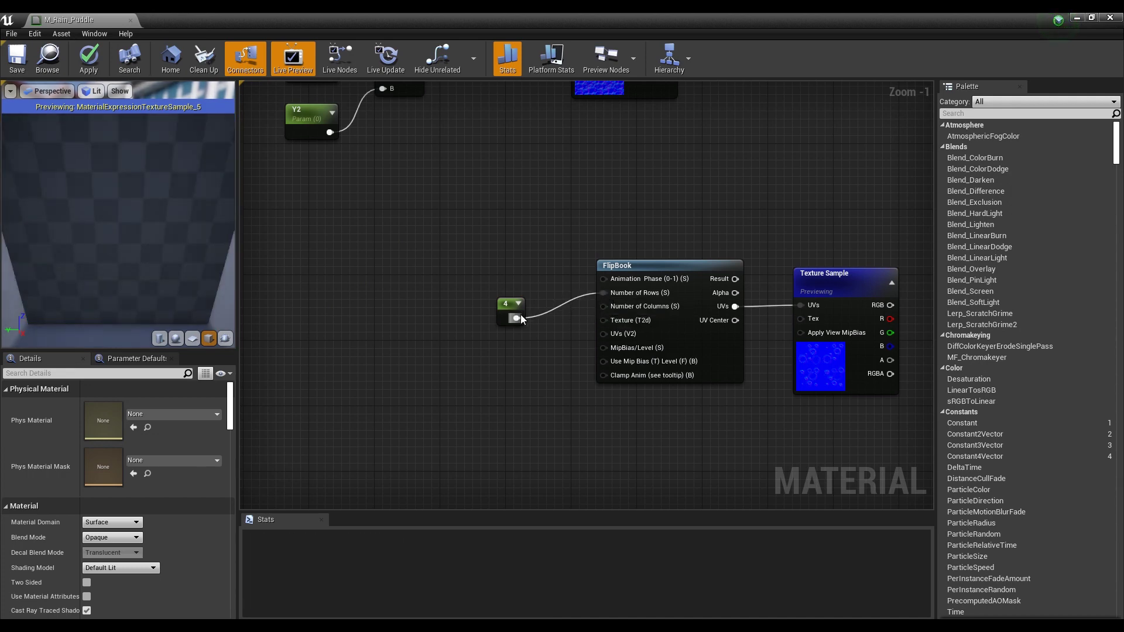
left_click_drag(518, 318, 605, 308)
left_click_drag(503, 307, 529, 302)
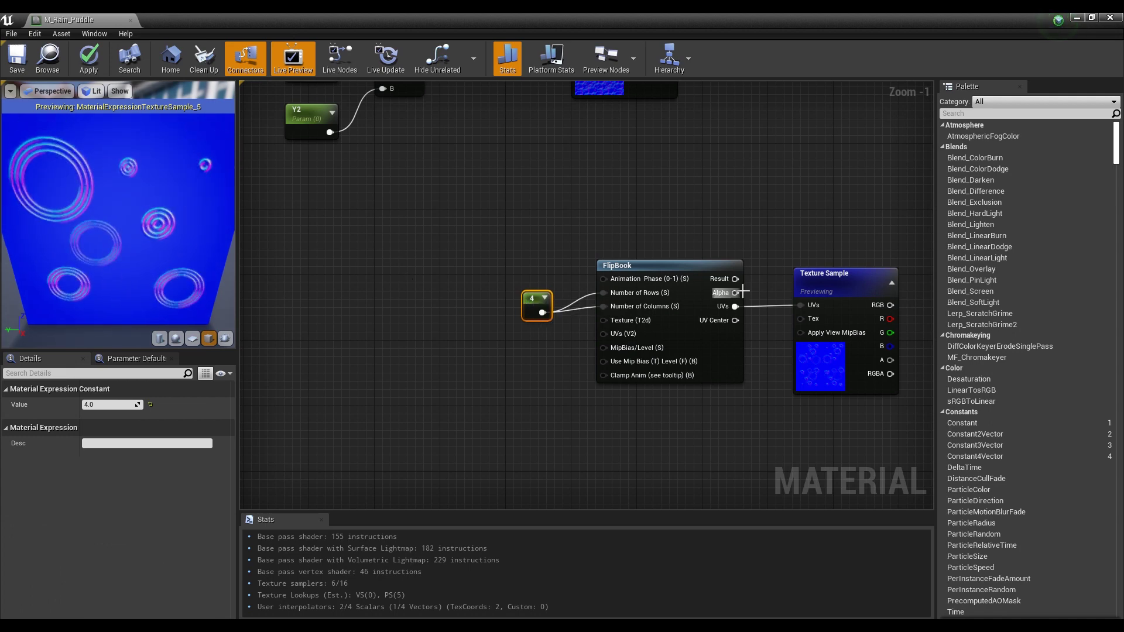
right_click(820, 281)
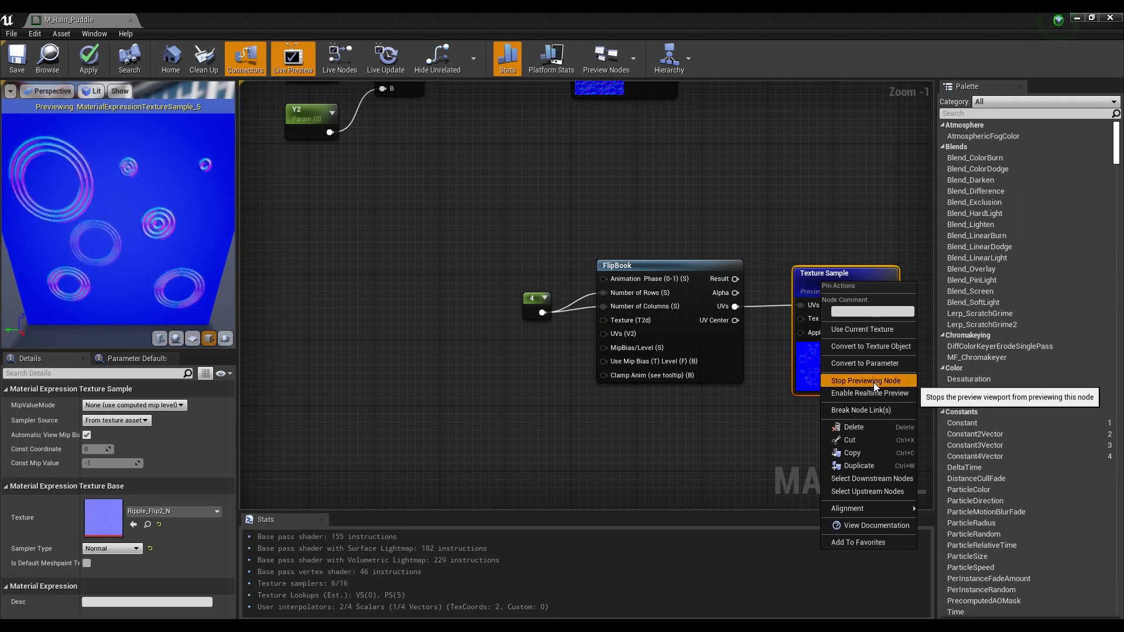
left_click(873, 381)
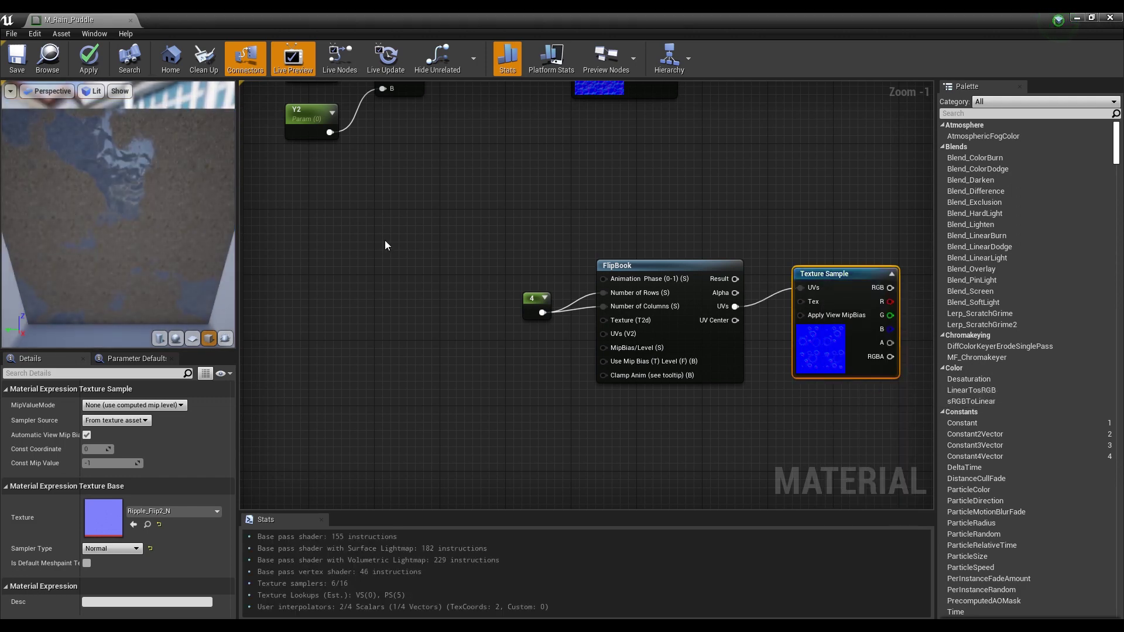
- Add Time and Multiply nodes ahead of the FlipBook, and connect Time to the Multiply's A input
right_click_drag(384, 245, 484, 246)
right_click(484, 246)
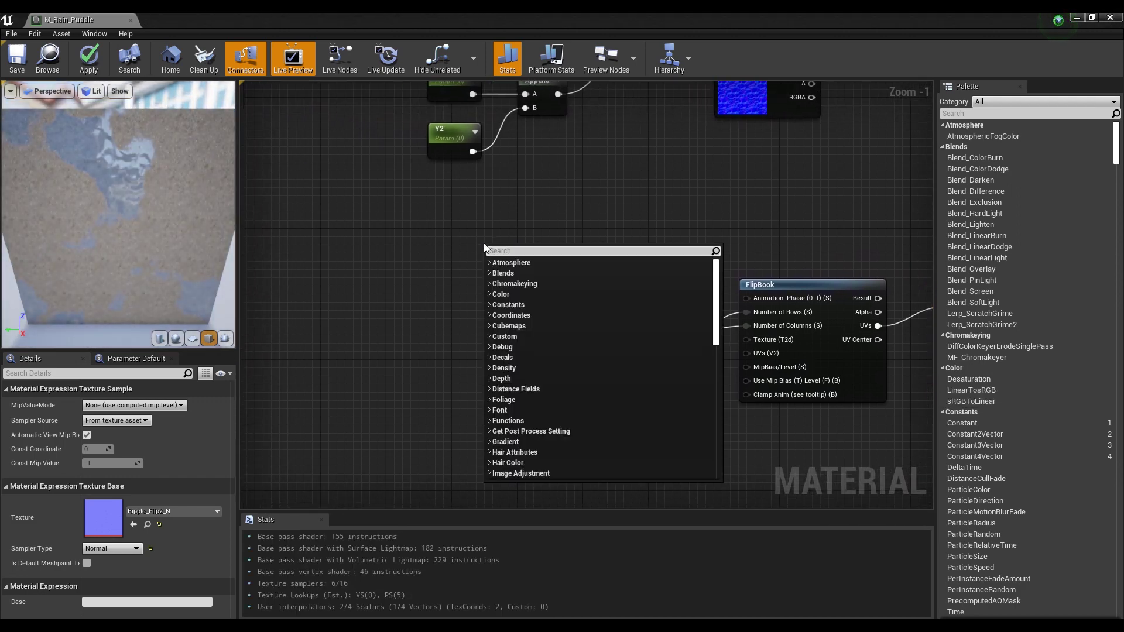
type("time")
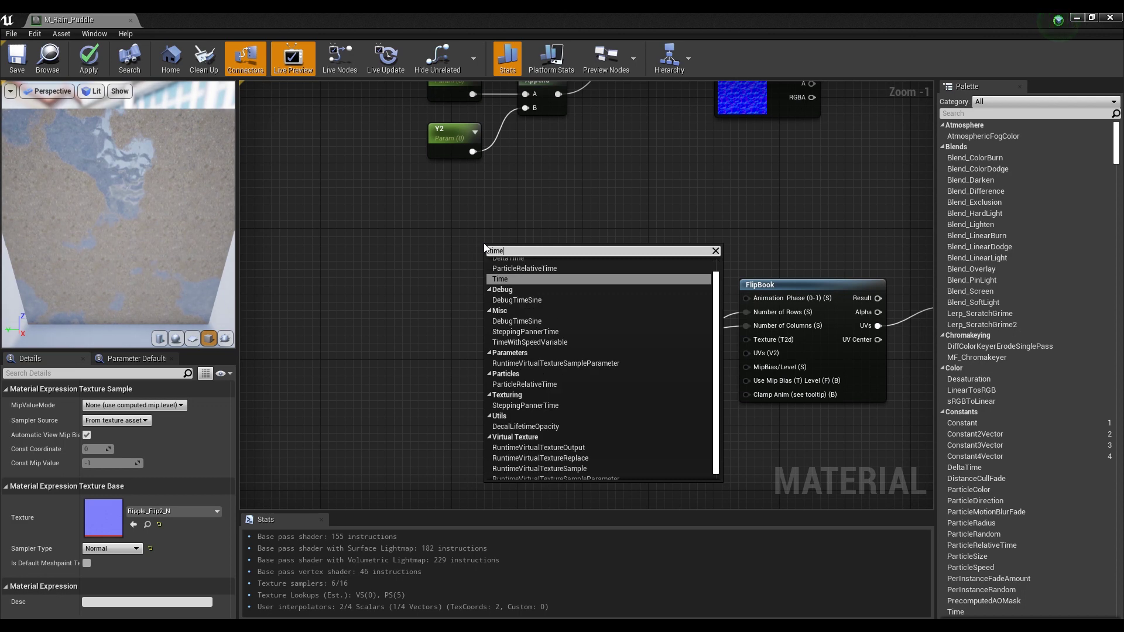
key("Return")
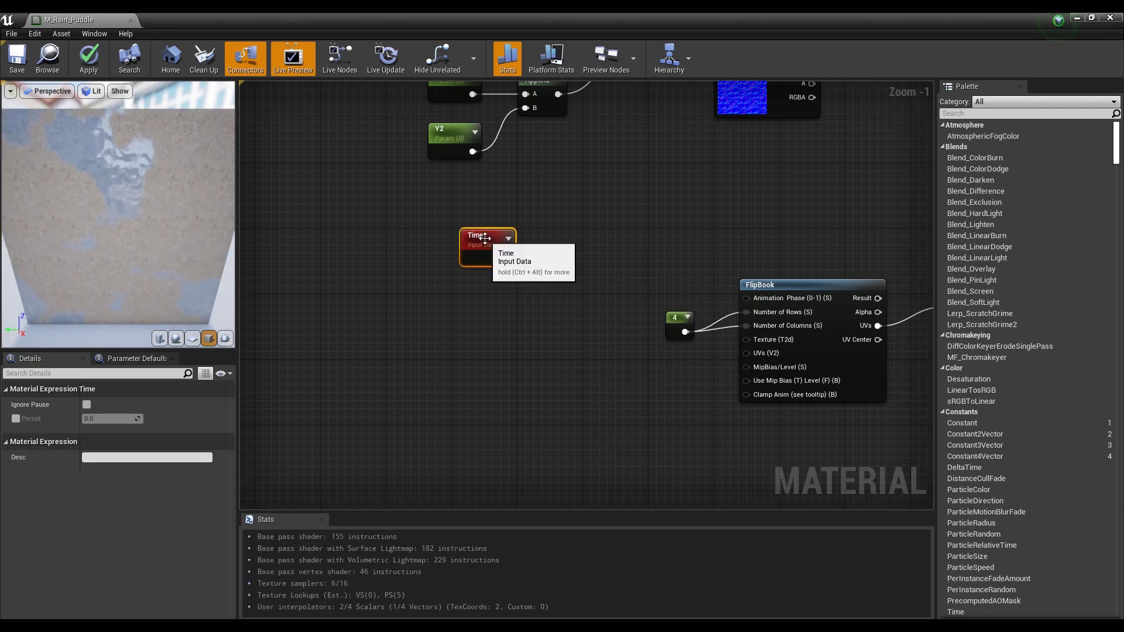
left_click(543, 259)
left_click(551, 253)
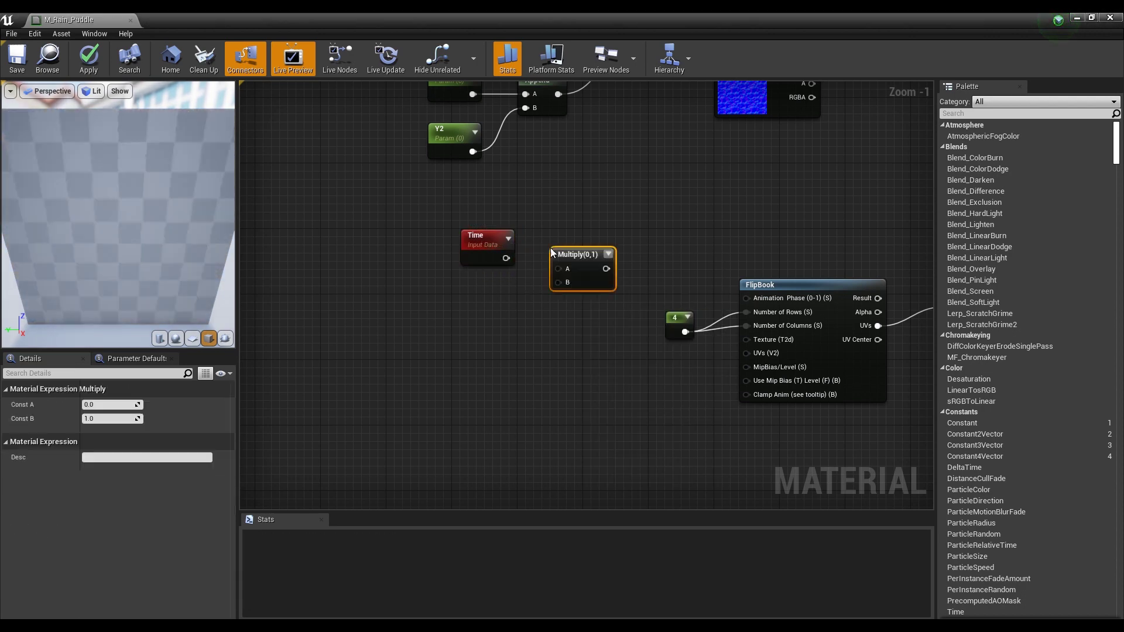
left_click_drag(506, 258, 574, 249)
- Add a scalar parameter named Ripple Speed with default value 1 and connect it to the Multiply's B input
left_click(495, 283)
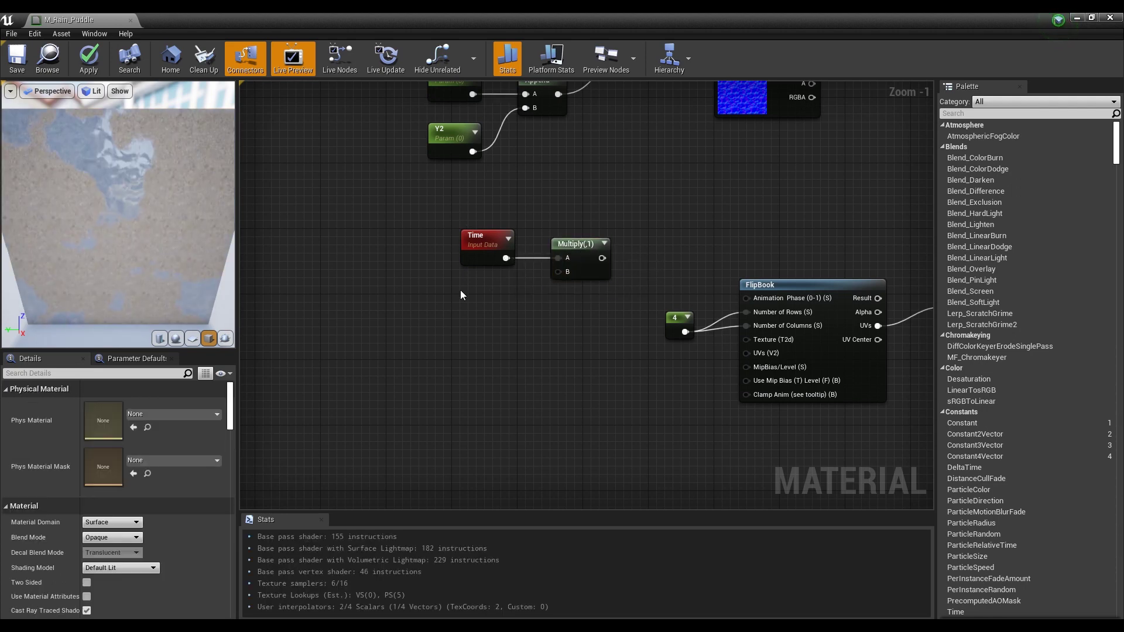
left_click(469, 291)
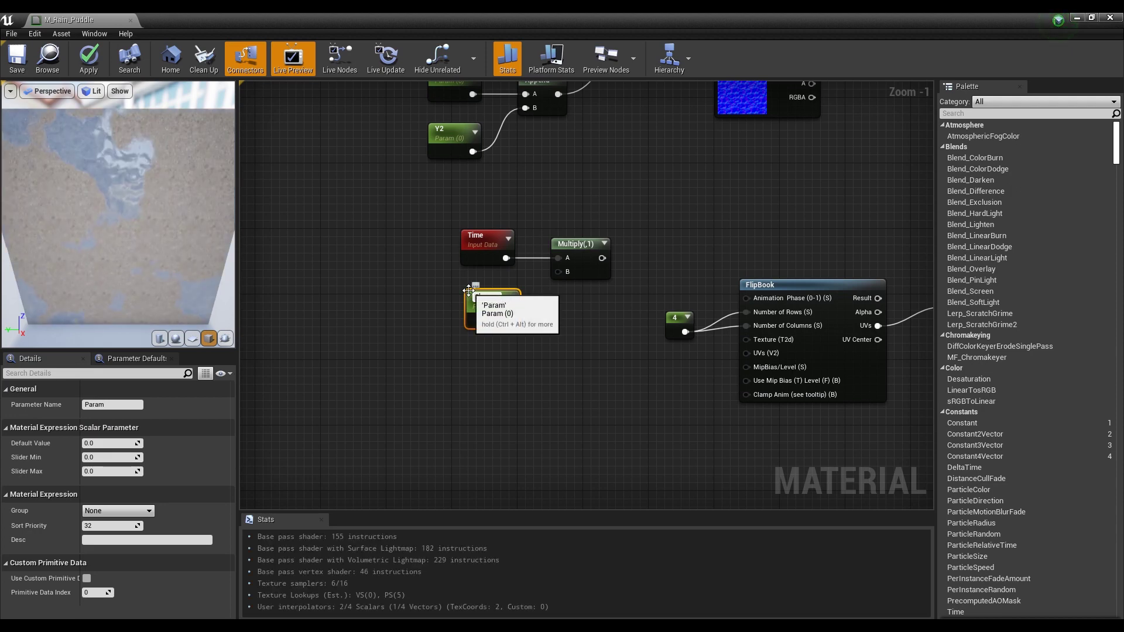
type("R")
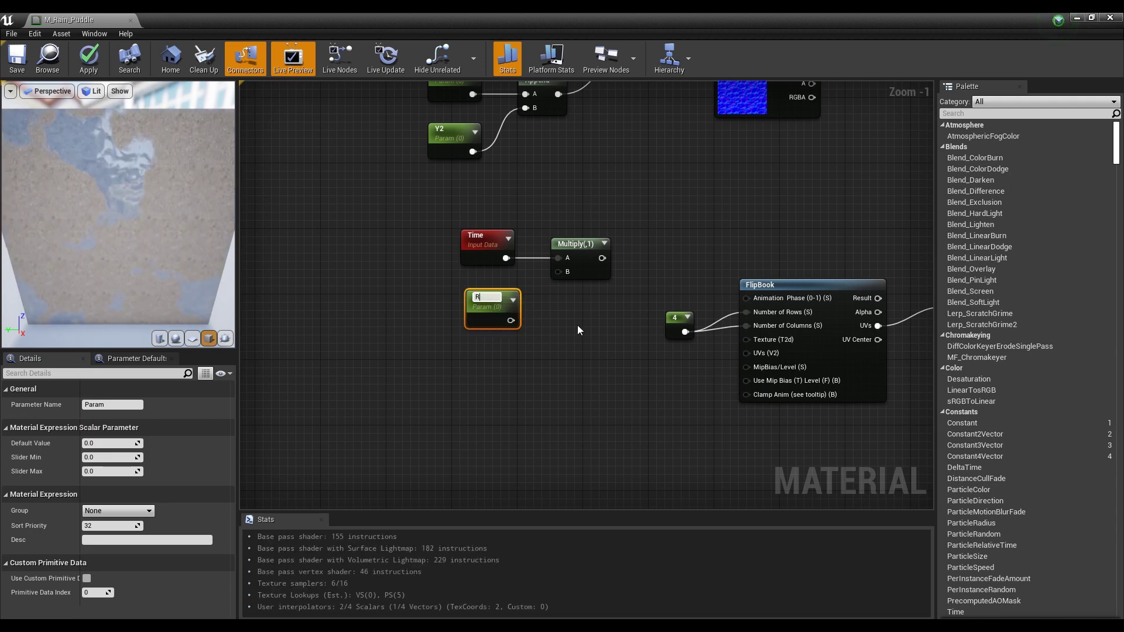
type("ipl")
type("ple Sp")
type("eed")
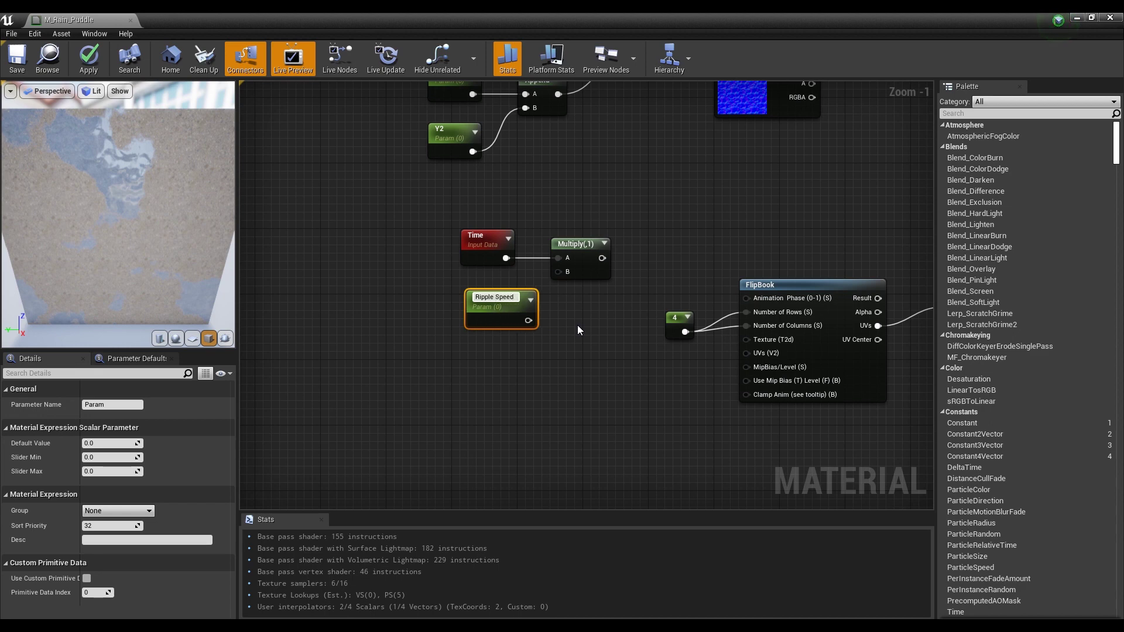
key("Return")
left_click(108, 443)
type("1")
key("Return")
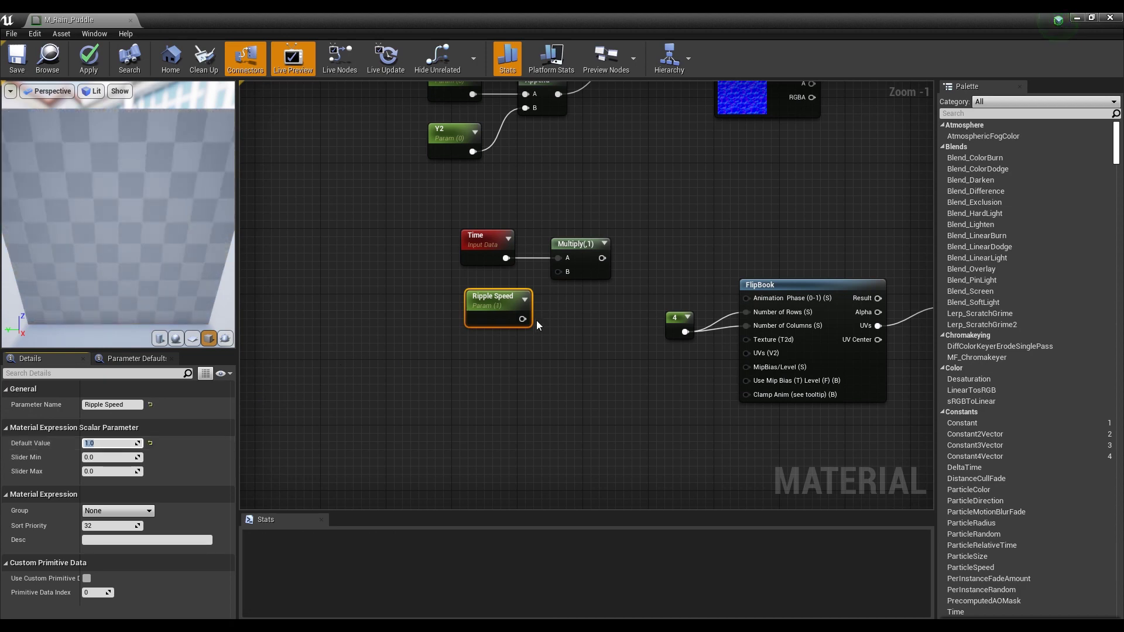
left_click_drag(522, 319, 561, 272)
left_click_drag(516, 304, 510, 300)
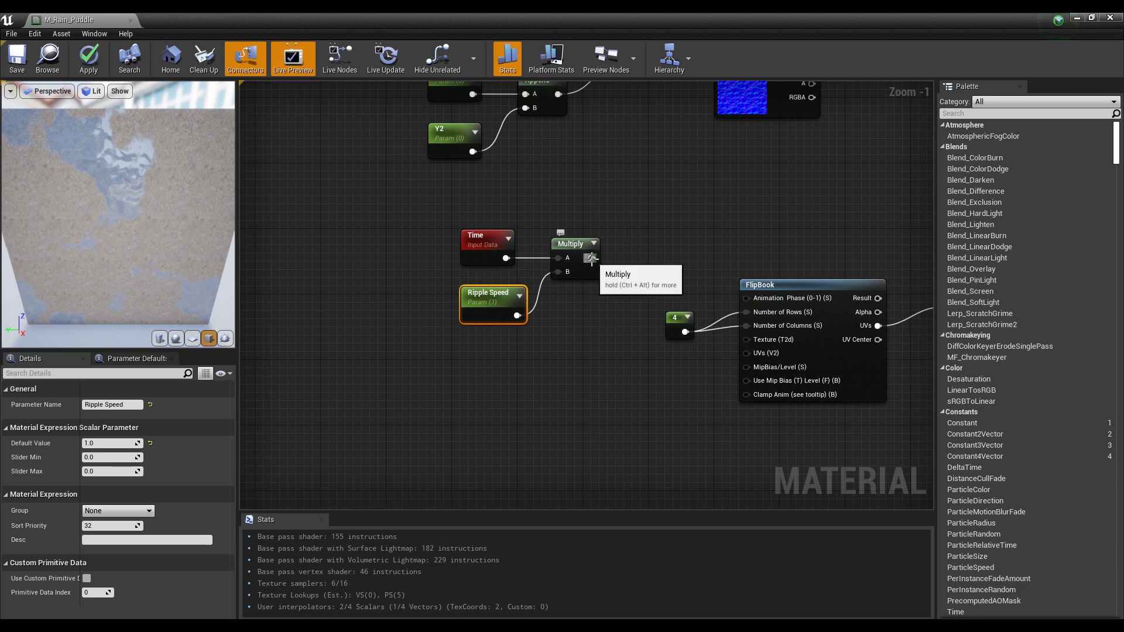
- Connect the Time and Ripple Speed Multiply to the FlipBook's Animation Phase input and move these nodes closer to the FlipBook
left_click_drag(591, 257, 747, 298)
left_click_drag(612, 190, 509, 296)
left_click_drag(575, 271, 624, 271)
left_click(630, 369)
right_click_drag(630, 369, 569, 312)
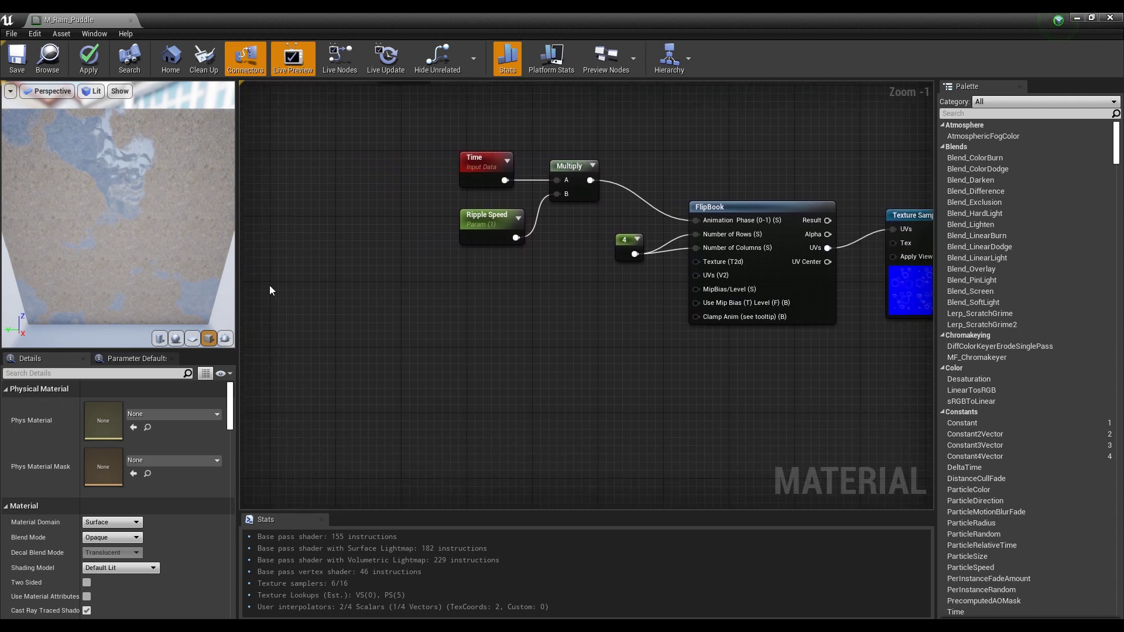
- Add a TextureCoordinate node below Ripple Speed and connect it to the A input of a new Multiply node
right_click(332, 286)
type("tex")
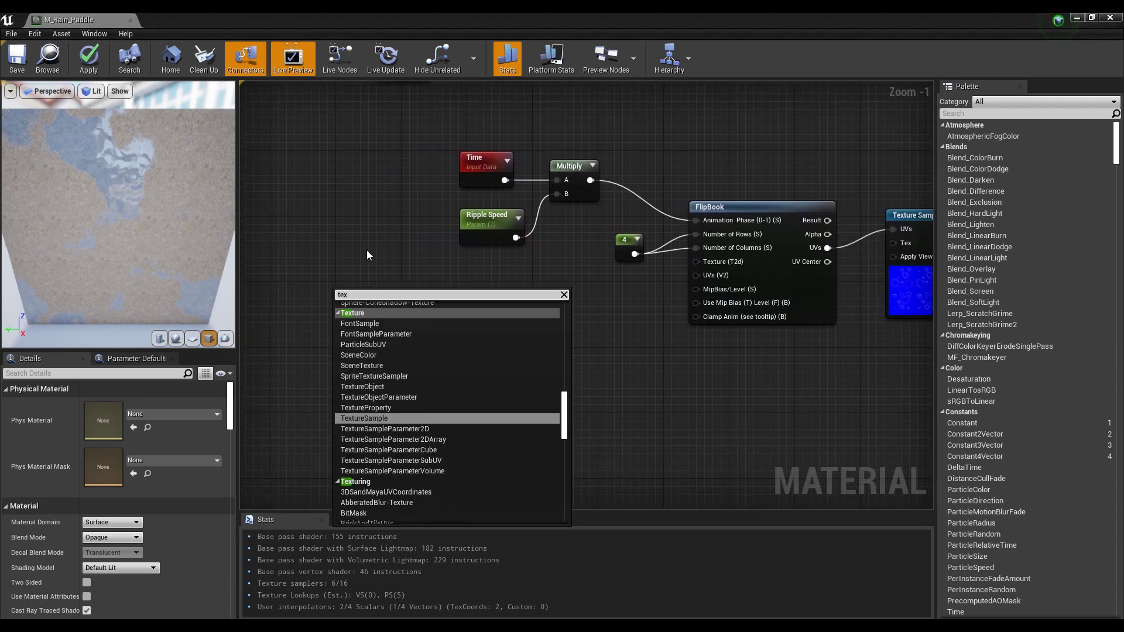
type("co")
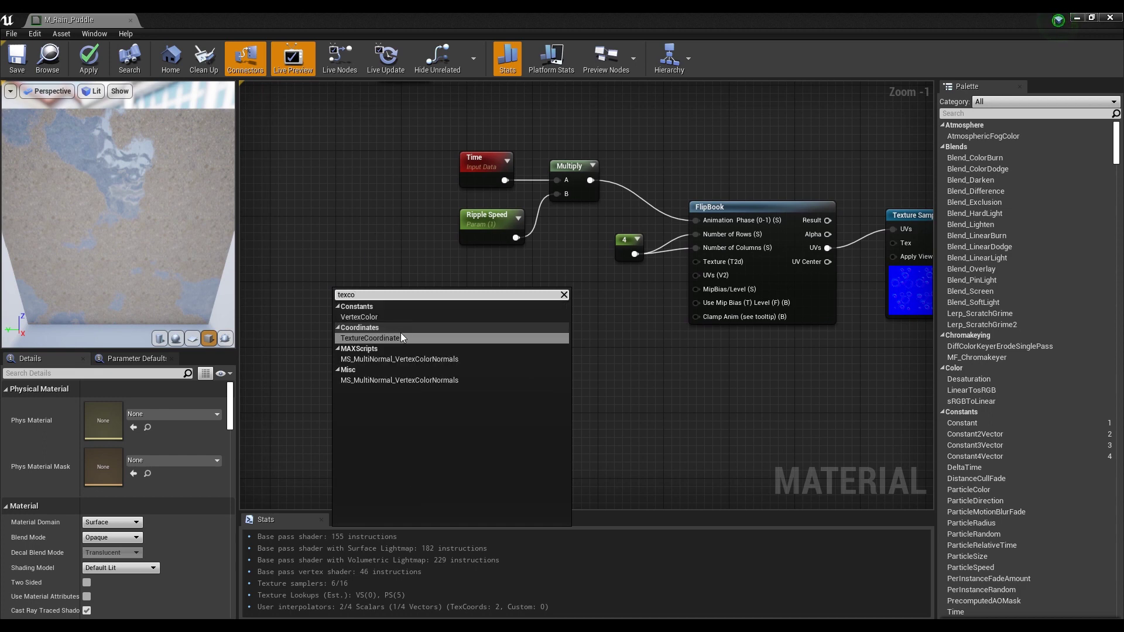
left_click(402, 336)
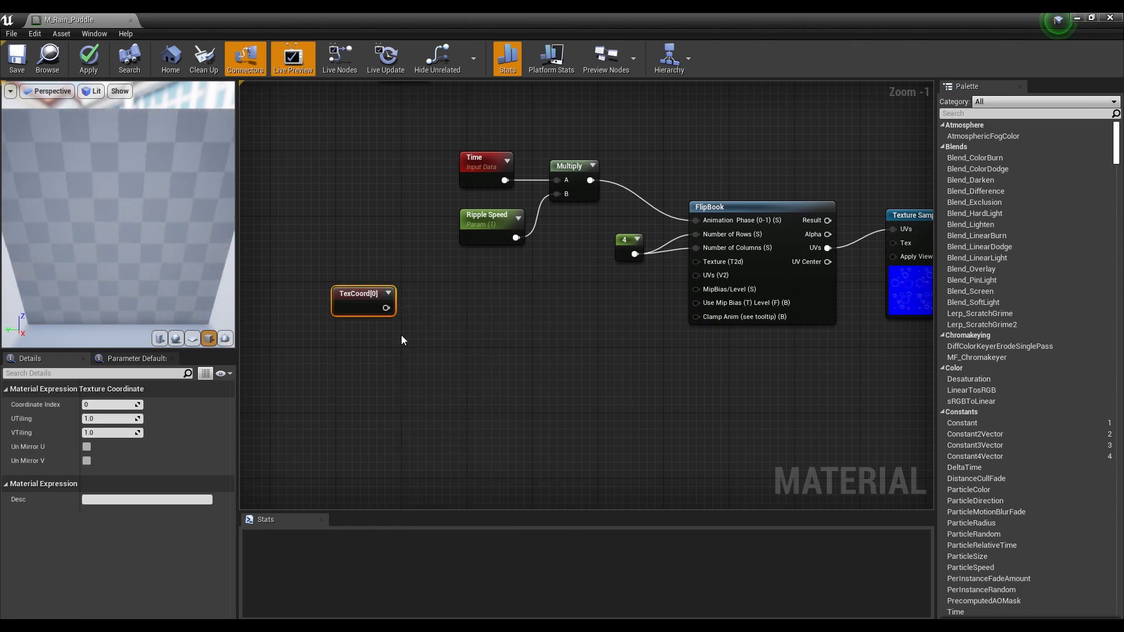
left_click(426, 311)
left_click_drag(373, 303, 430, 290)
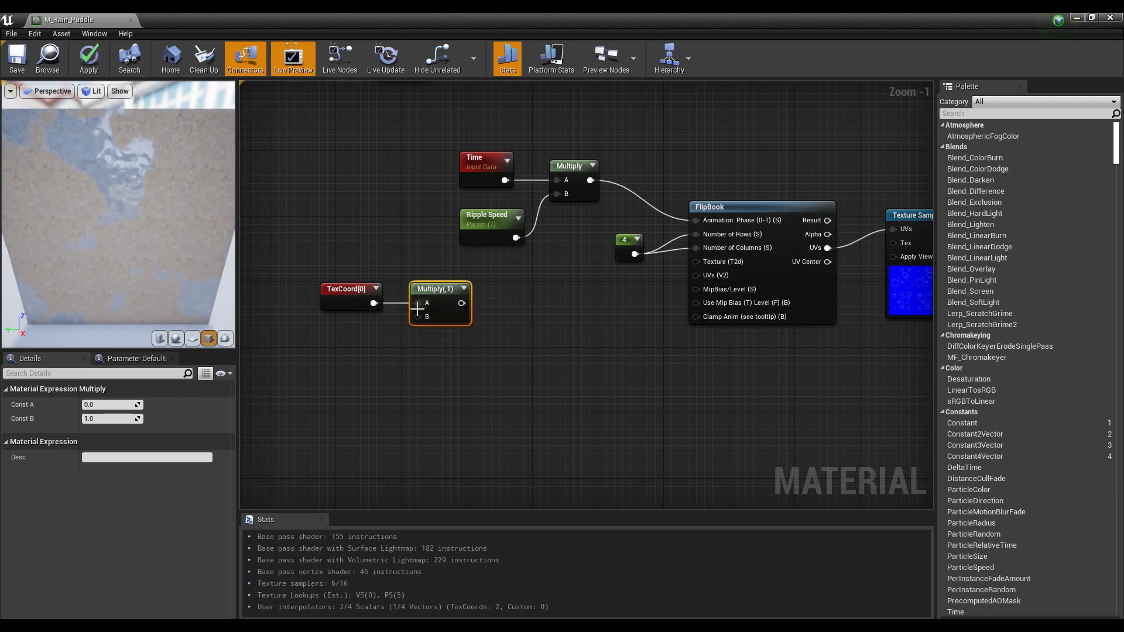
- Add a scalar parameter named Ripple UV with default value 1 and connect it to the B input of the TexCoord Multiply
left_click(334, 344)
left_click(331, 341)
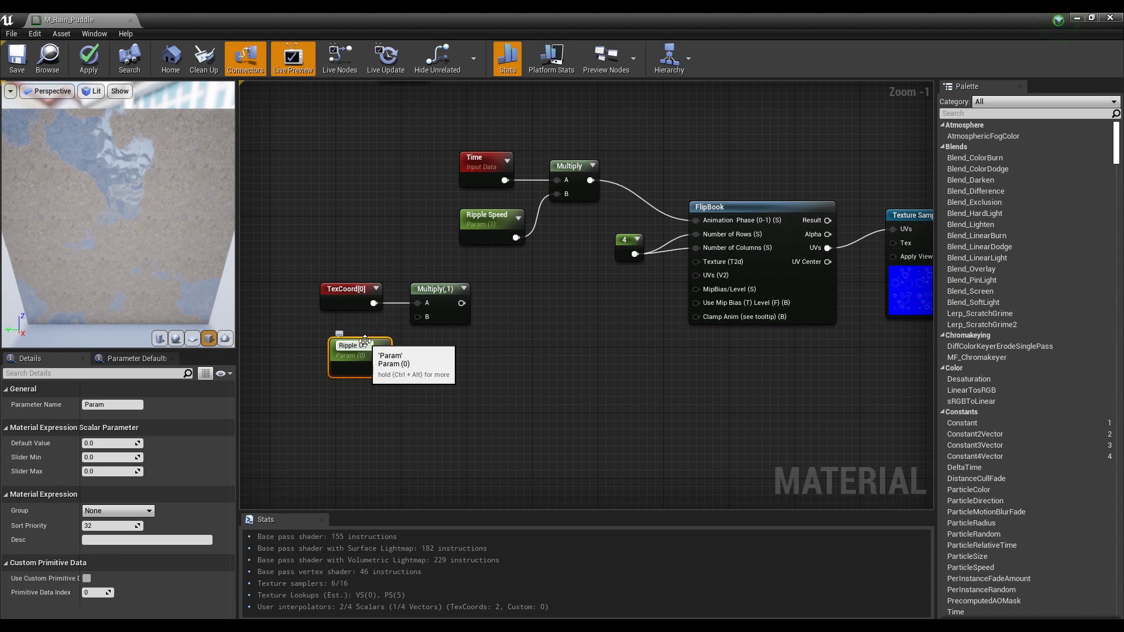
type("Ripple UV")
key("Return")
left_click(111, 444)
type("1")
key("Return")
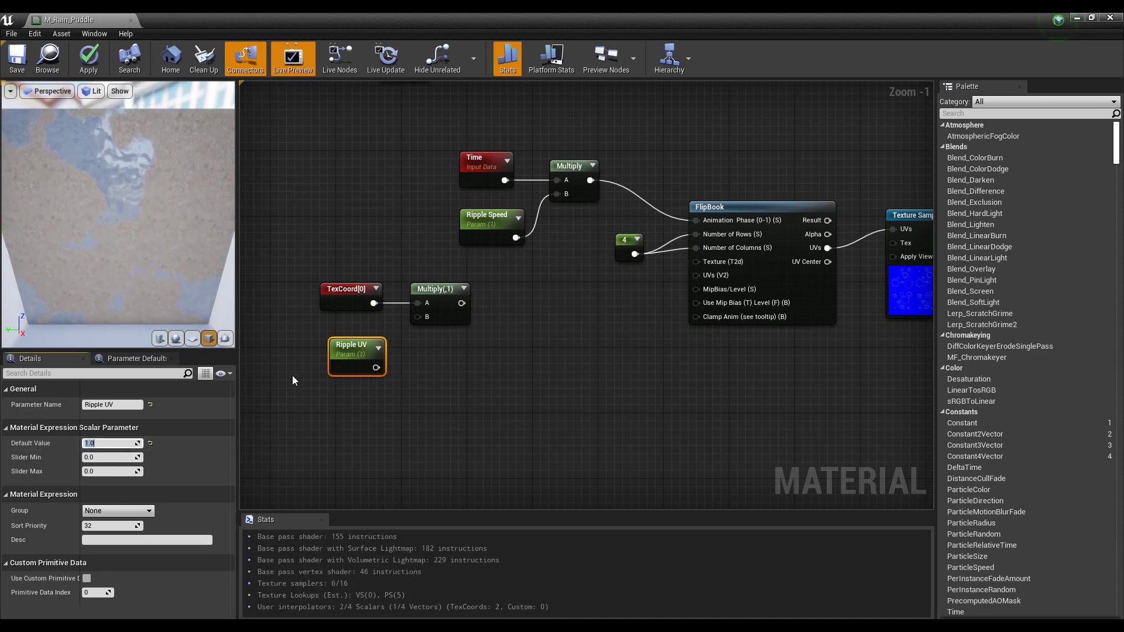
left_click_drag(377, 368, 420, 317)
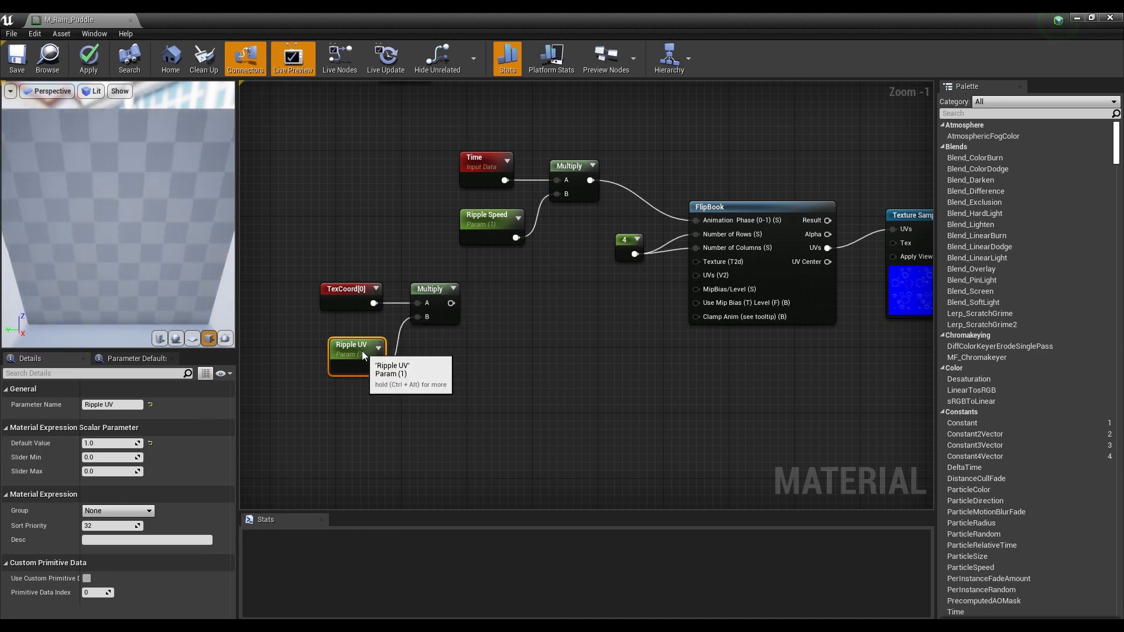
left_click_drag(363, 352, 355, 345)
left_click(477, 353)
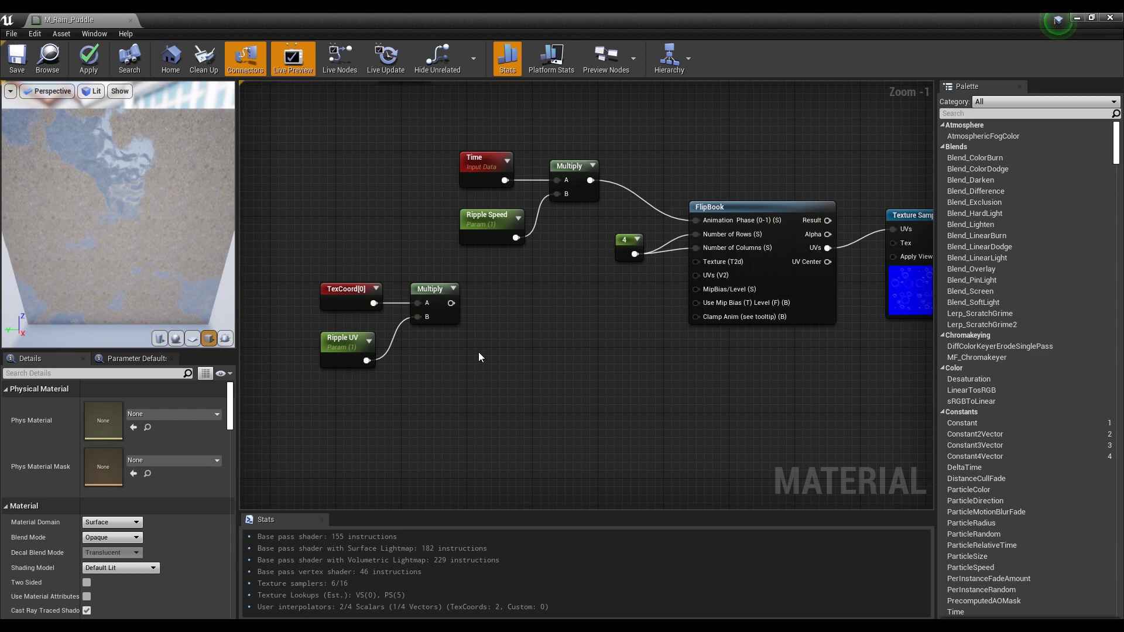
- Add a Panner node and connect the TexCoord Multiply to its Coordinate input, aligned in one row
right_click(500, 326)
type("pan")
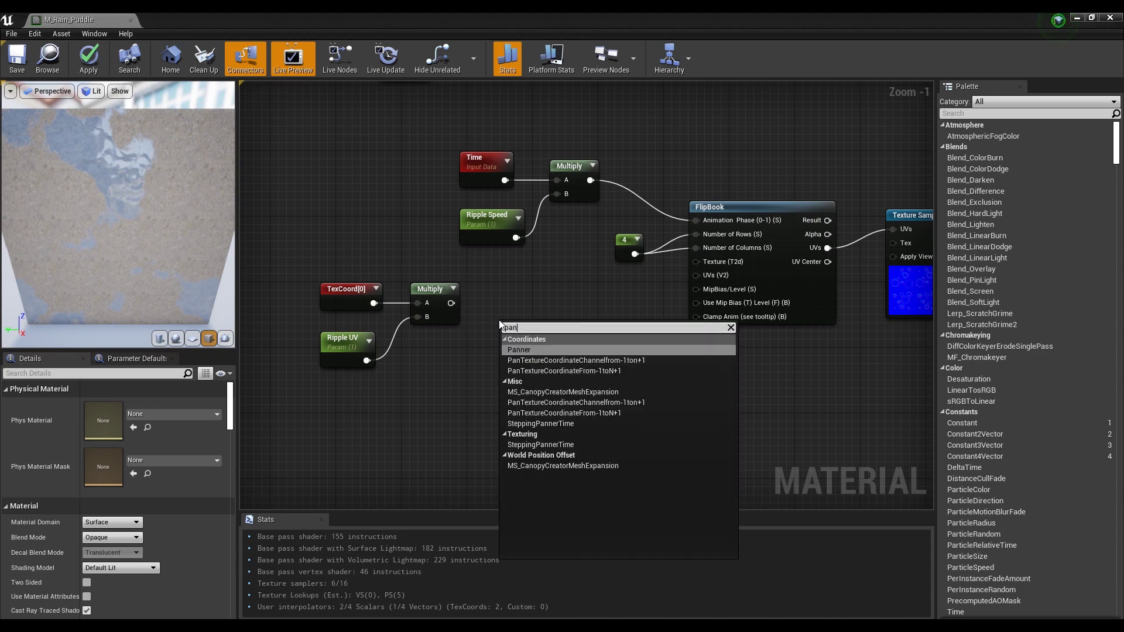
key("Return")
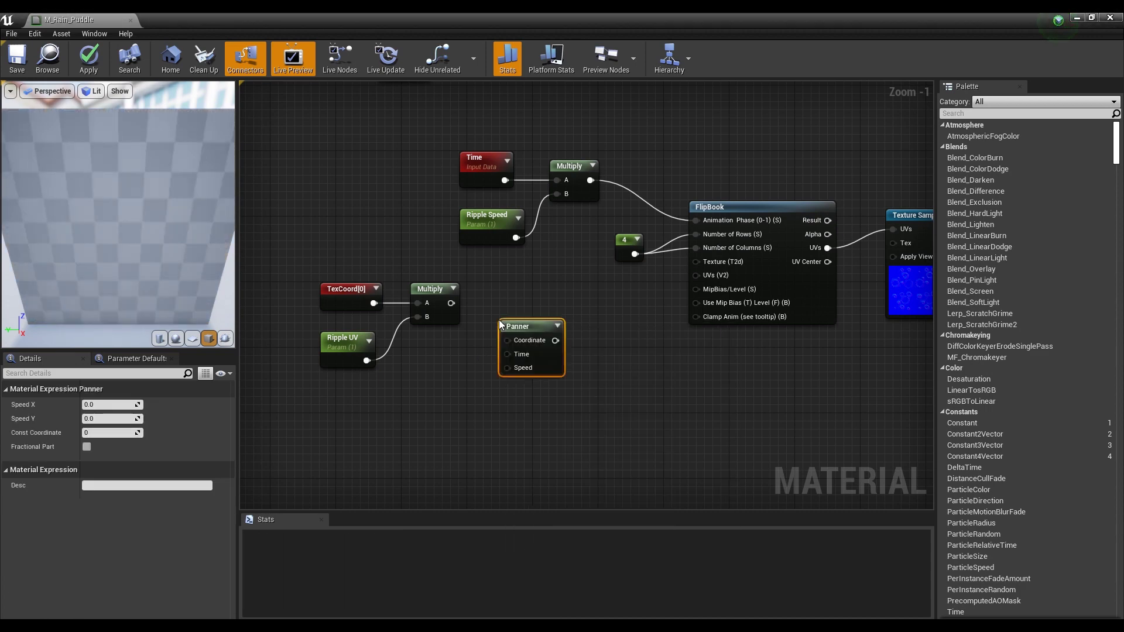
left_click_drag(450, 302, 515, 294)
left_click(536, 376)
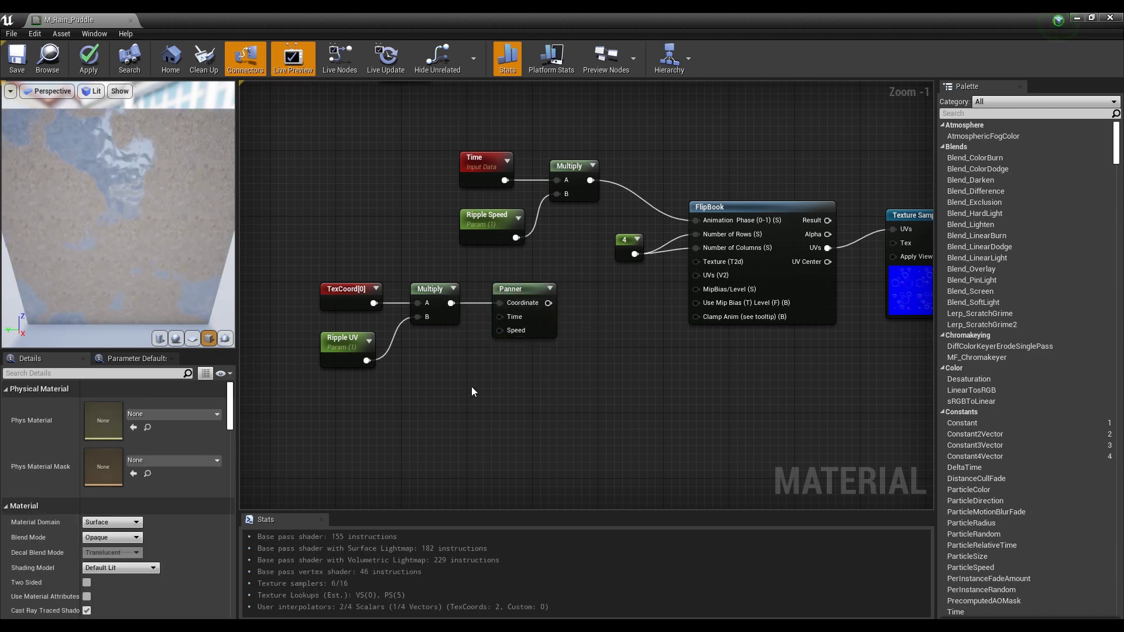
- Add an AppendVector node below the Panner's Multiply node
right_click_drag(471, 386, 520, 309)
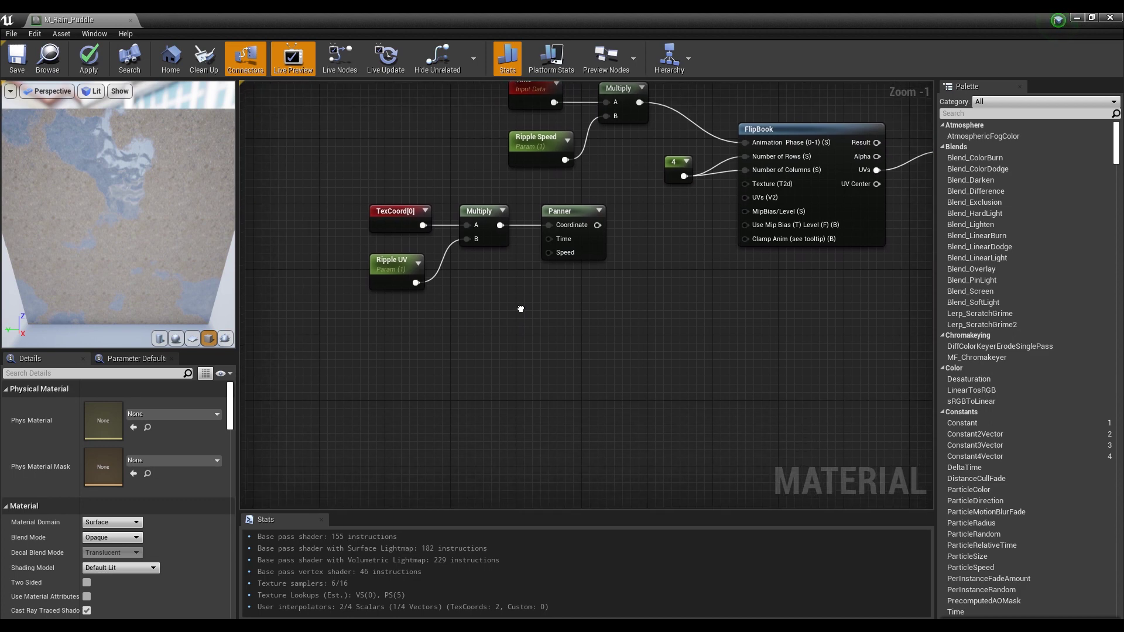
right_click(462, 322)
type("ap")
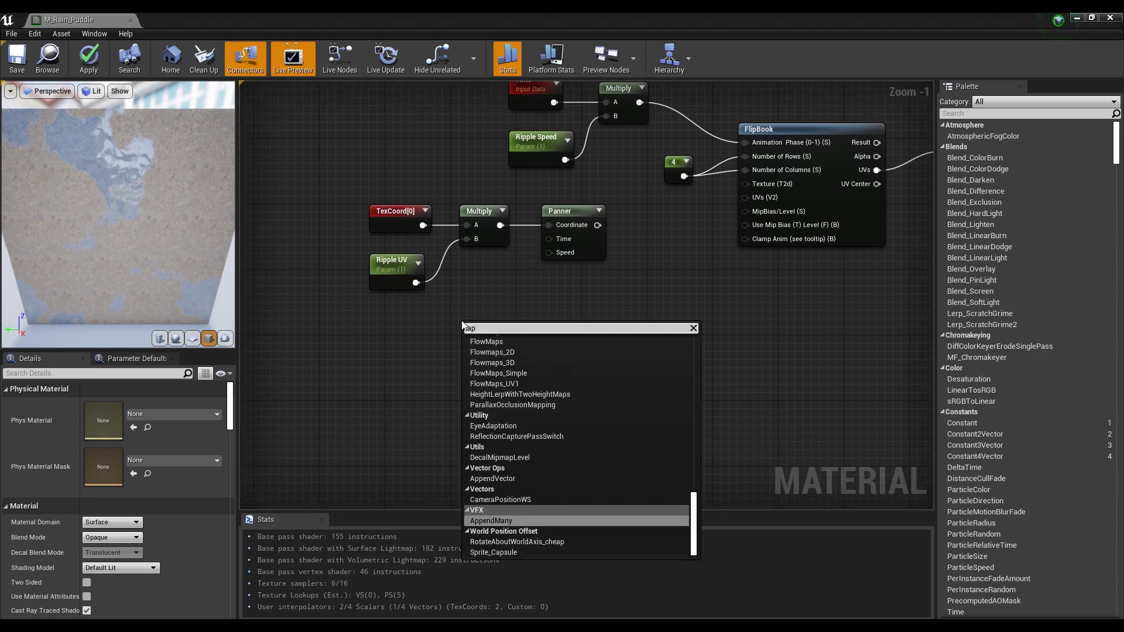
type("pen")
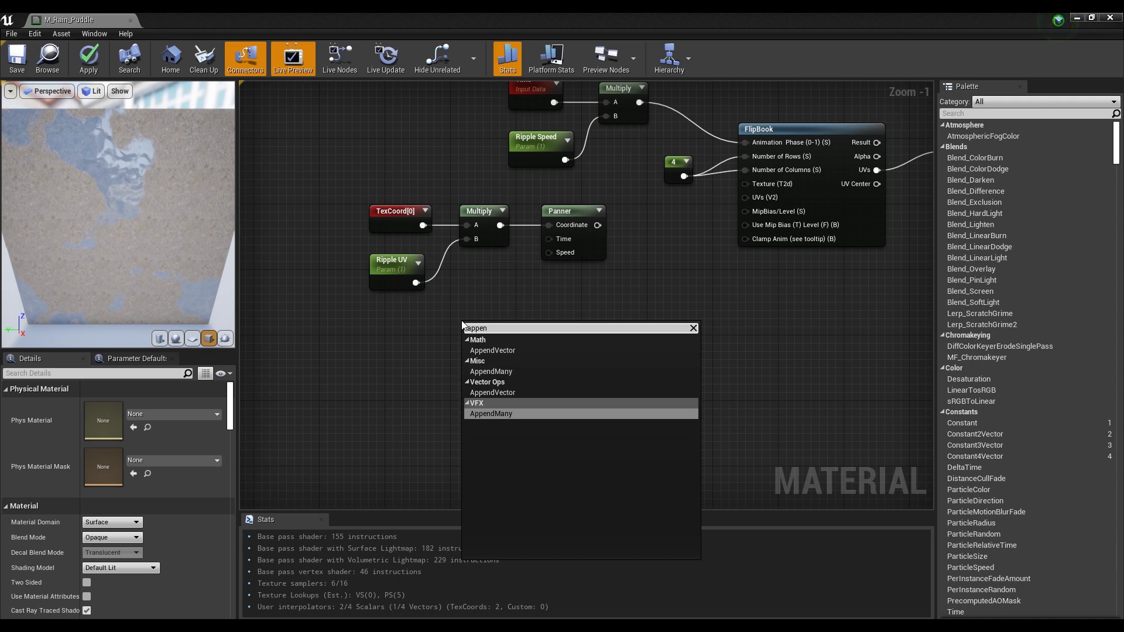
left_click(511, 351)
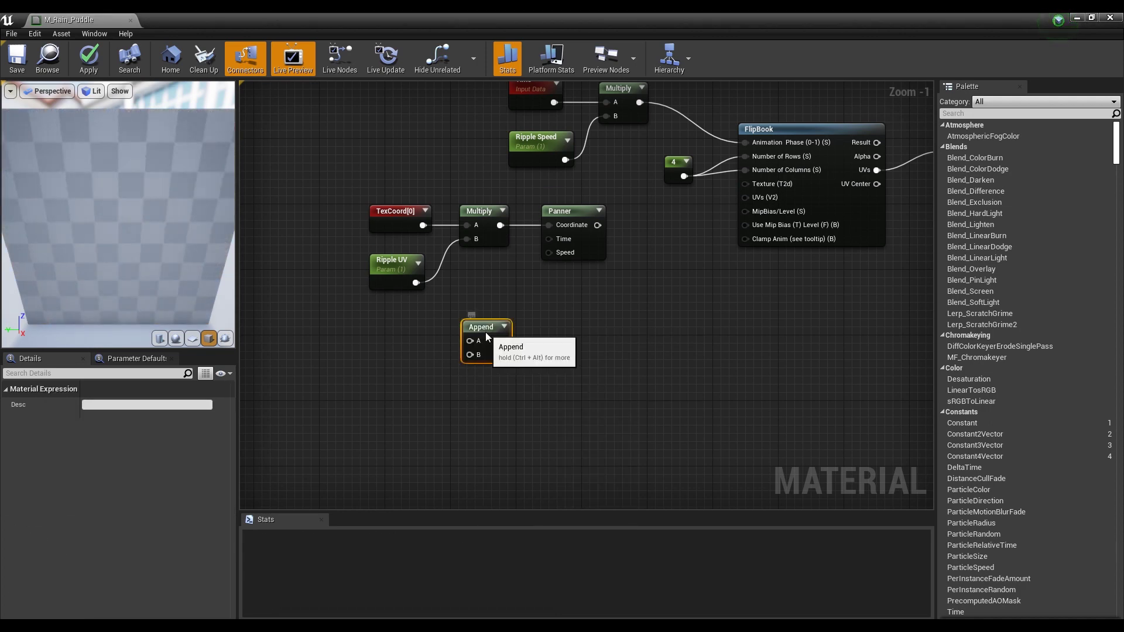
left_click_drag(486, 329, 489, 318)
left_click(399, 329)
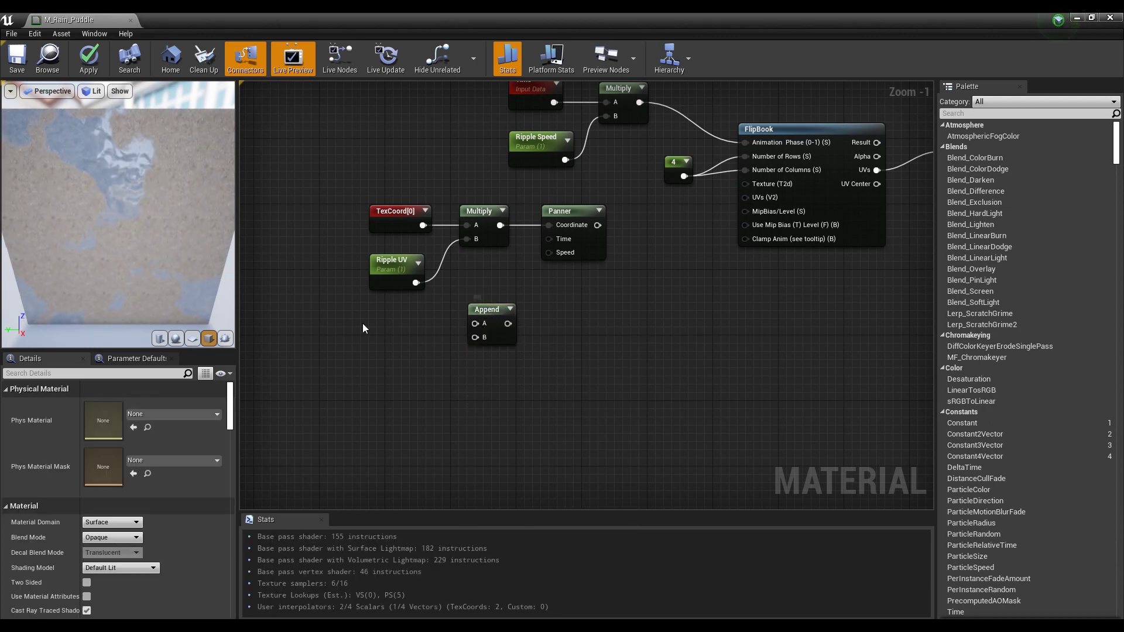
- Add two scalar parameters, one above the other, in front of the Append node
key("s")
left_click(377, 328)
left_click(409, 393)
key("s")
left_click(381, 374)
type("sss")
left_click(493, 367)
- Name the upper new parameter Ripple X and the lower one Ripple Y
left_click(410, 338)
left_click(127, 405)
type("Ripple X")
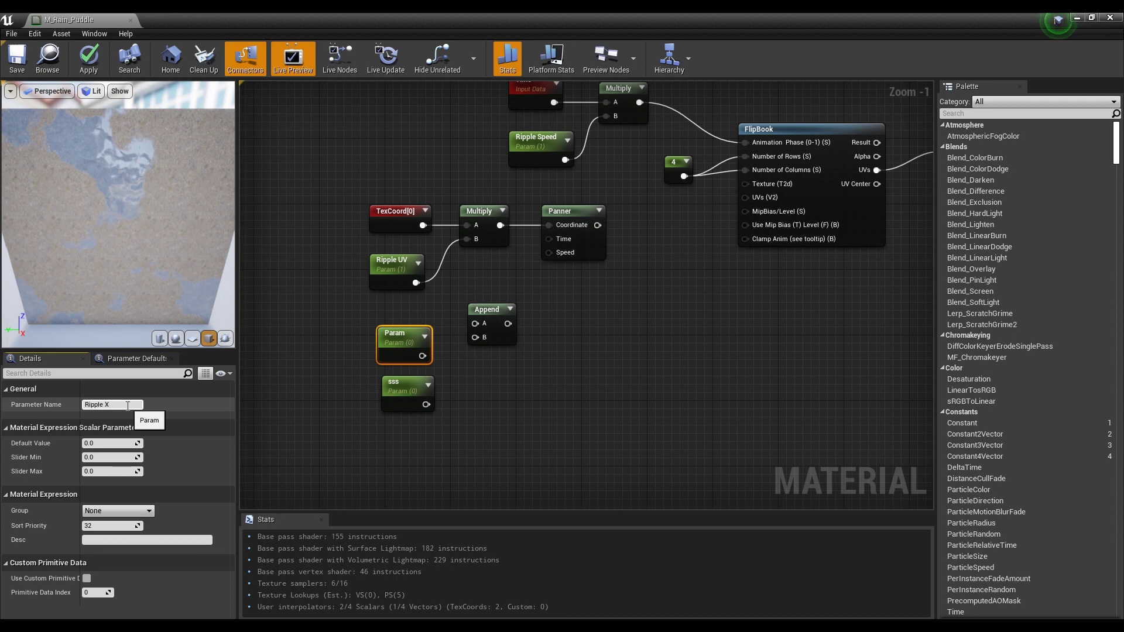
key("Return")
key("ctrl+c")
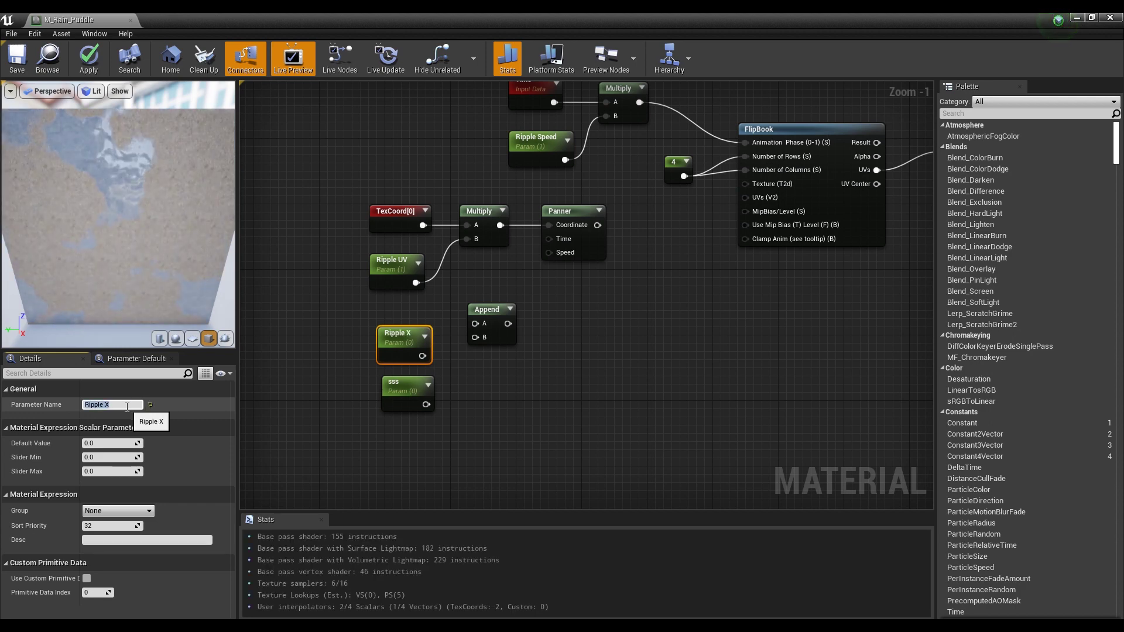
left_click(389, 399)
left_click(103, 405)
key("ctrl+v")
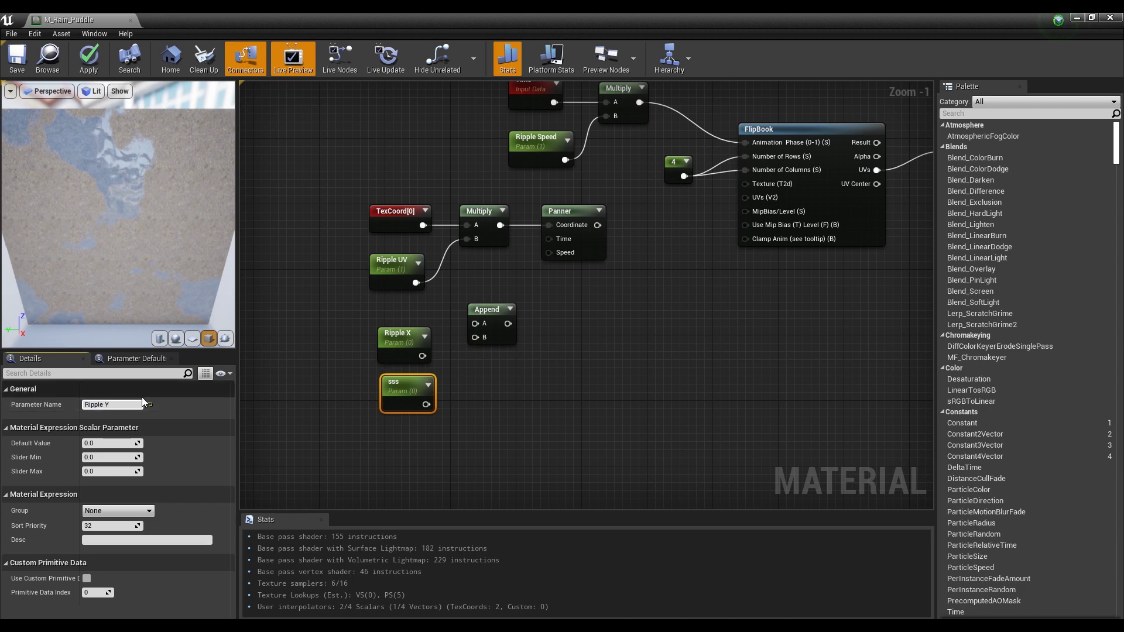
key("Return")
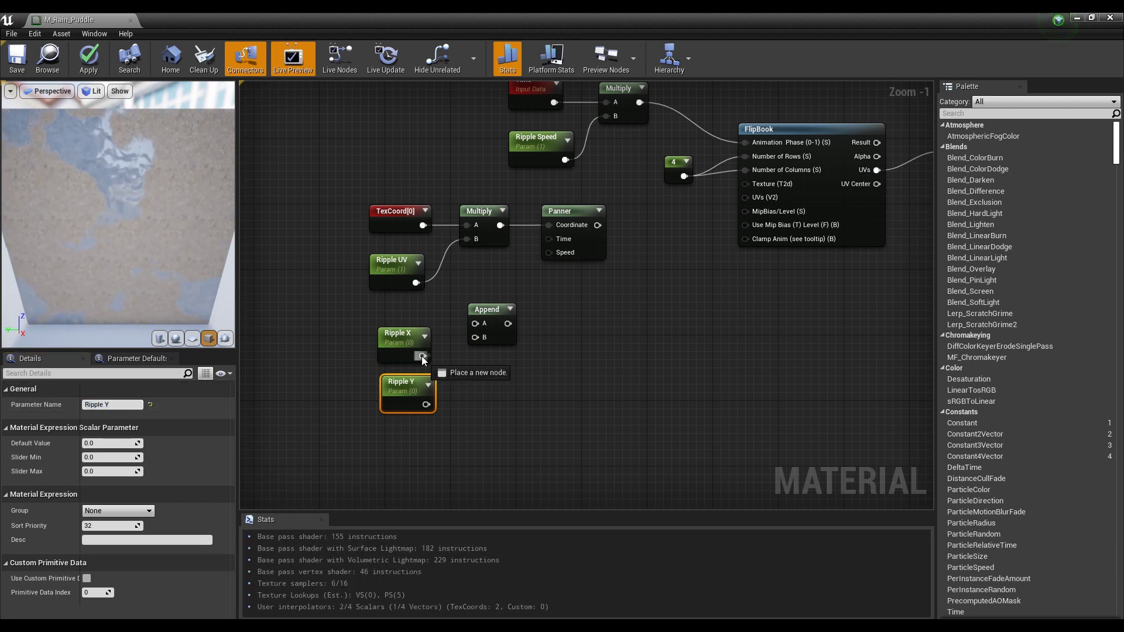
- Connect Ripple X and Ripple Y to the Append's A and B inputs, and the Append output to the Panner's Speed
left_click_drag(422, 356, 474, 324)
left_click_drag(426, 404, 551, 253)
- Add a Frac node after the Panner, connect the Panner to it, and connect Frac to the FlipBook's UVs input
right_click_drag(627, 286, 610, 327)
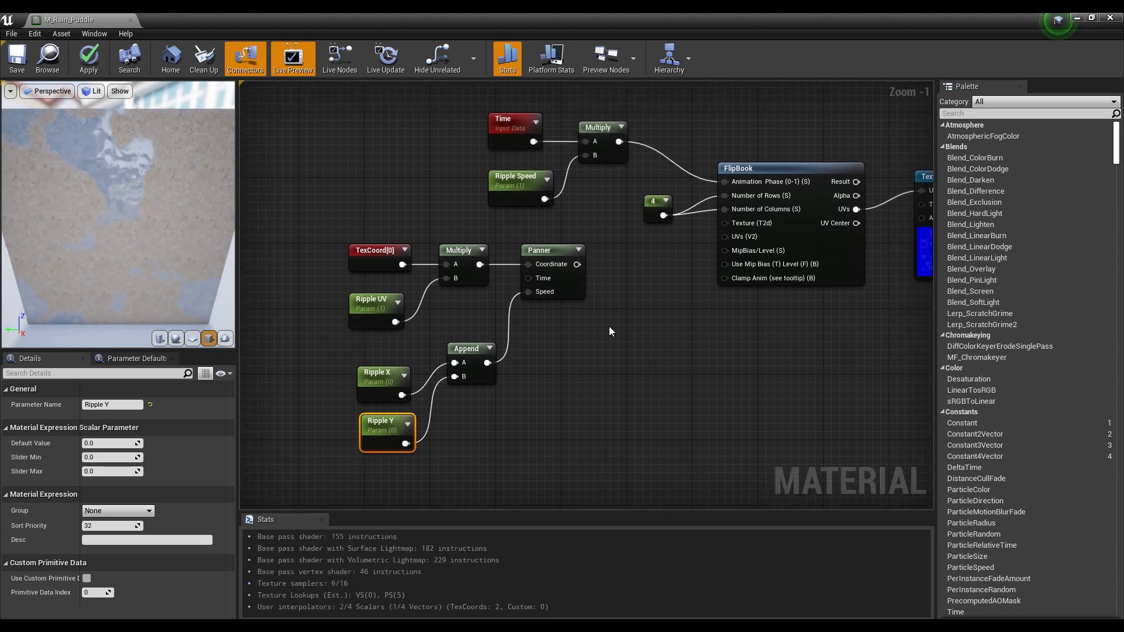
right_click(610, 265)
type("fr")
key("Return")
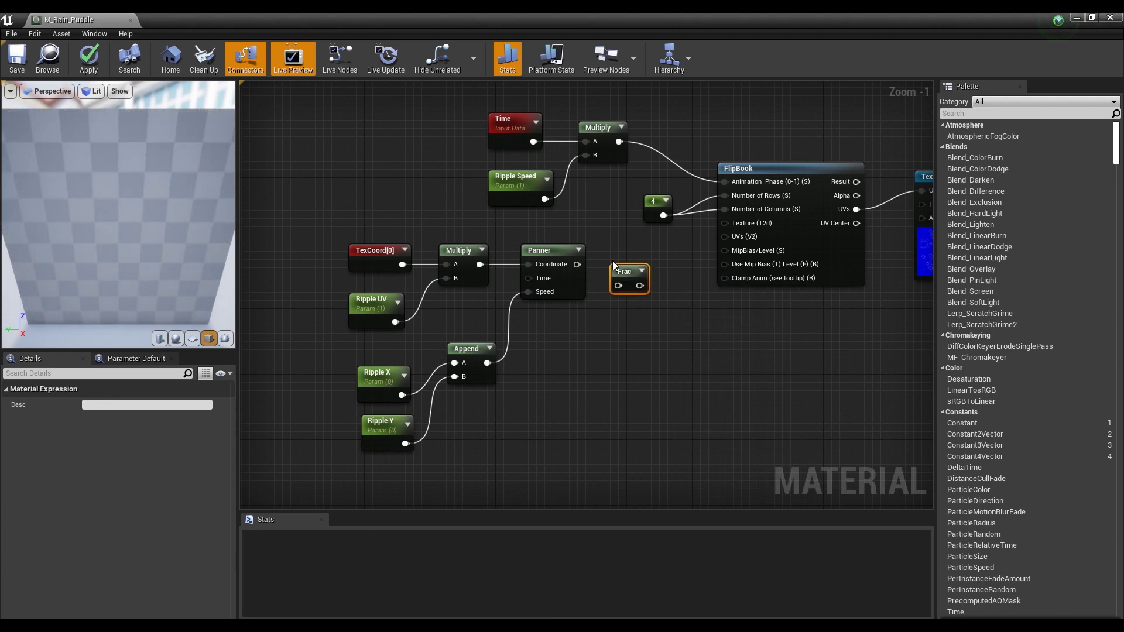
left_click_drag(630, 276, 631, 262)
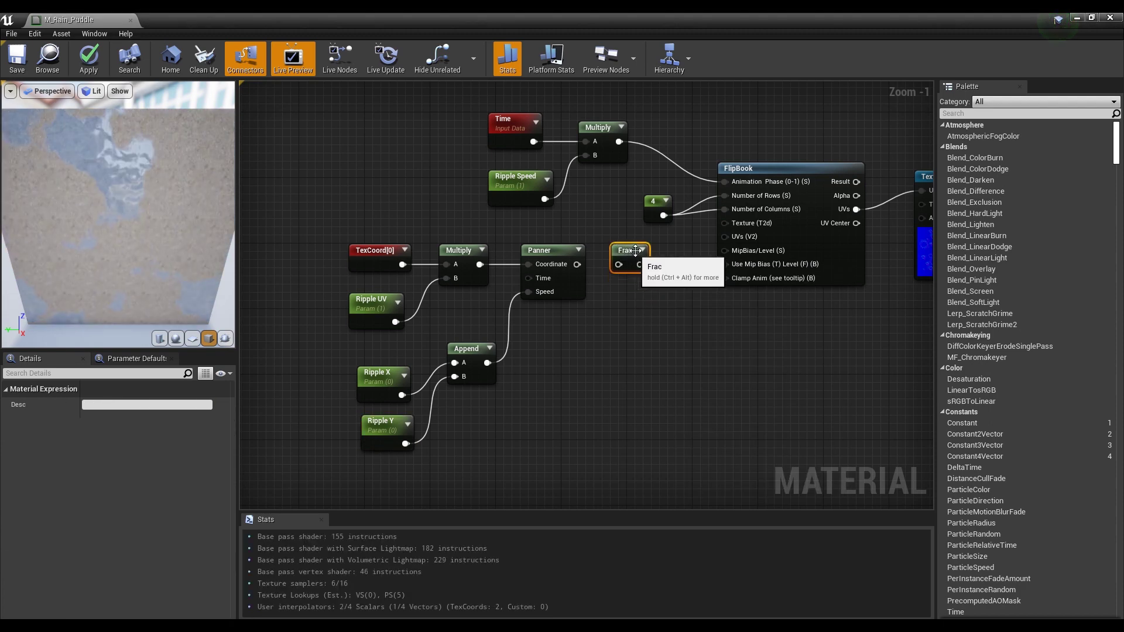
right_click_drag(679, 280, 672, 308)
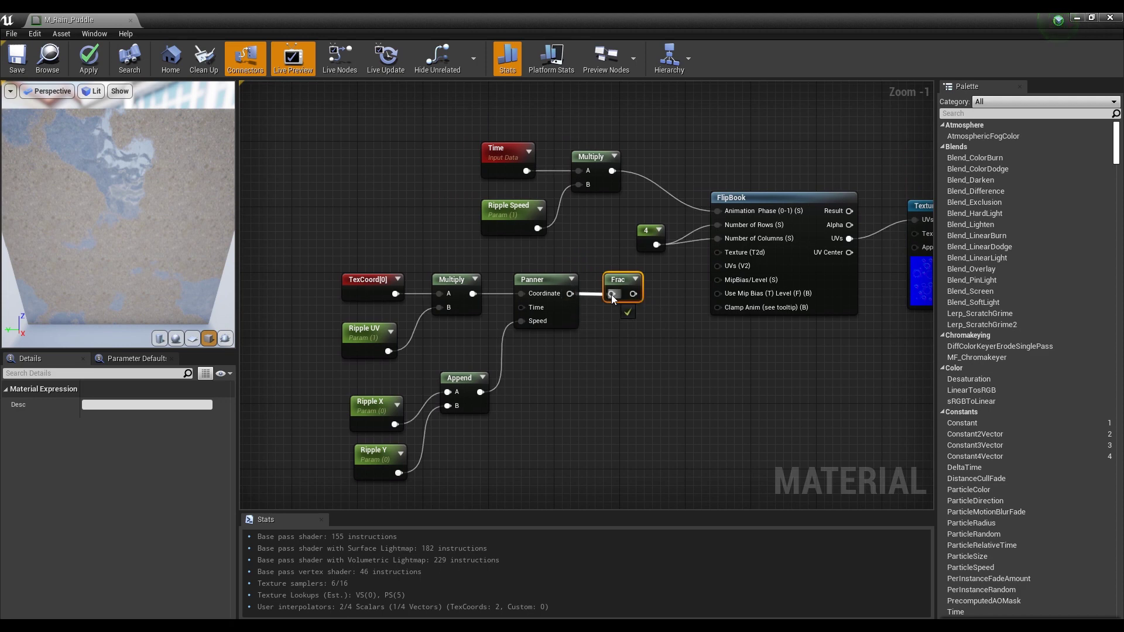
left_click_drag(612, 300, 721, 266)
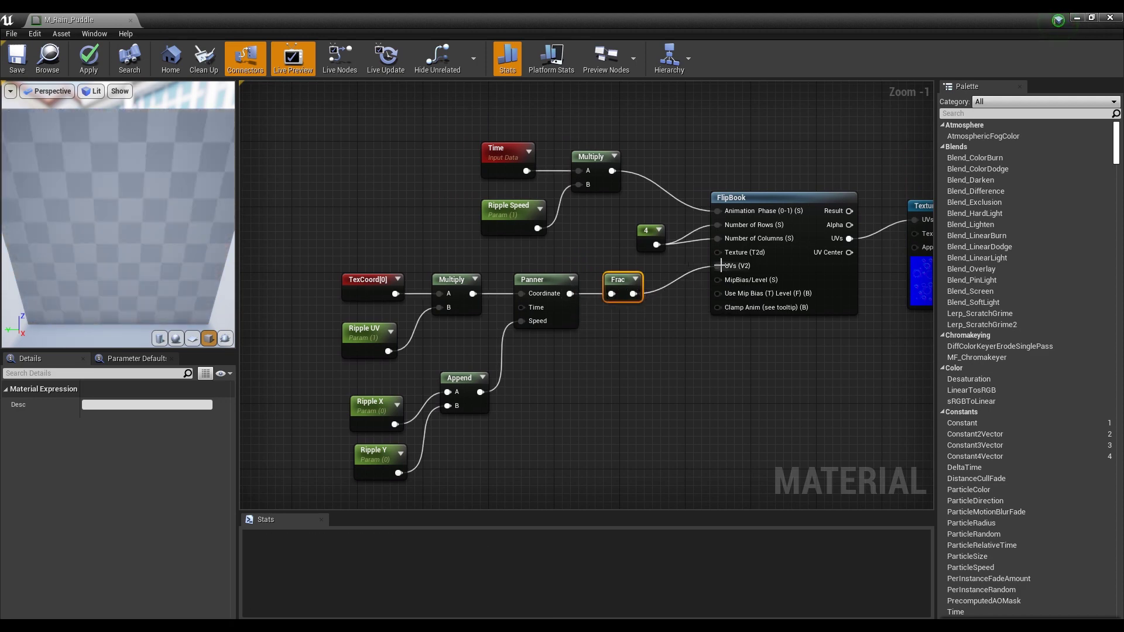
- Preview the Frac node and set Ripple UV's default value to 2 to check the tiling
right_click(615, 281)
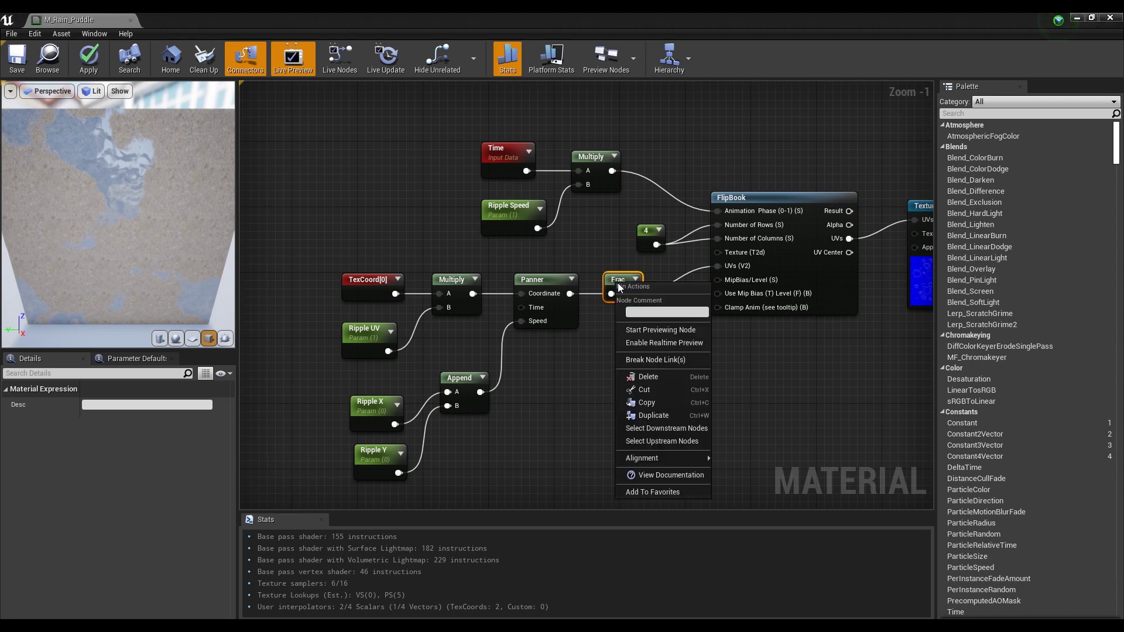
left_click(658, 330)
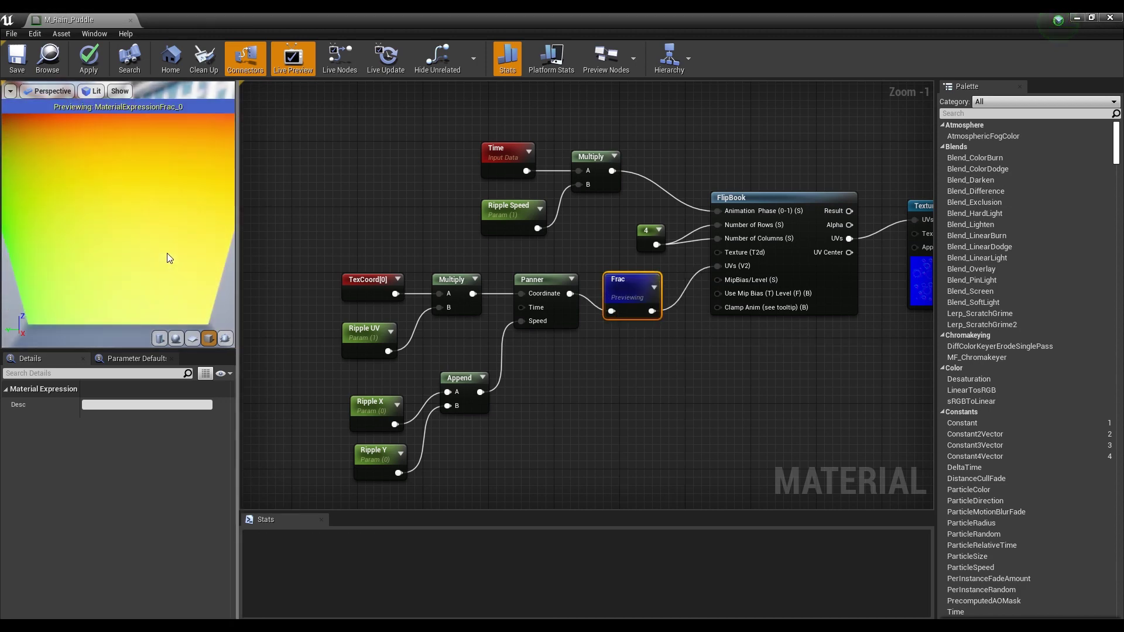
left_click(377, 339)
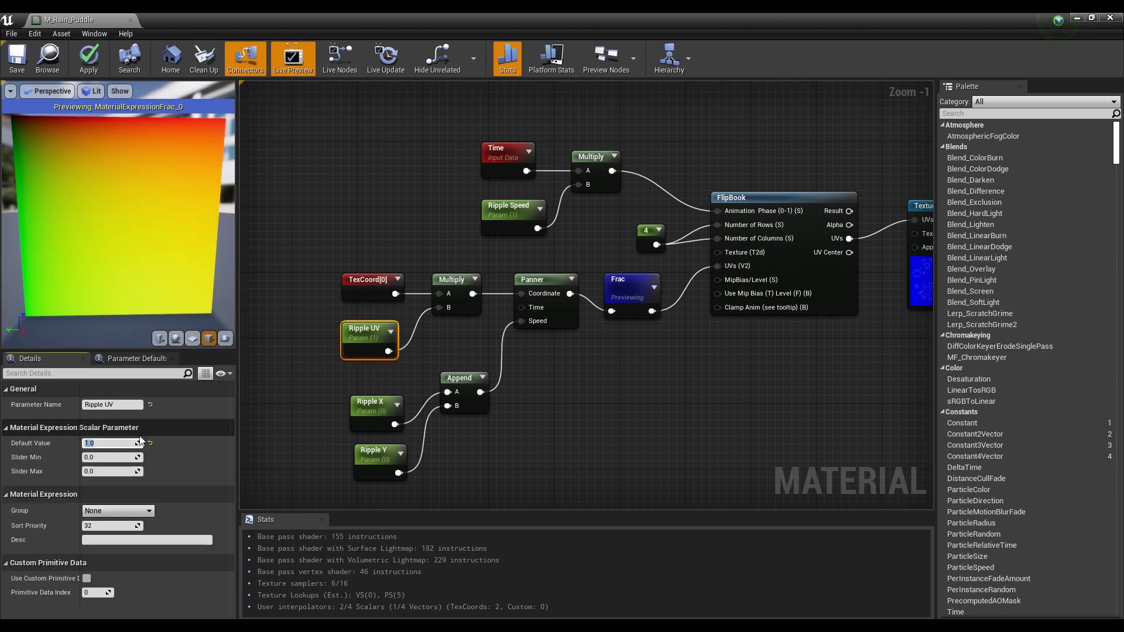
key("Return")
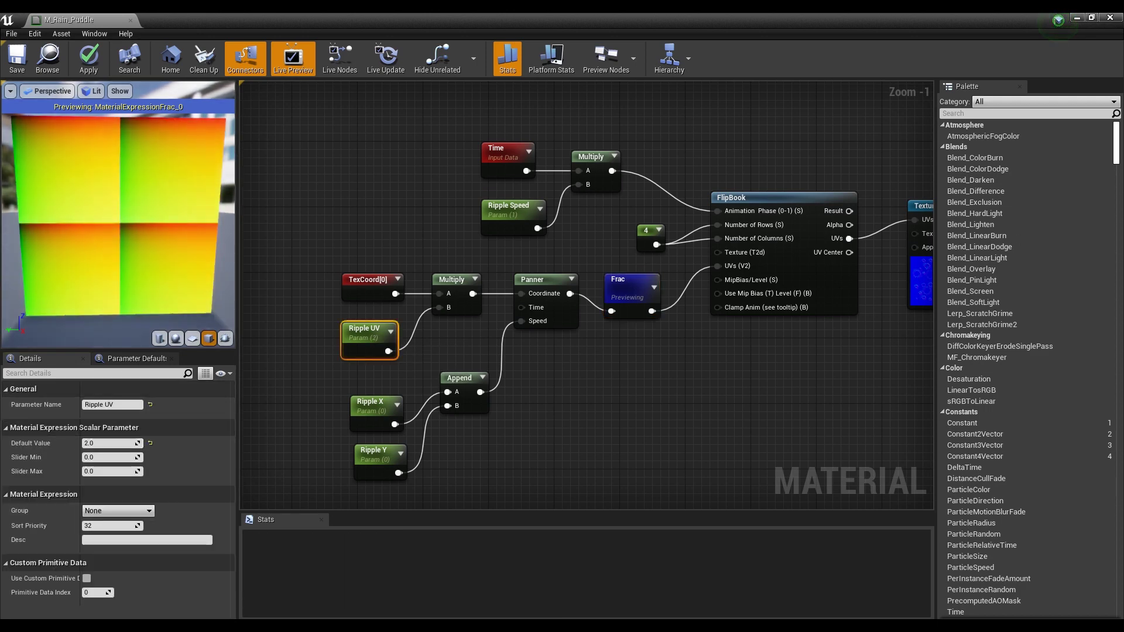
right_click_drag(64, 198, 63, 225)
left_click_drag(64, 198, 82, 214)
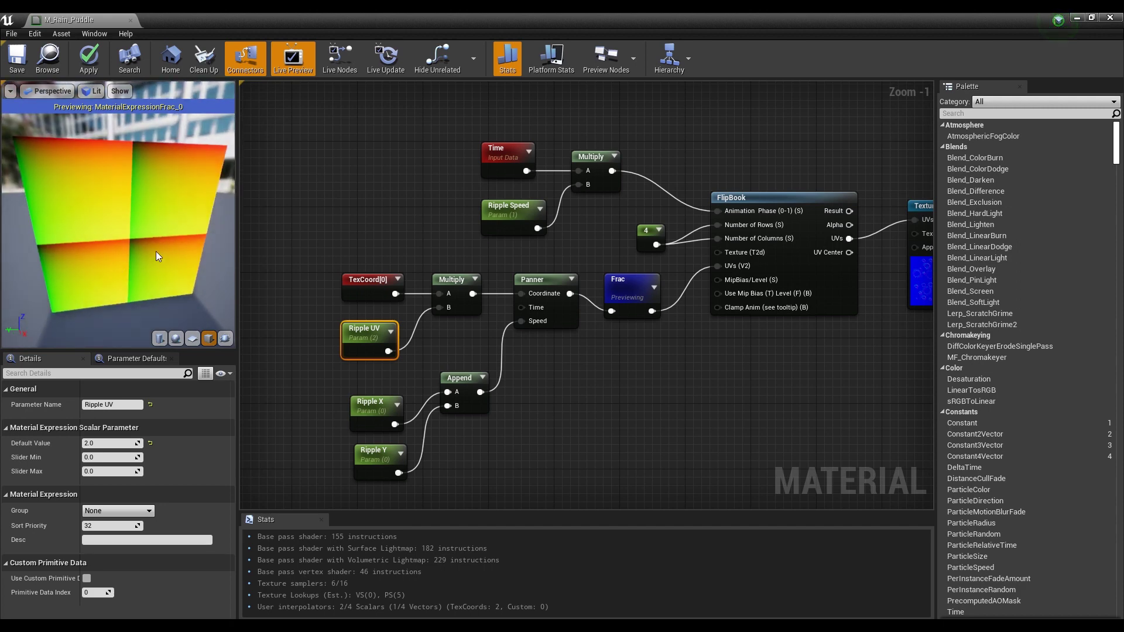
- Set Ripple UV's default value to 3, inspect the tiling in the preview, and stop previewing the Frac node
key("Return")
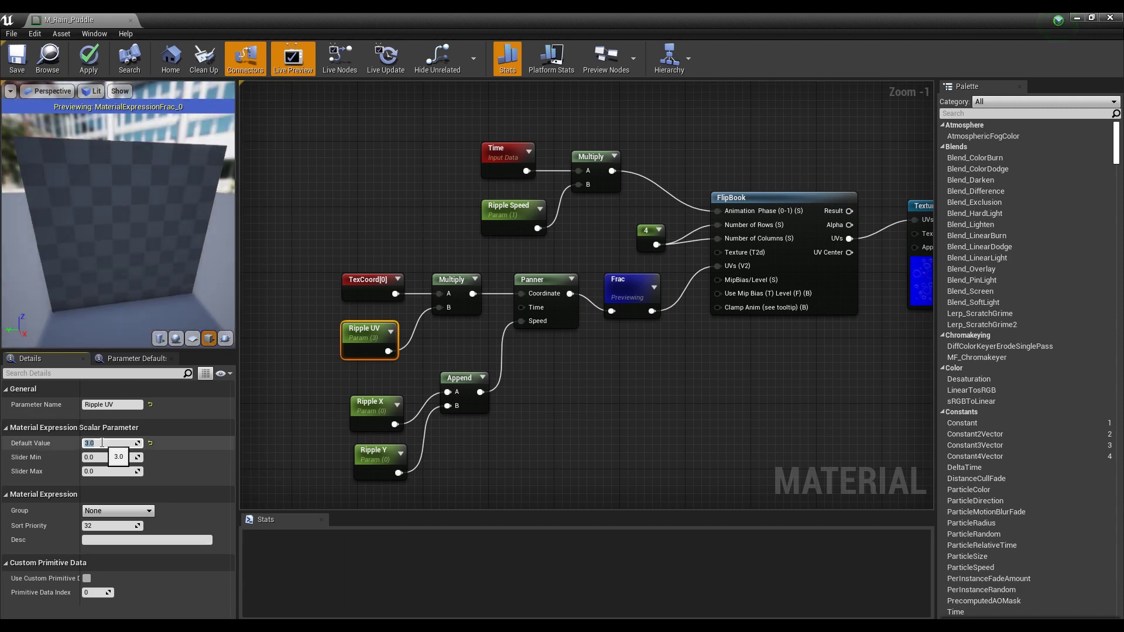
left_click_drag(122, 230, 122, 231)
left_click_drag(88, 194, 73, 143)
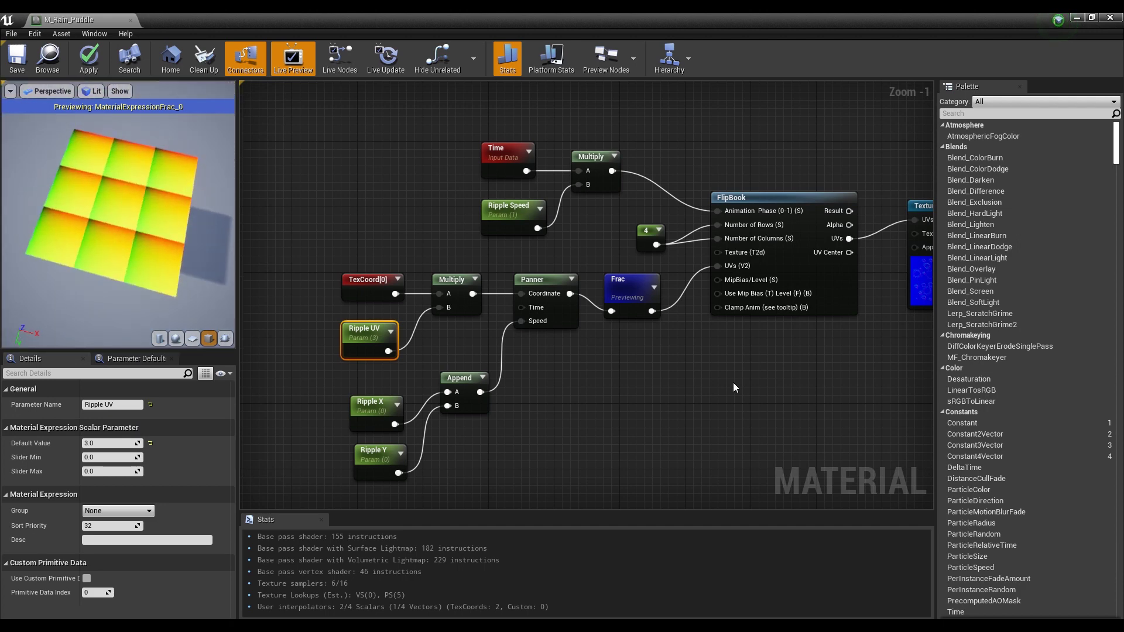
right_click(631, 285)
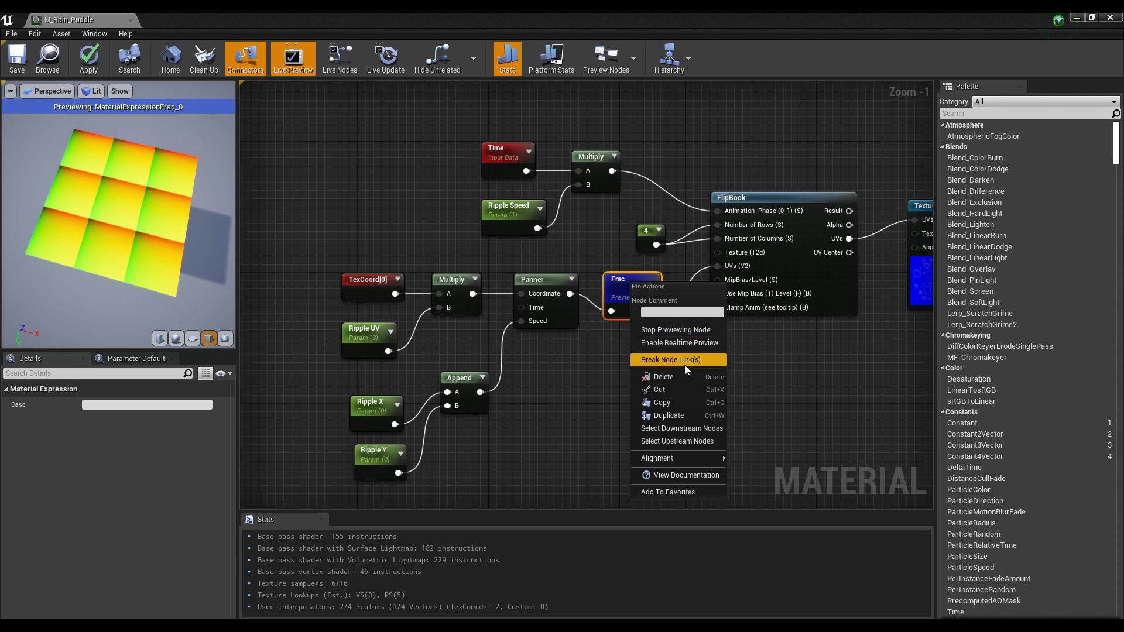
left_click(683, 329)
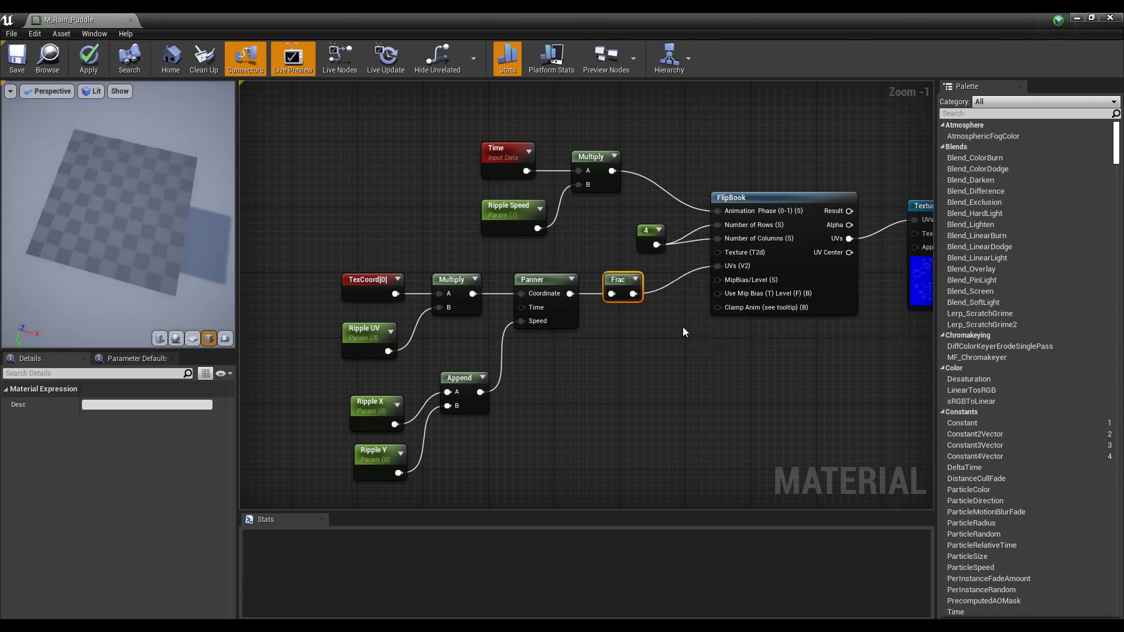
- Preview the ripple Texture Sample on the plane, inspect the ripples up close, and stop previewing the node
right_click_drag(729, 340, 471, 331)
scroll(610, 349, "down", 1)
right_click_drag(613, 349, 586, 372)
right_click(646, 244)
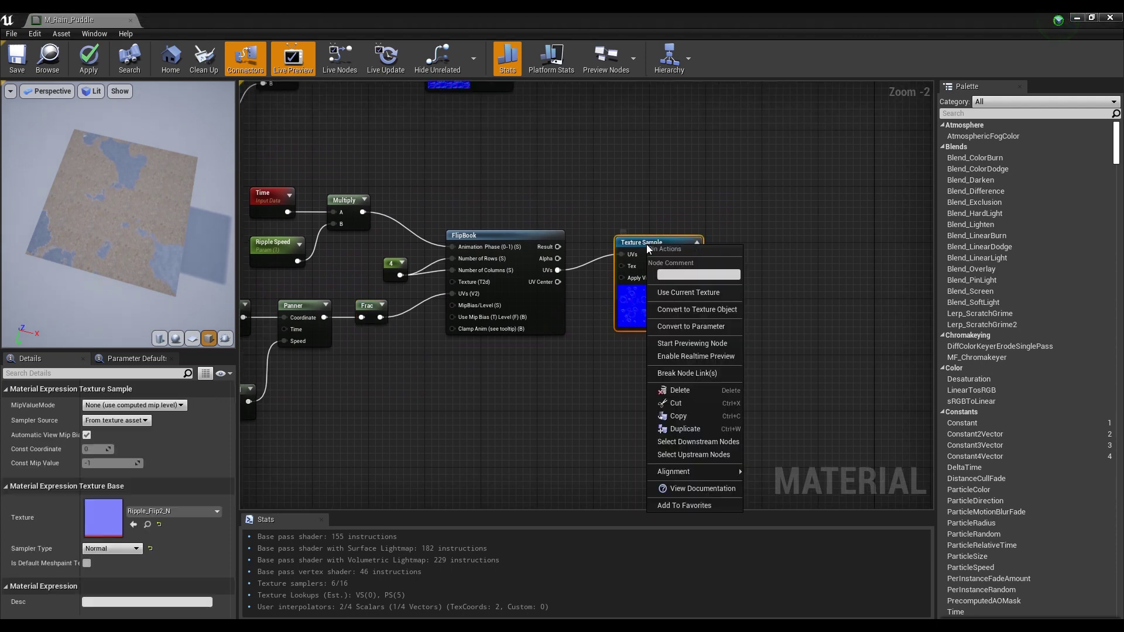
left_click(708, 342)
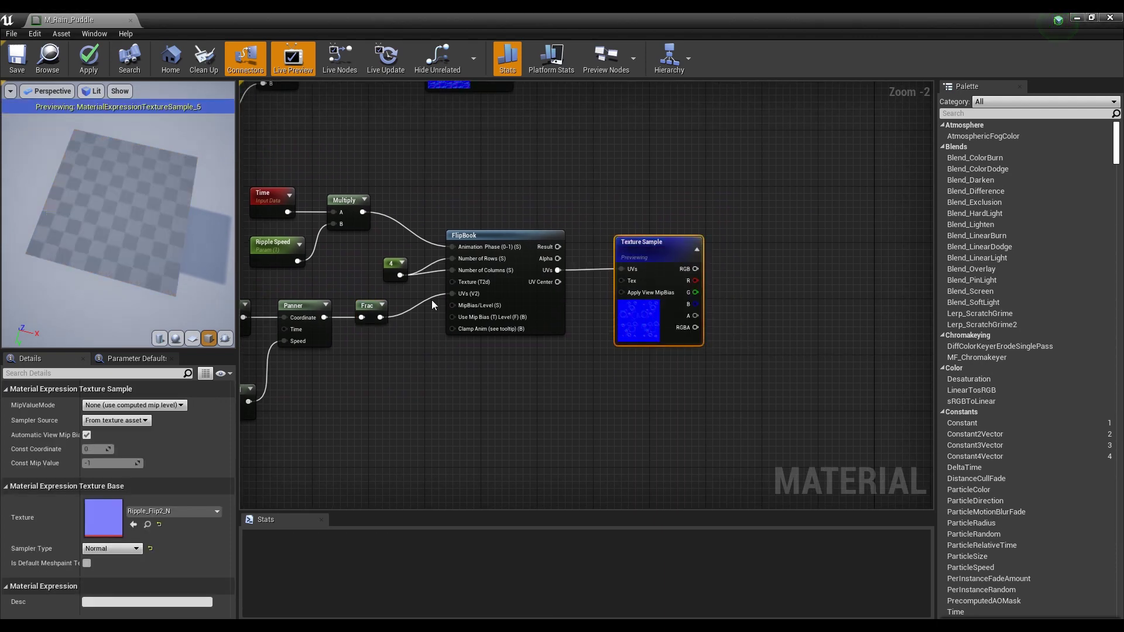
mouse_move(124, 245)
left_mouse_down()
mouse_move(144, 255)
mouse_move(124, 230)
left_mouse_up()
scroll(120, 233, "up", 5)
scroll(121, 233, "down", 2)
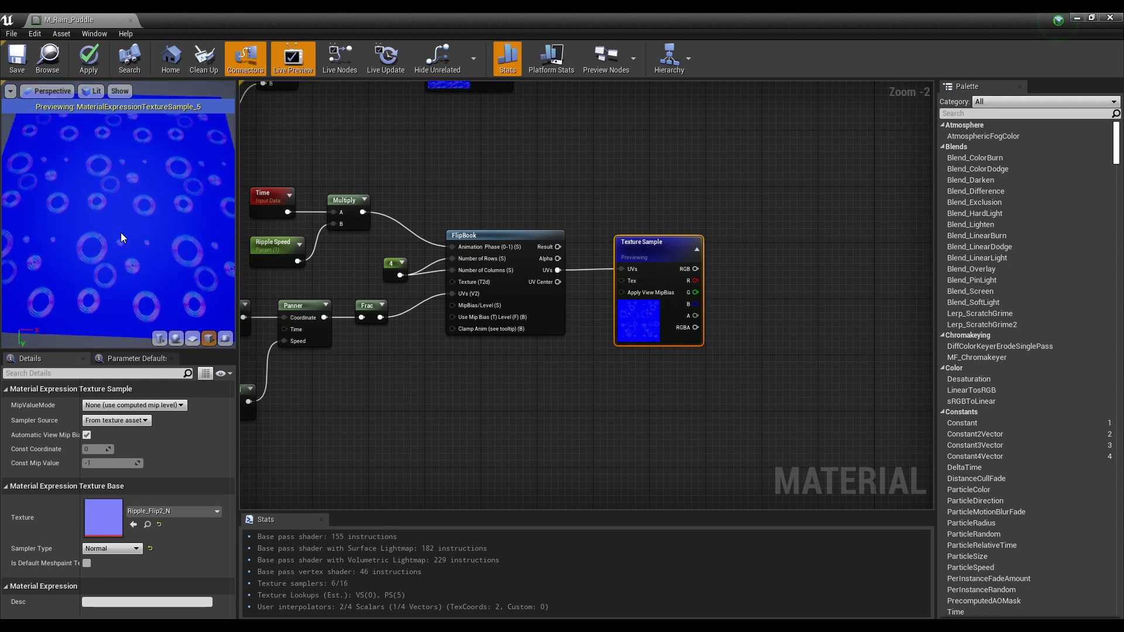
right_click(668, 247)
left_click(737, 348)
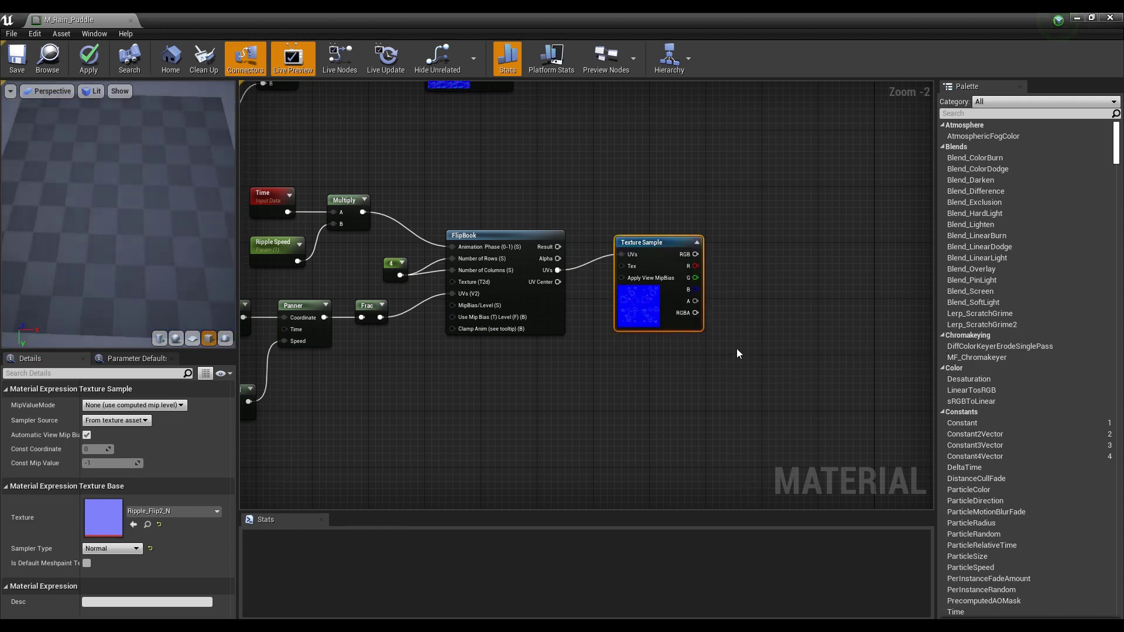
- Add a ComponentMask node with R and G enabled after the ripple Texture Sample and connect the sample's RGB output to it
left_click(745, 283)
right_click_drag(770, 271, 608, 286)
right_click(621, 244)
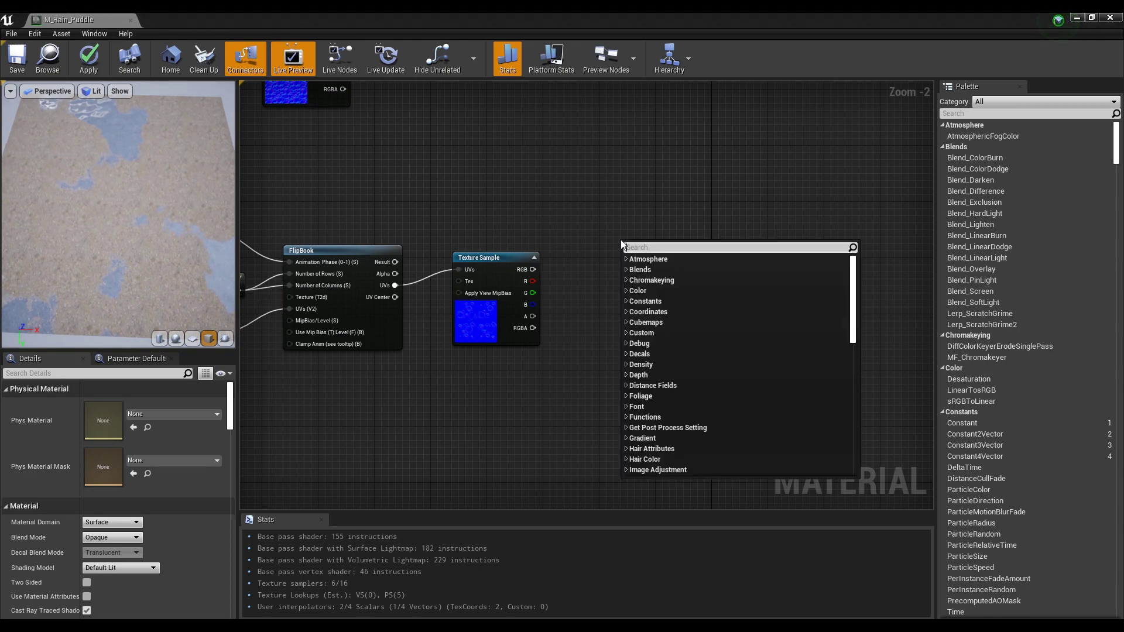
type("com")
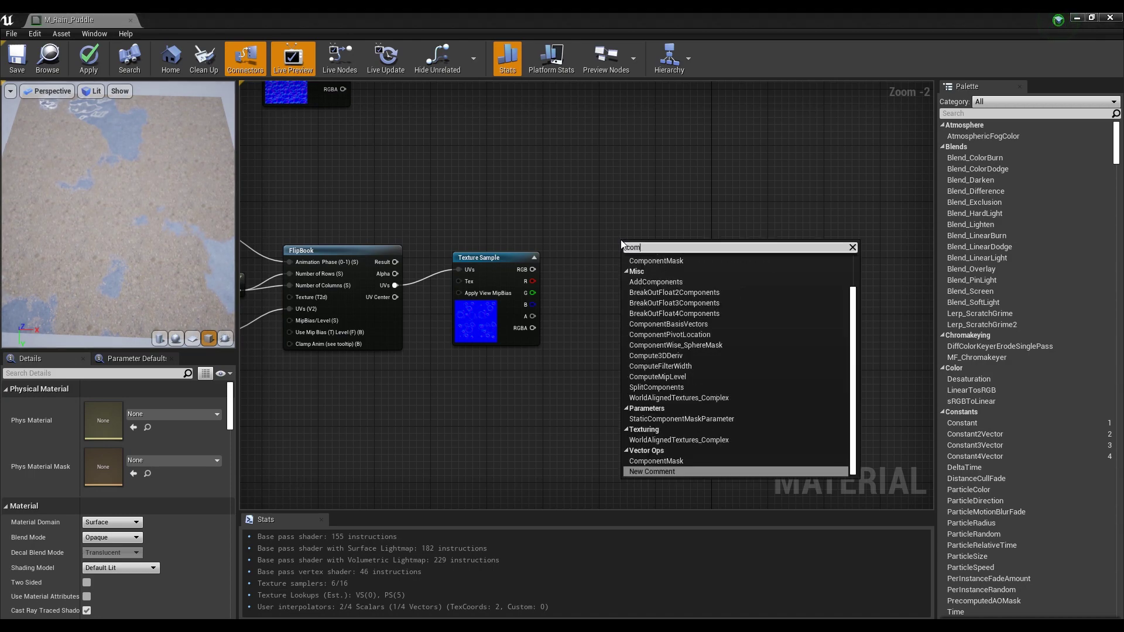
key("Up")
key("Return")
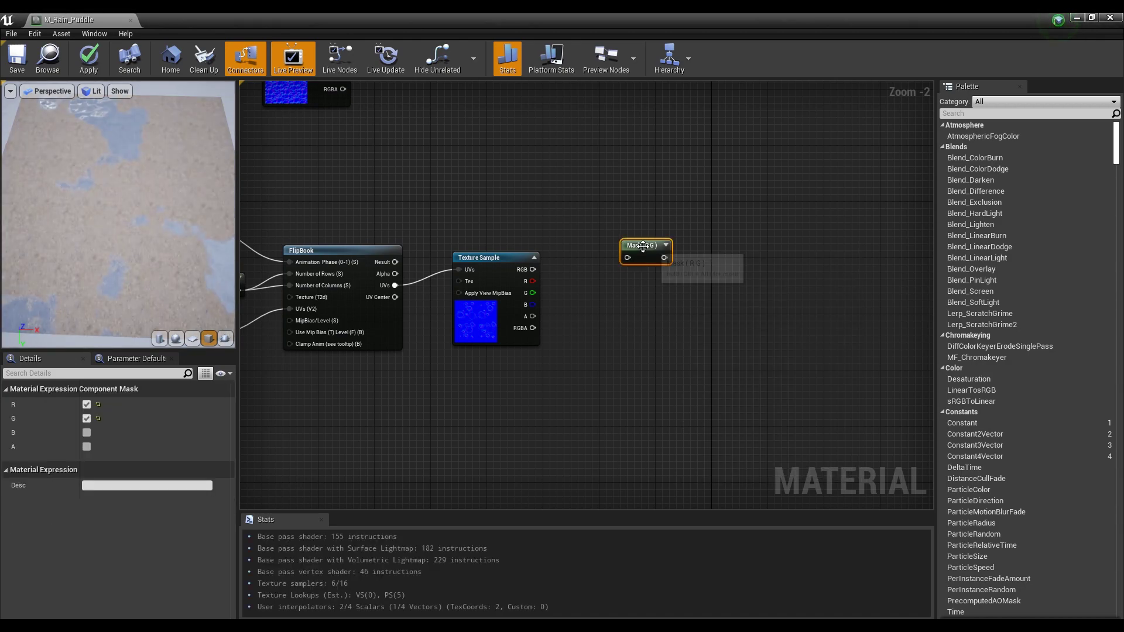
left_click_drag(643, 246, 608, 258)
- Preview the Mask (R G) node to check the masked ripple channels, and stop previewing it
right_click(608, 259)
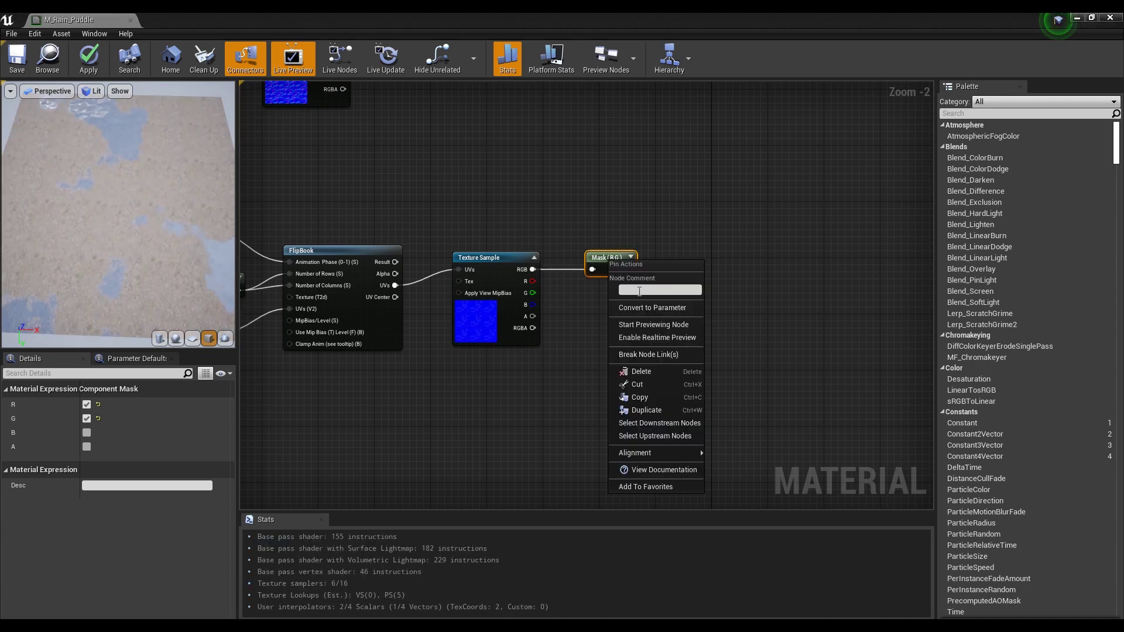
left_click(658, 325)
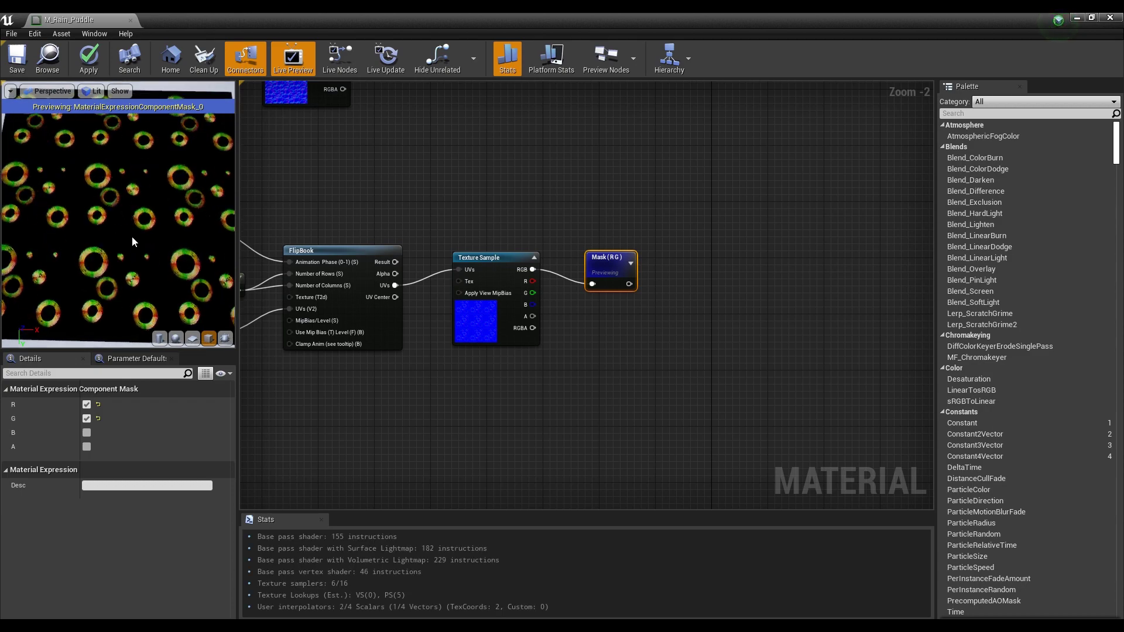
right_click(611, 262)
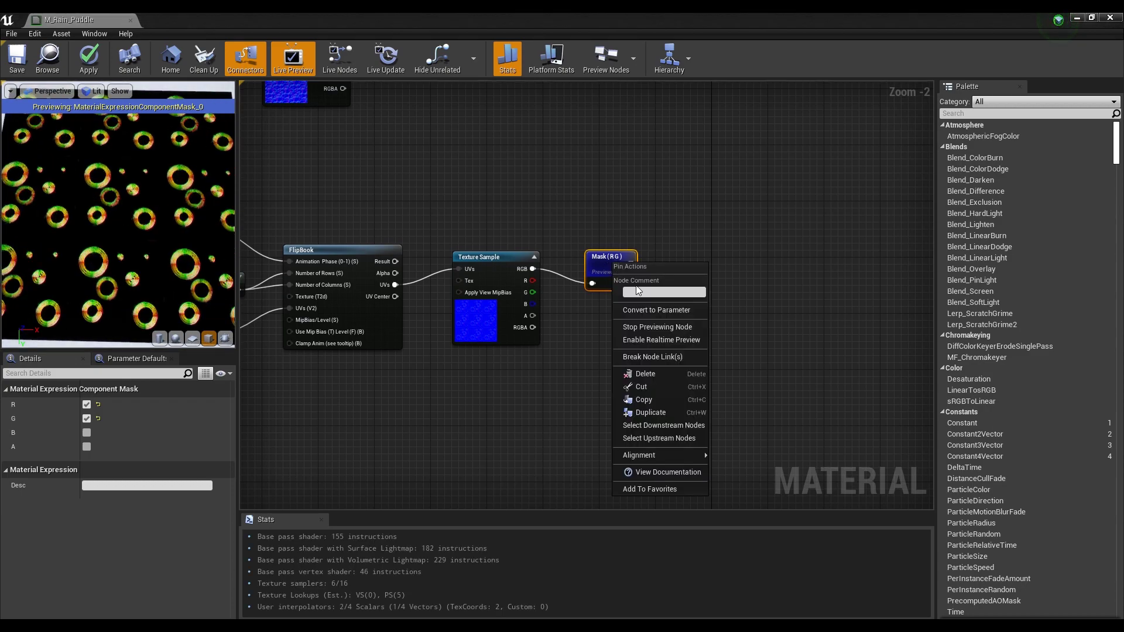
left_click(654, 327)
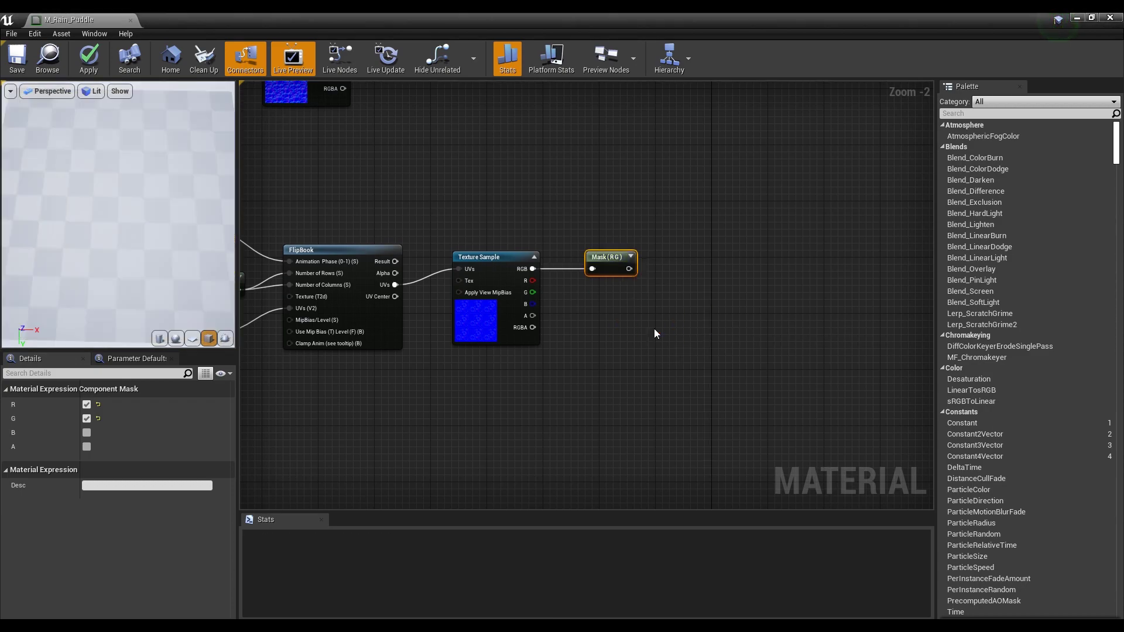
left_click(674, 265)
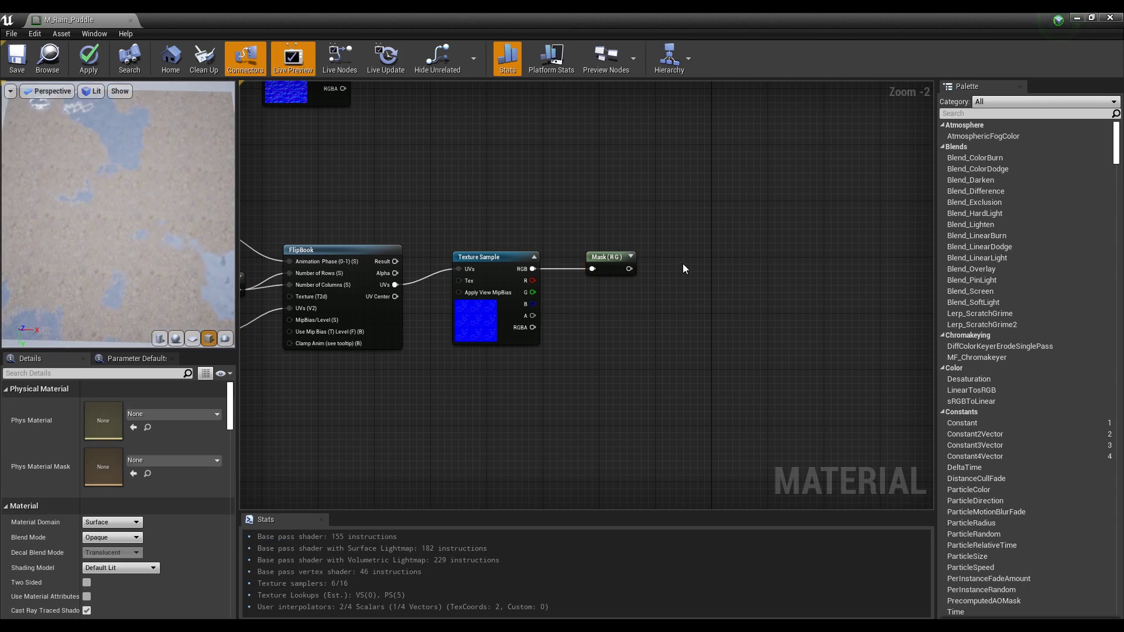
- Add a Multiply node and a scalar parameter named Ripple Normal with a default value of 1 near the Mask node
left_click(680, 261)
left_click(624, 304)
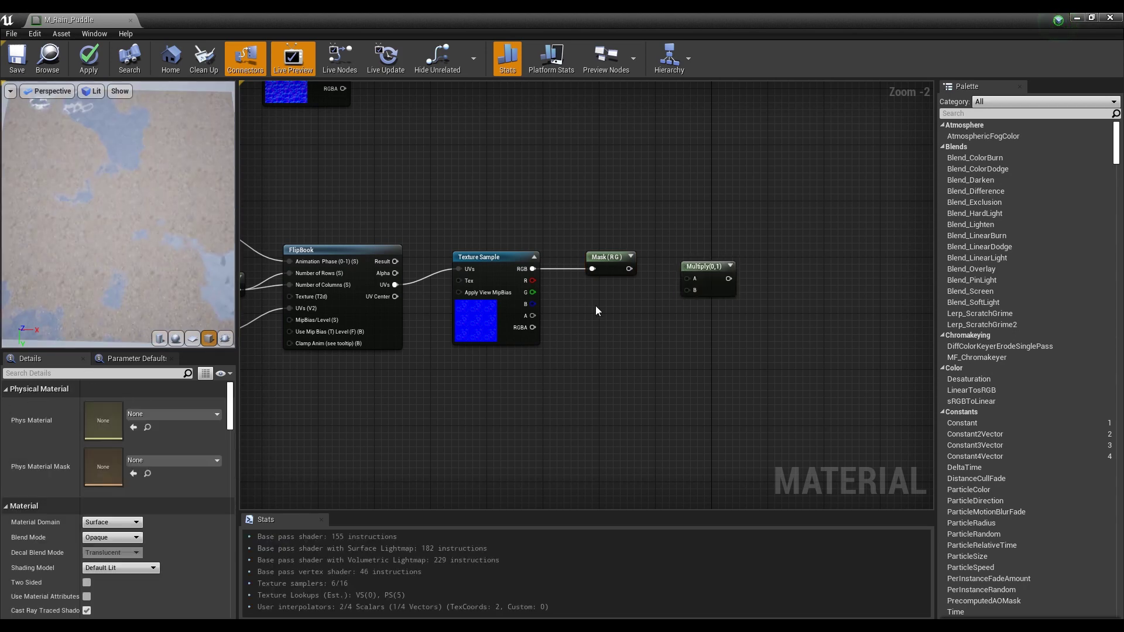
left_click(600, 315)
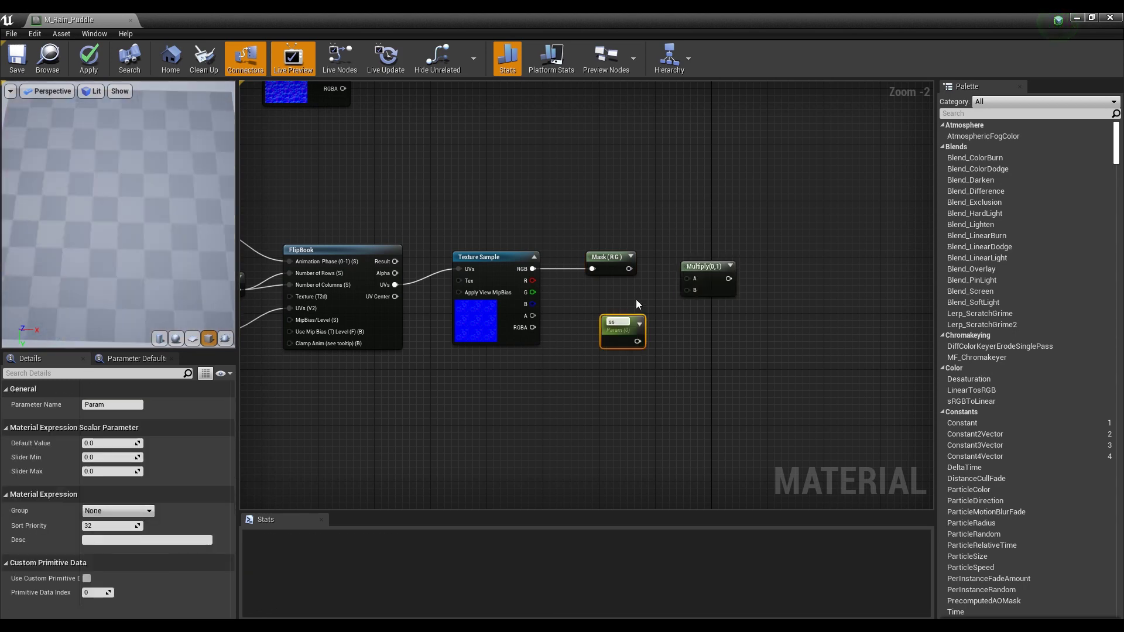
type("ss")
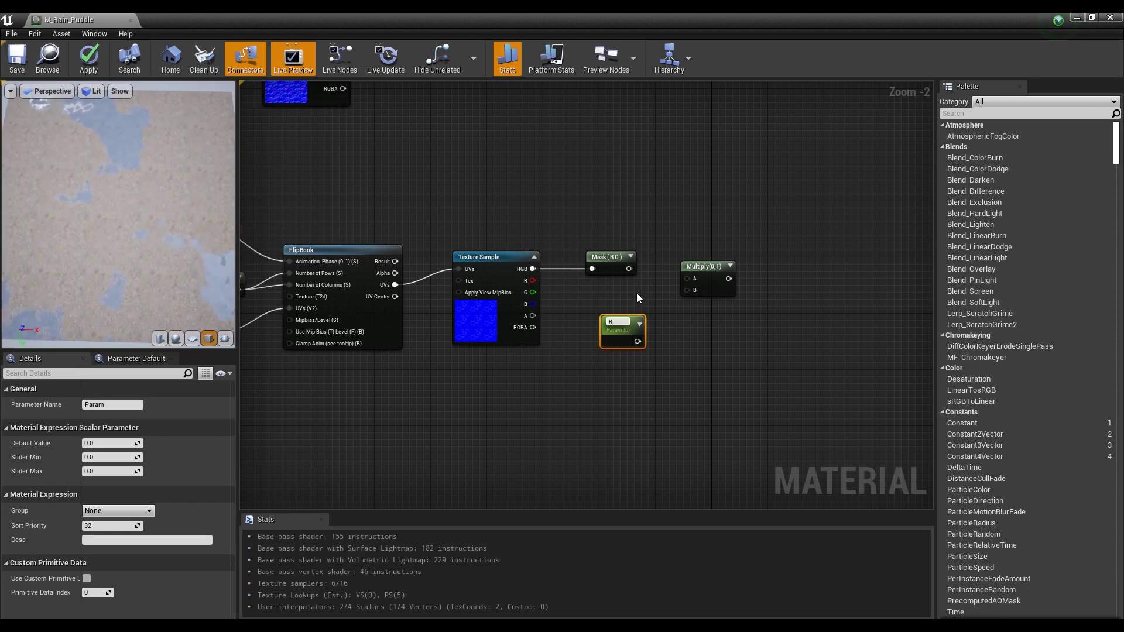
type("pple Normal")
key("Return")
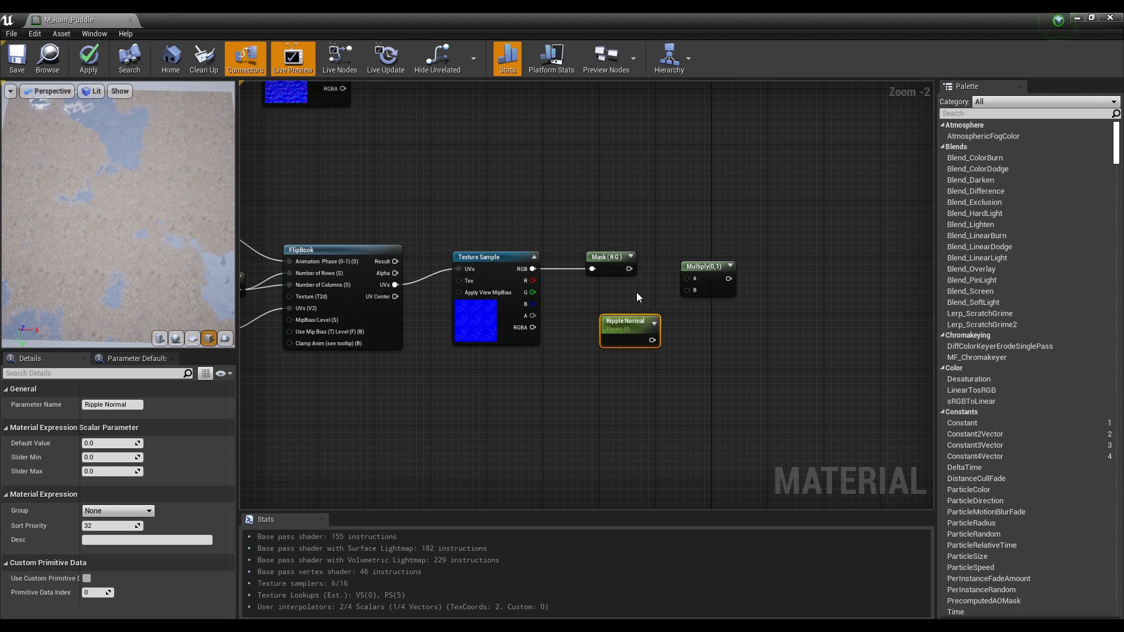
key("Return")
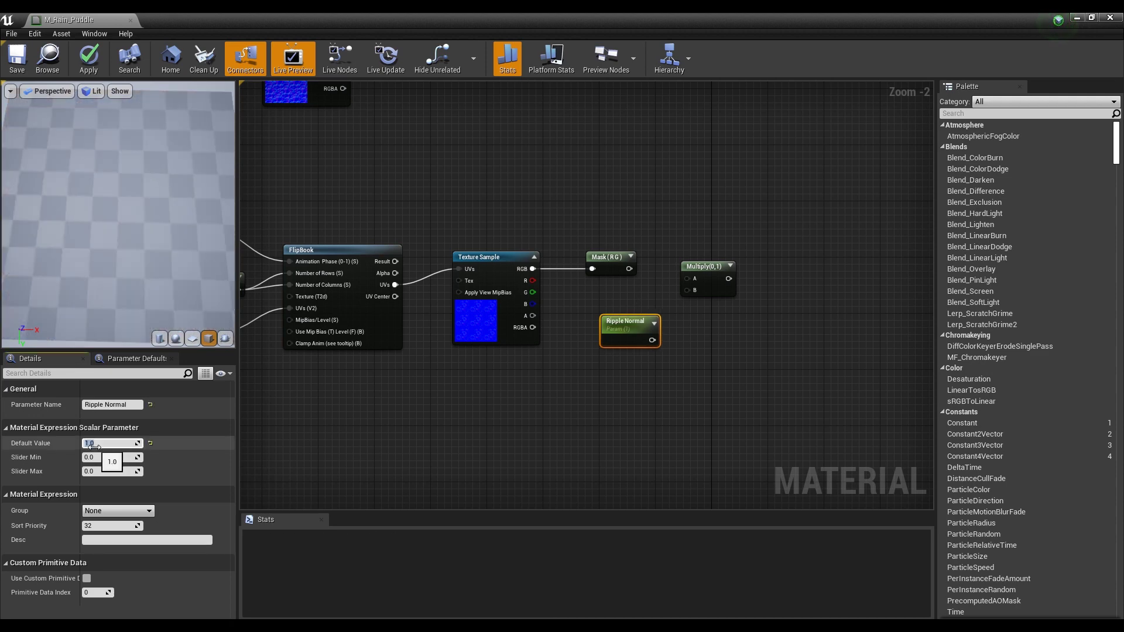
- Connect the Mask output to the new Multiply's A input and Ripple Normal to its B input, arranging the nodes neatly
left_click_drag(636, 323, 614, 307)
left_click_drag(629, 269, 680, 258)
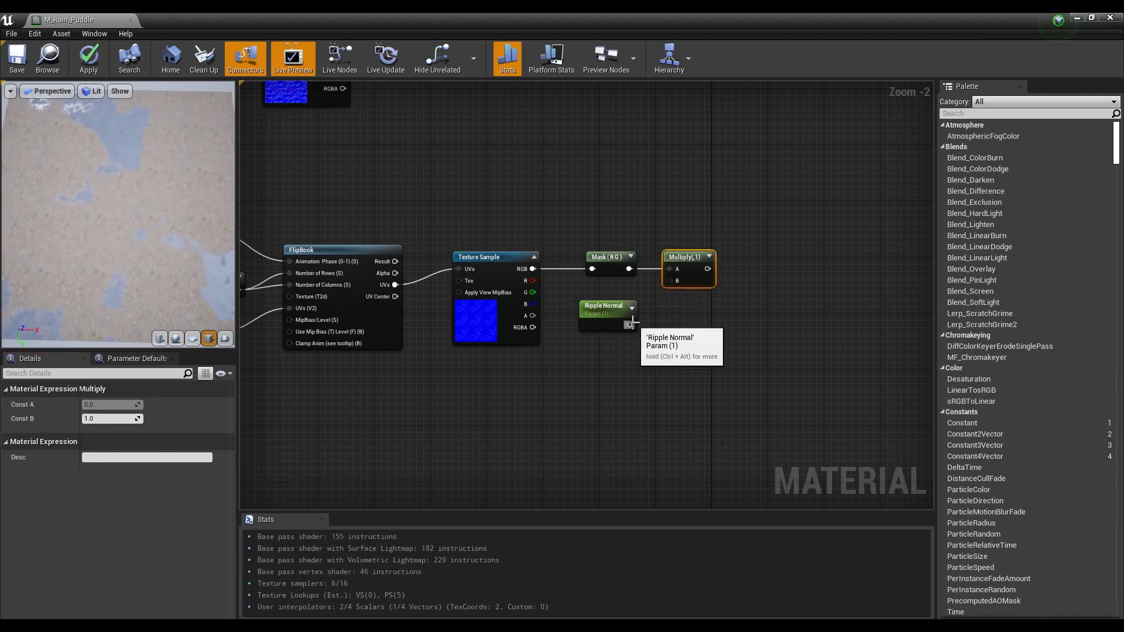
left_click_drag(631, 325, 669, 281)
left_click_drag(603, 317, 603, 303)
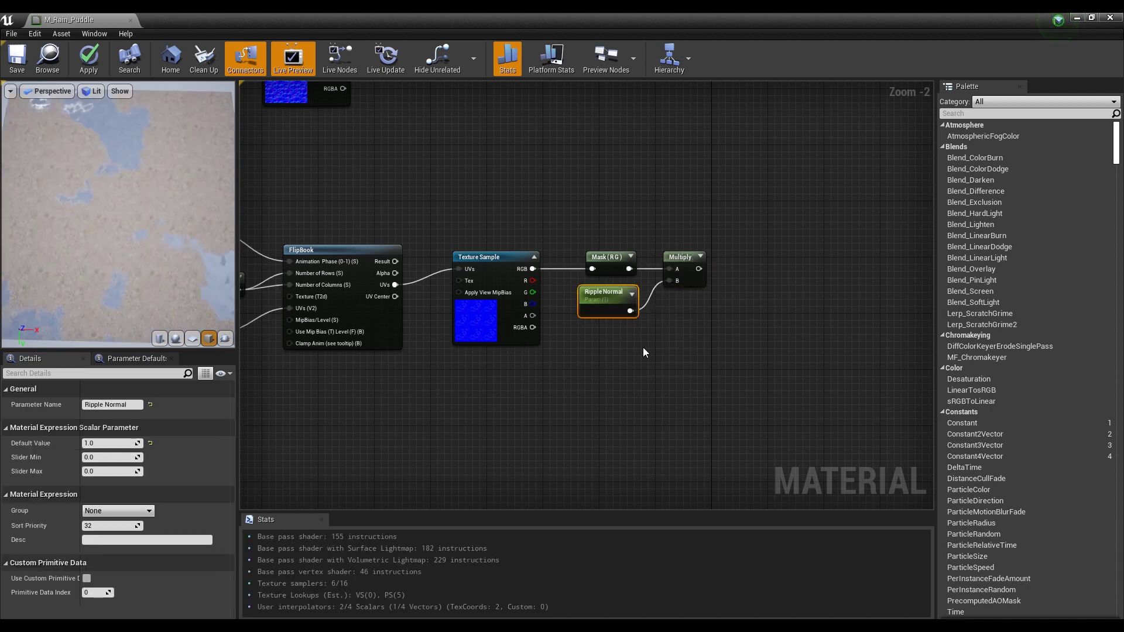
left_click(643, 347)
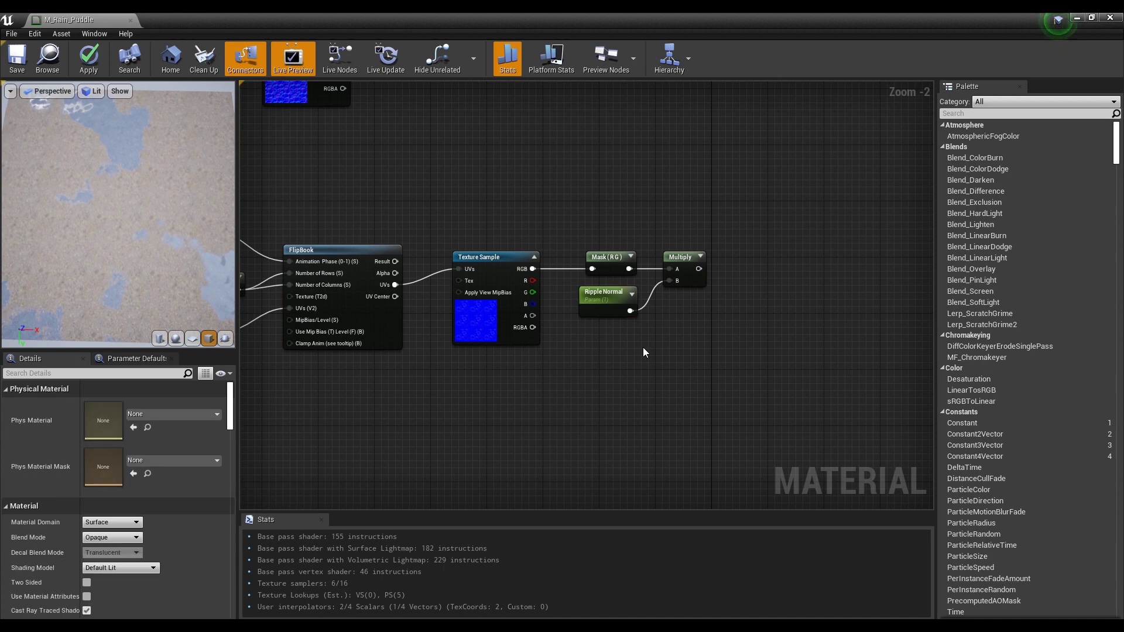
- Add an AppendVector node, connecting the Multiply to its A input and the Texture Sample's blue output to its B input
right_click(737, 281)
type("ap")
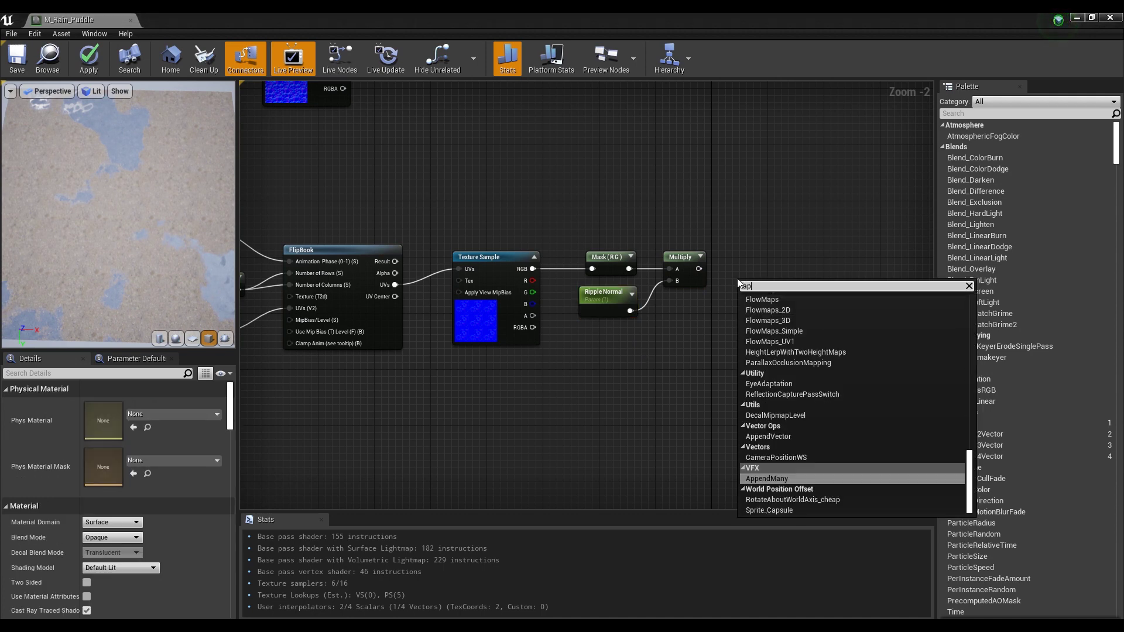
type("p")
left_click(765, 311)
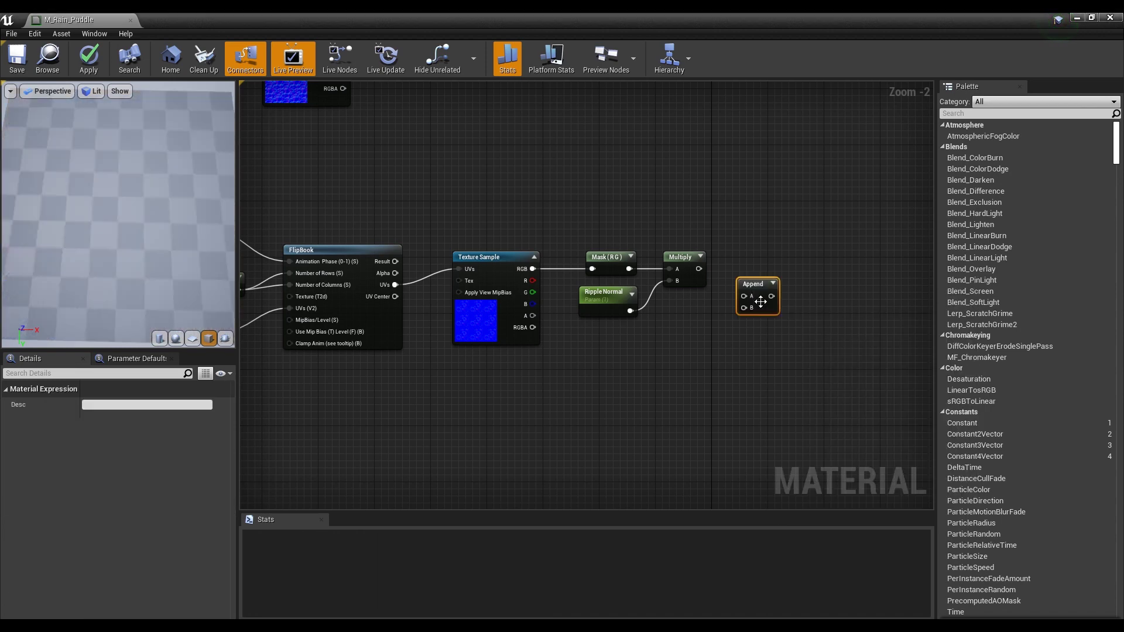
left_click_drag(699, 269, 744, 297)
left_click_drag(535, 304, 622, 312)
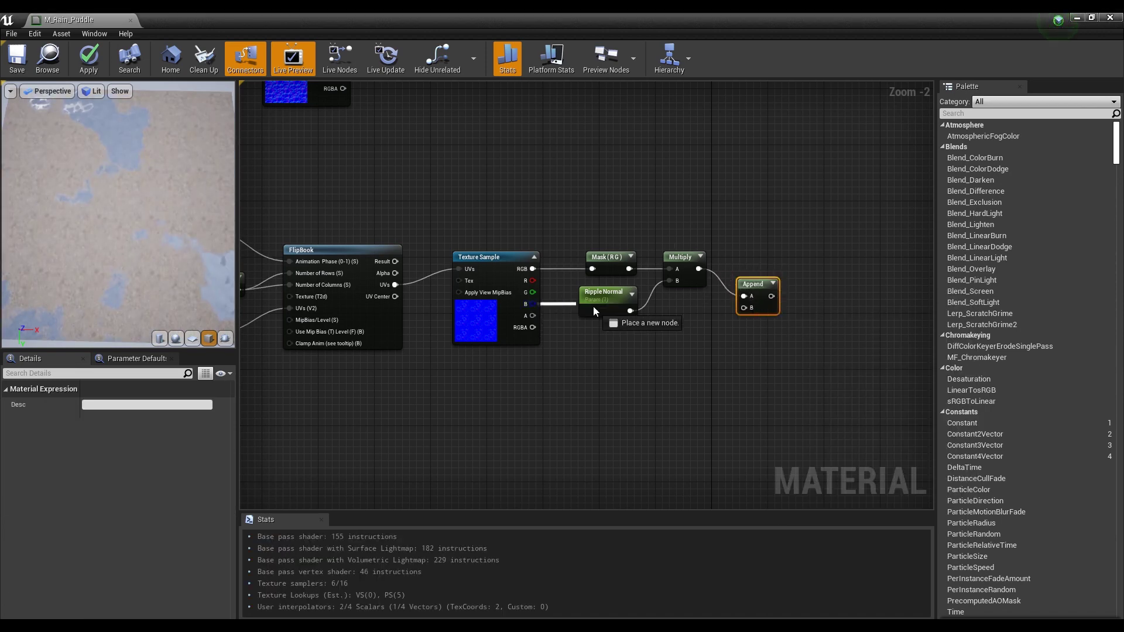
left_click_drag(746, 314, 741, 278)
left_click(785, 237)
- Copy the entire ripple node network, from TexCoord to the final Append, and paste the duplicate below the original
scroll(786, 237, "down", 2)
right_click_drag(786, 236, 832, 185)
scroll(740, 304, "down", 2)
scroll(741, 303, "up", 2)
left_click_drag(830, 198, 303, 414)
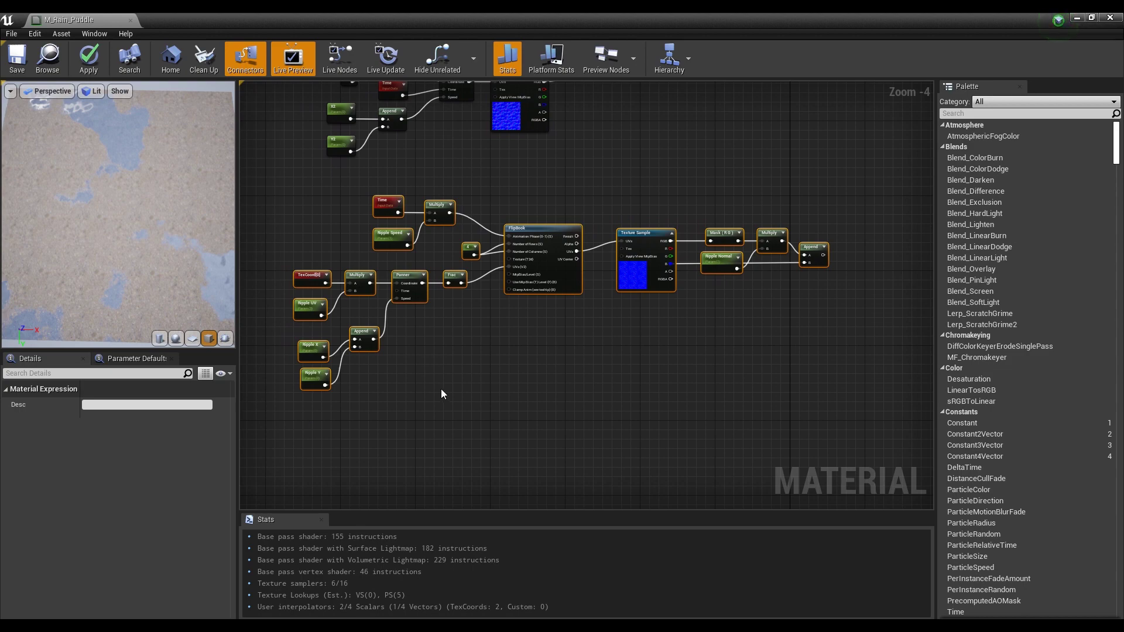
left_click(513, 353)
right_click_drag(506, 402, 507, 287)
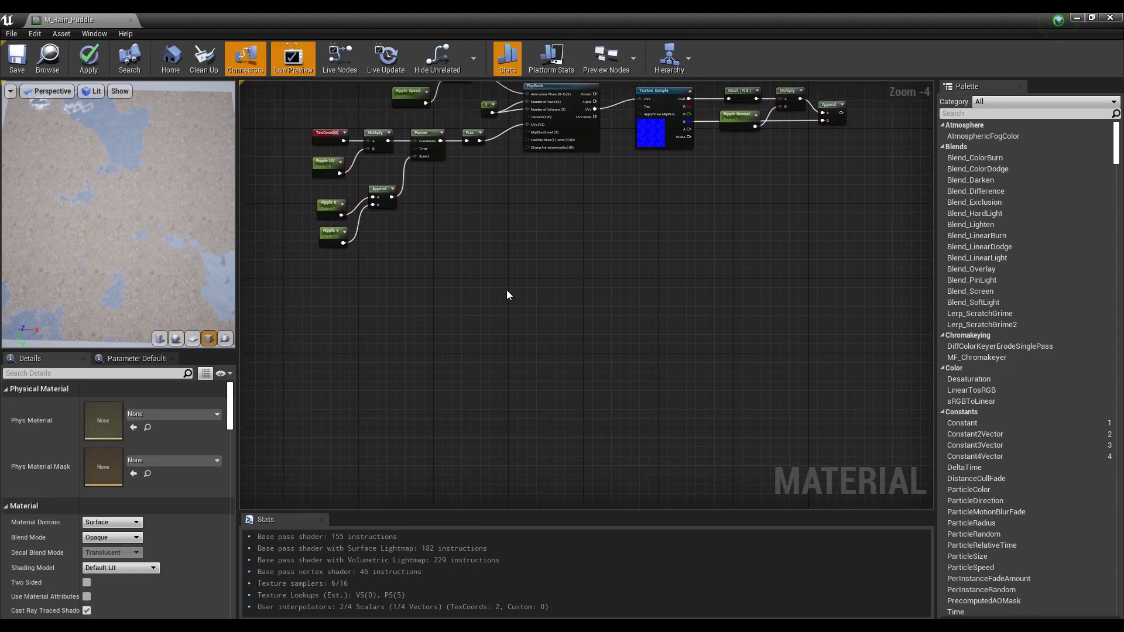
key("ctrl+v")
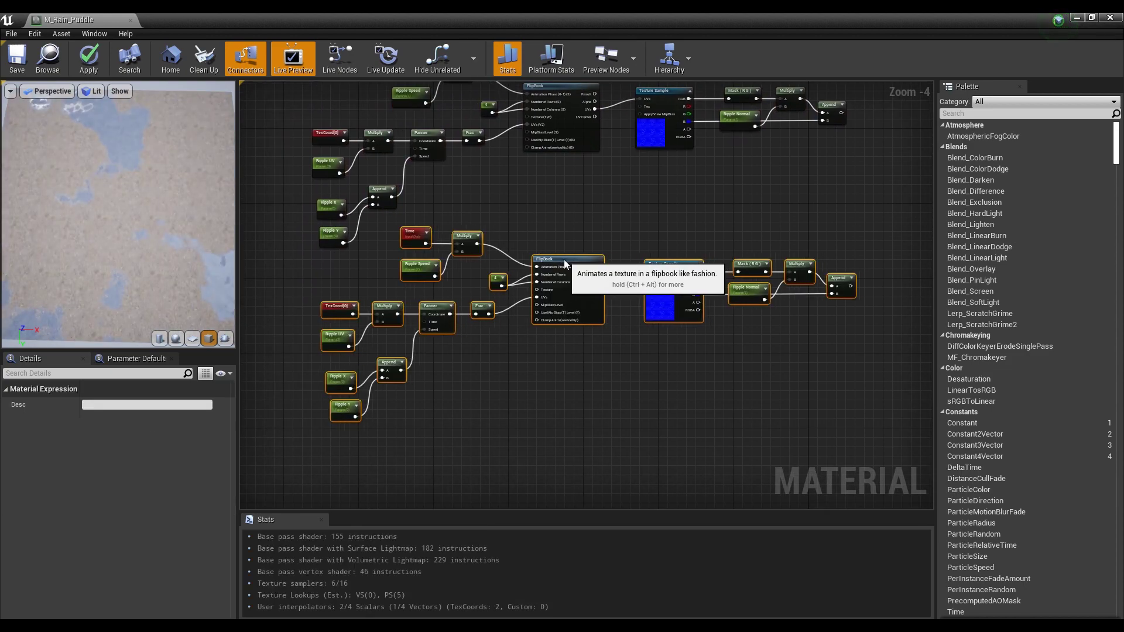
left_click(550, 230)
- Rename the copied network's Ripple Speed and Ripple UV parameters to Ripple Speed2 and Ripple UV2
scroll(550, 231, "up", 2)
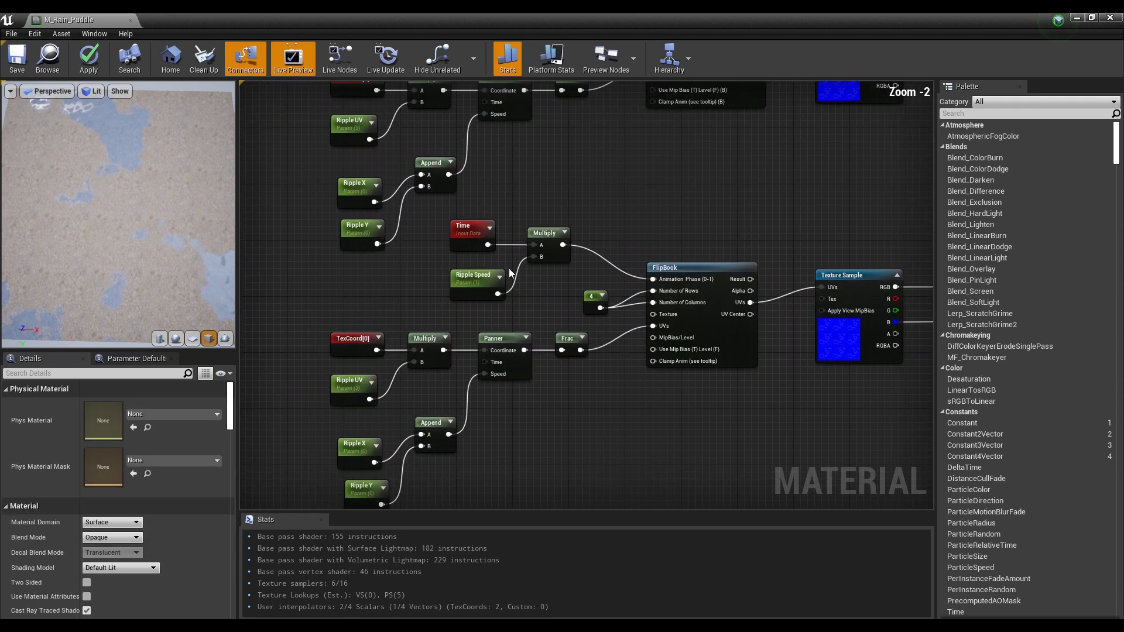
left_click(486, 280)
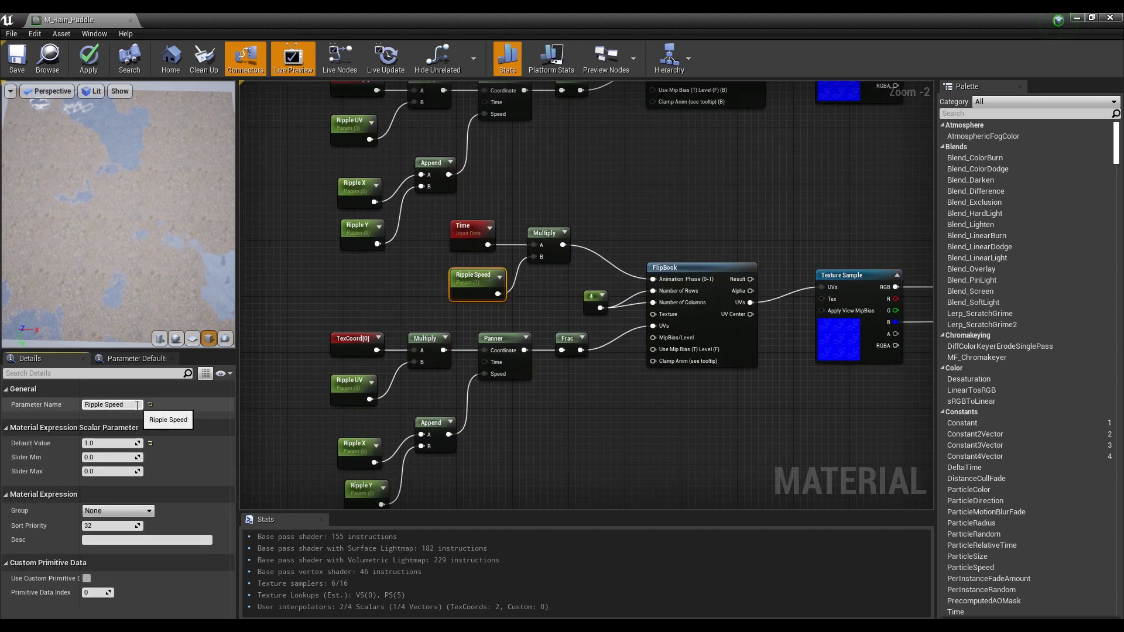
left_click(602, 416)
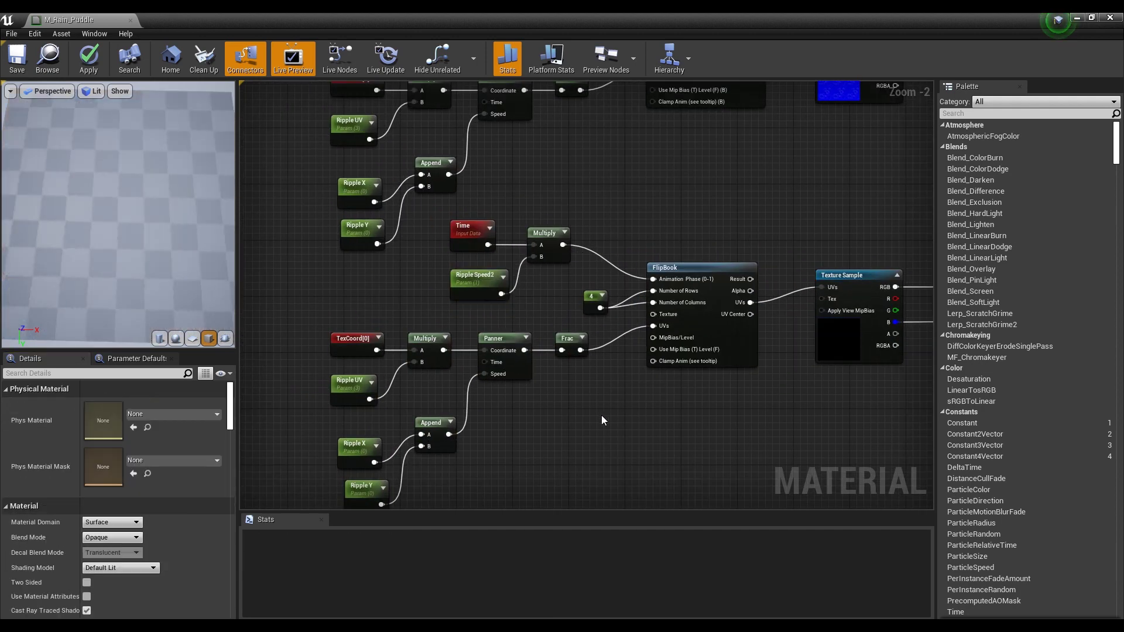
left_click(350, 392)
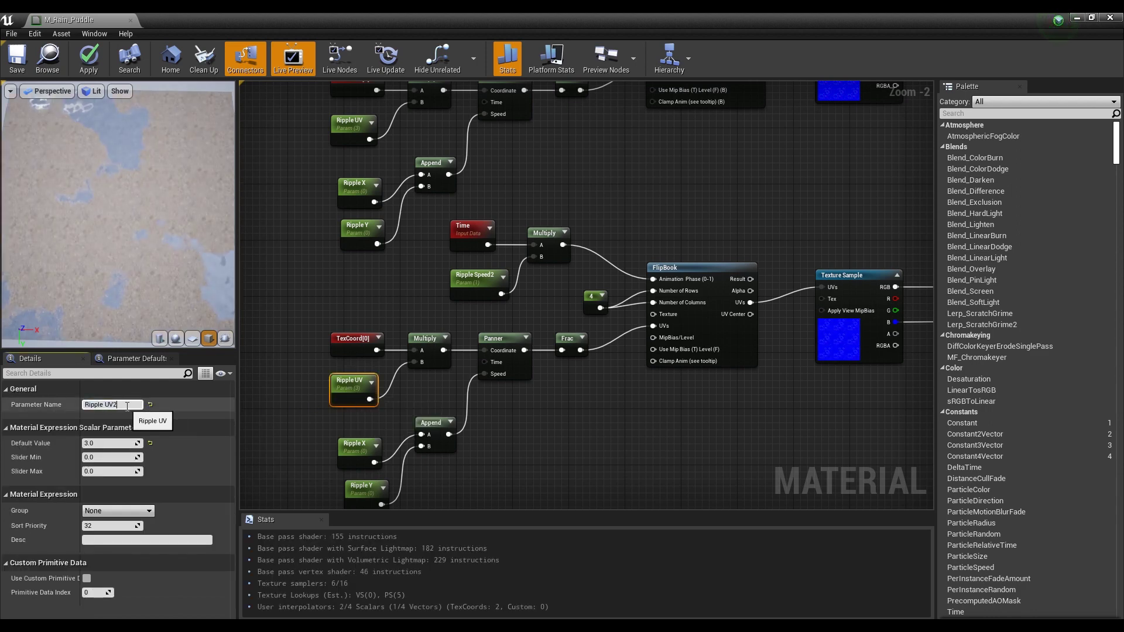
left_click(532, 421)
- Rename the copied network's Ripple X and Ripple Y parameters to Ripple X2 and Ripple Y2
right_click_drag(514, 449, 543, 350)
left_click(387, 353)
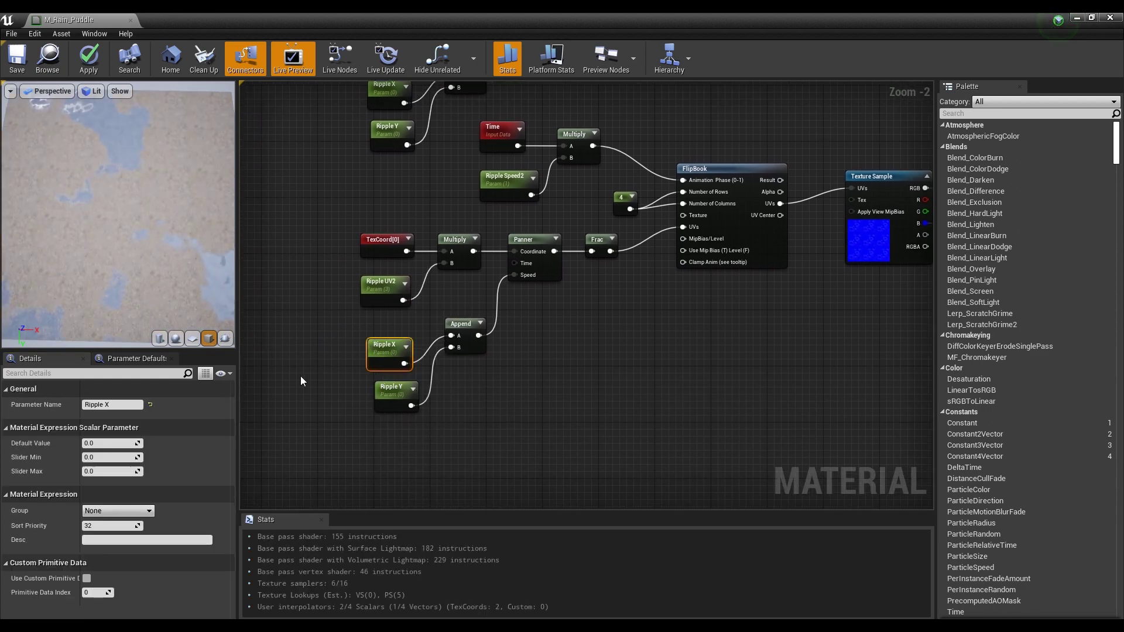
type("2")
key("Return")
left_click(367, 399)
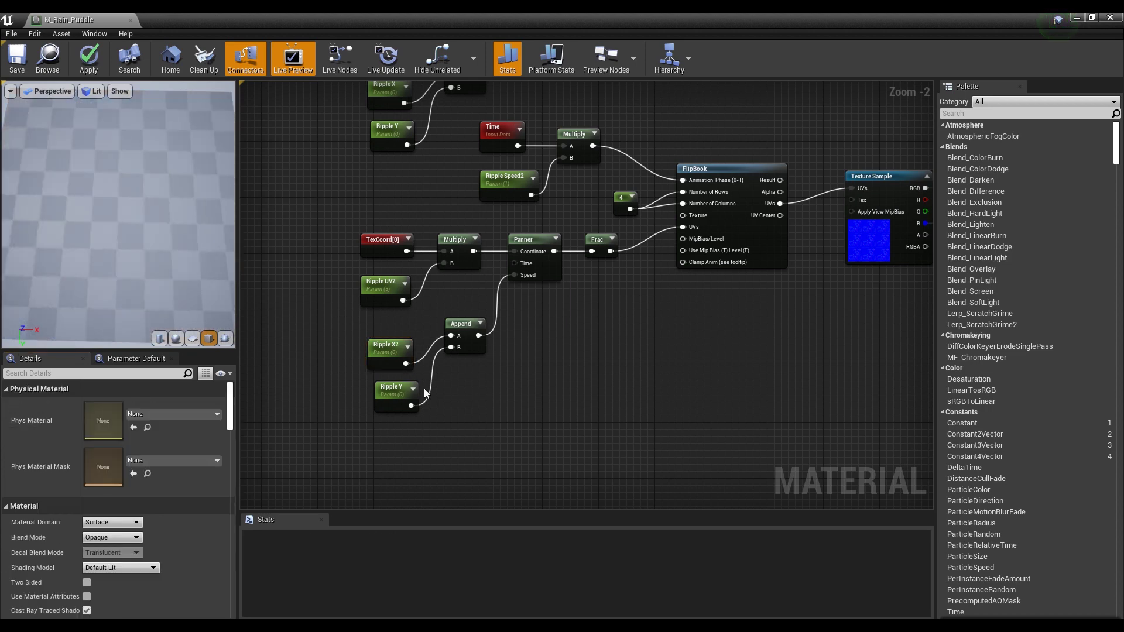
left_click(386, 396)
left_click(634, 395)
left_click(393, 391)
left_click(130, 404)
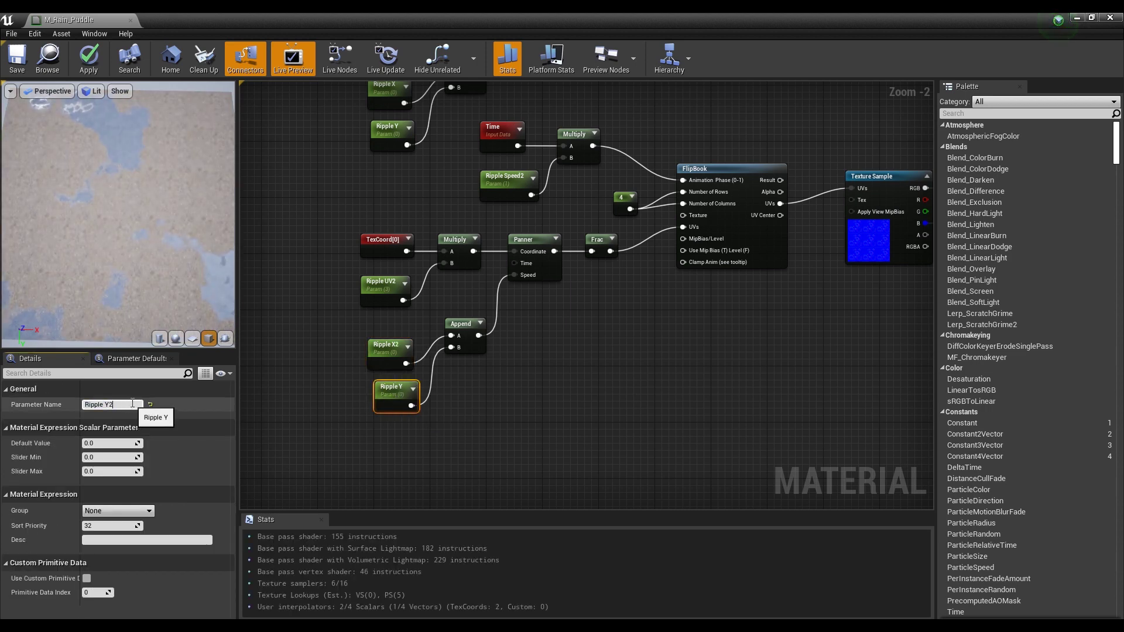
left_click(619, 373)
- Rename the copied network's Ripple Normal parameter to Ripple Normal2
right_click_drag(712, 349, 442, 412)
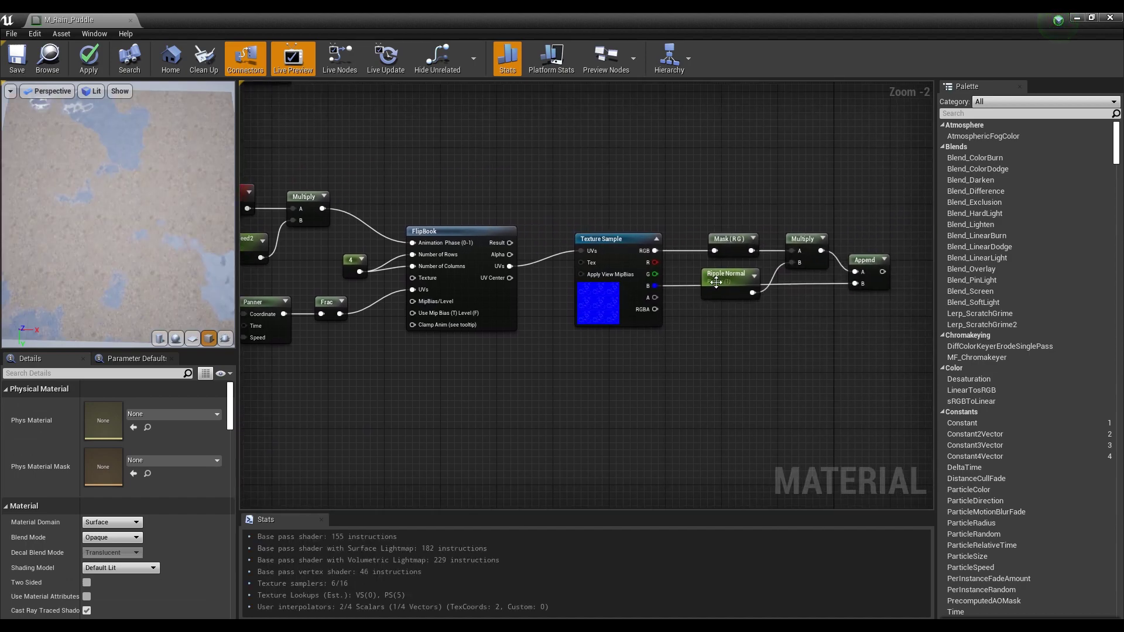
left_click(717, 280)
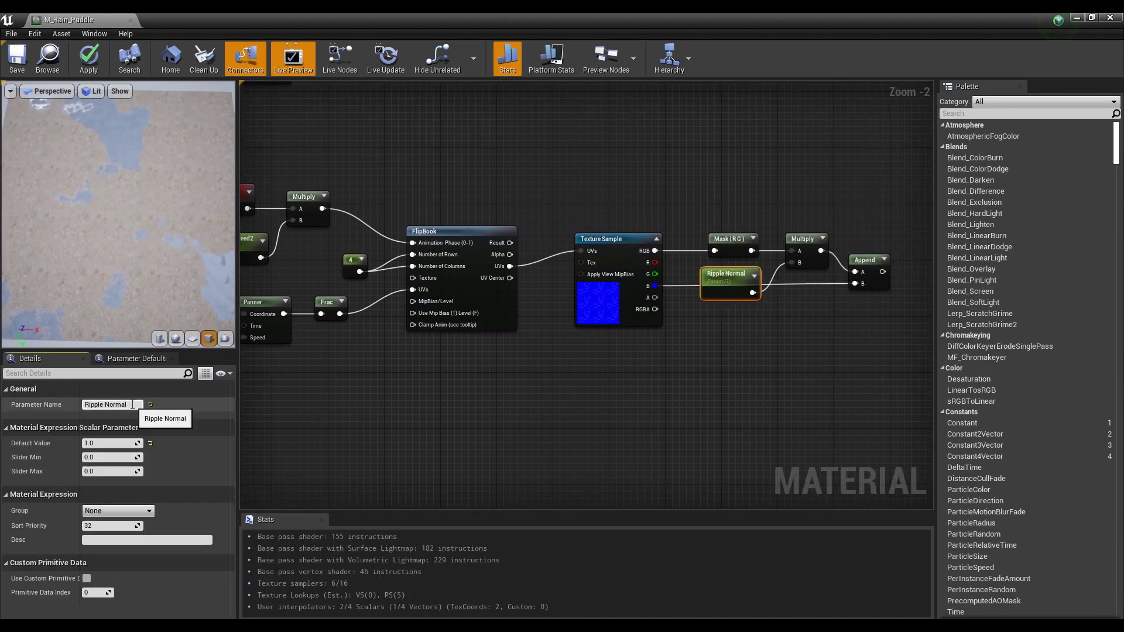
left_click(462, 399)
- Place an Add node after the two ripple networks, connecting the first network's final Append to A and the second's to B
scroll(462, 400, "down", 2)
scroll(570, 358, "down", 1)
right_click_drag(571, 357, 555, 393)
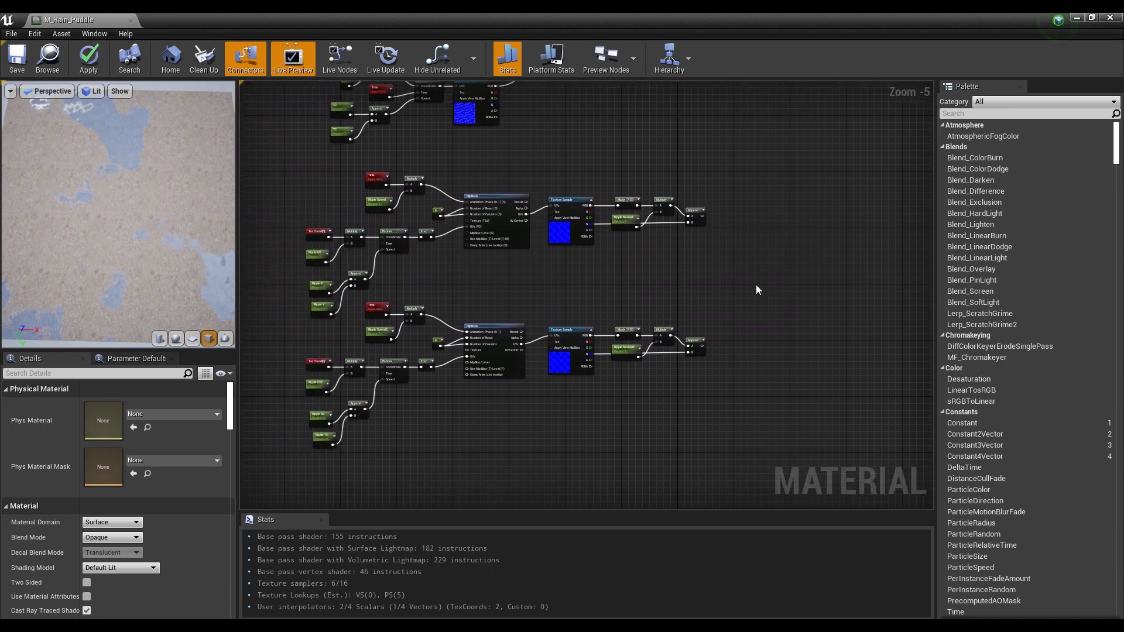
scroll(753, 285, "up", 3)
left_click(736, 280)
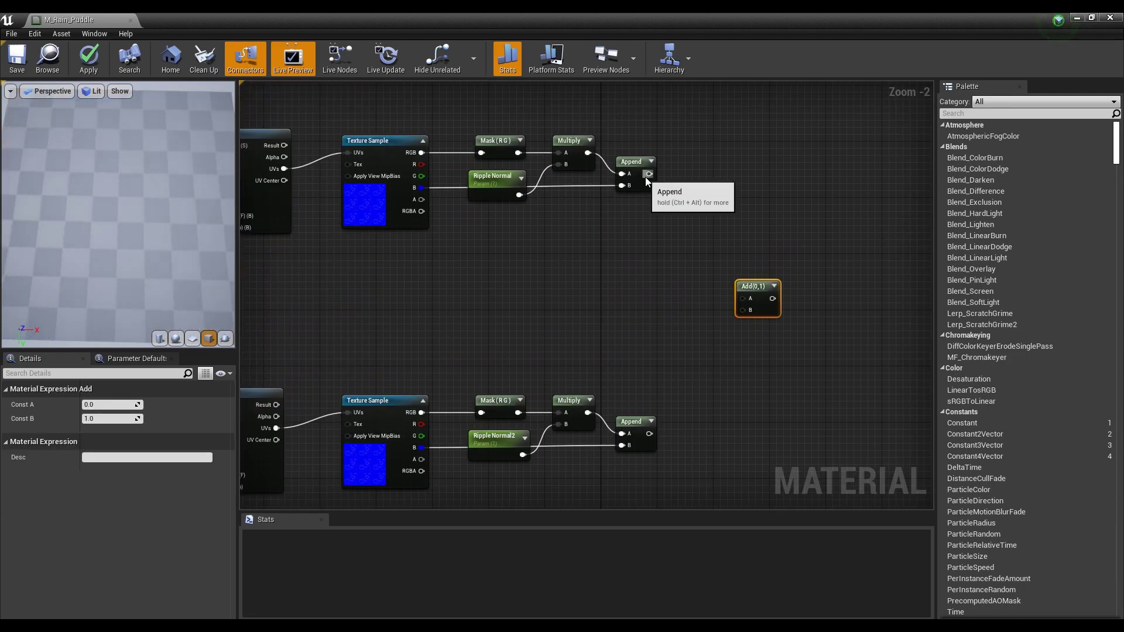
left_click_drag(648, 174, 744, 298)
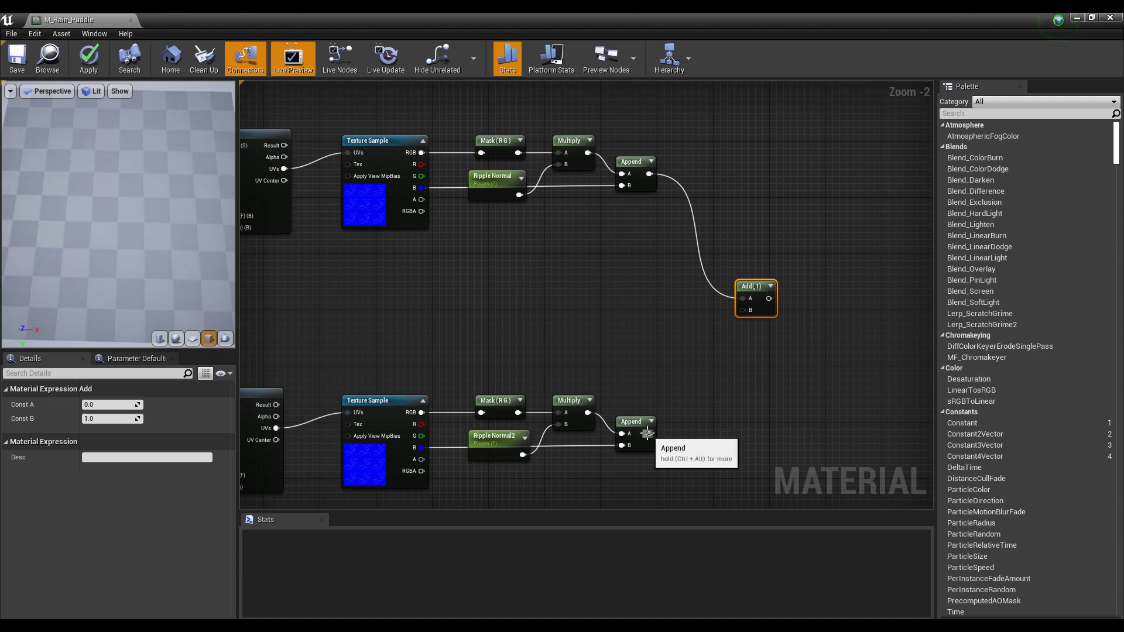
left_click_drag(648, 434, 744, 312)
left_click(784, 216)
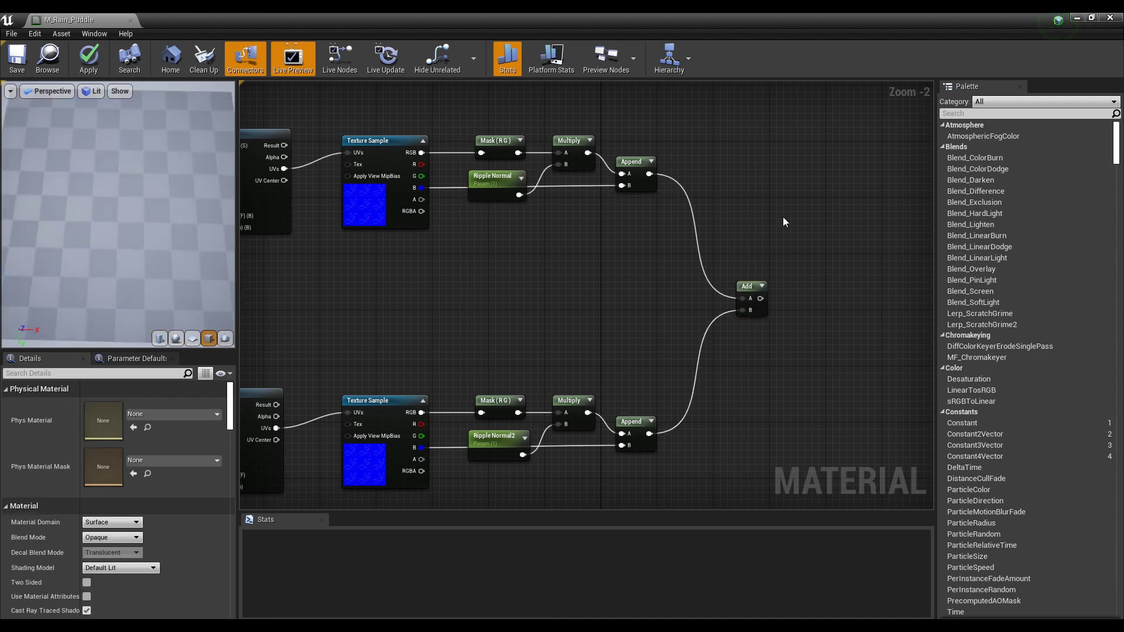
- Create another Add node, connecting the water normals' Add to its A input and the combined ripples' Add to its B input
scroll(700, 261, "down", 3)
right_click_drag(701, 264, 679, 397)
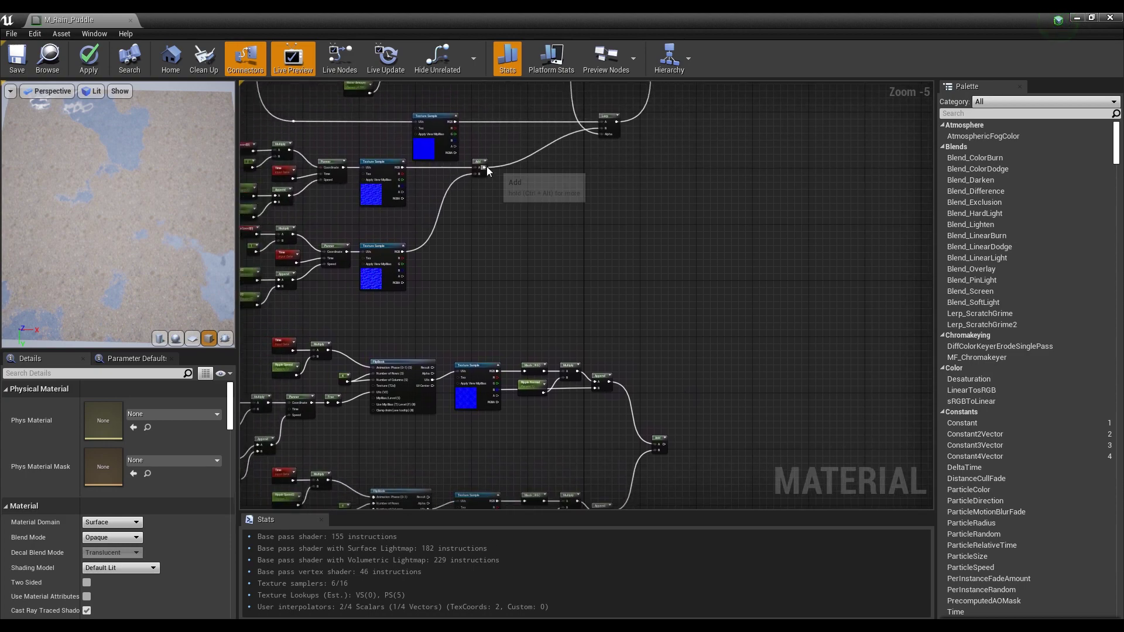
key("a")
left_click(658, 253)
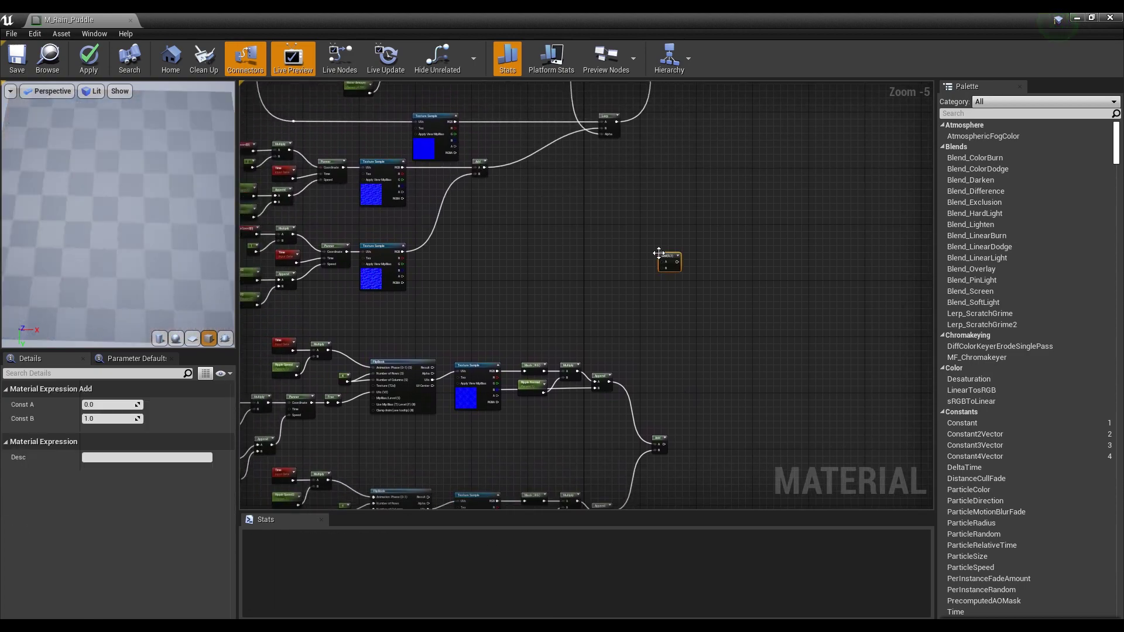
left_click(558, 203)
scroll(509, 194, "up", 2)
left_click_drag(465, 146, 785, 315)
right_click_drag(804, 405, 720, 284)
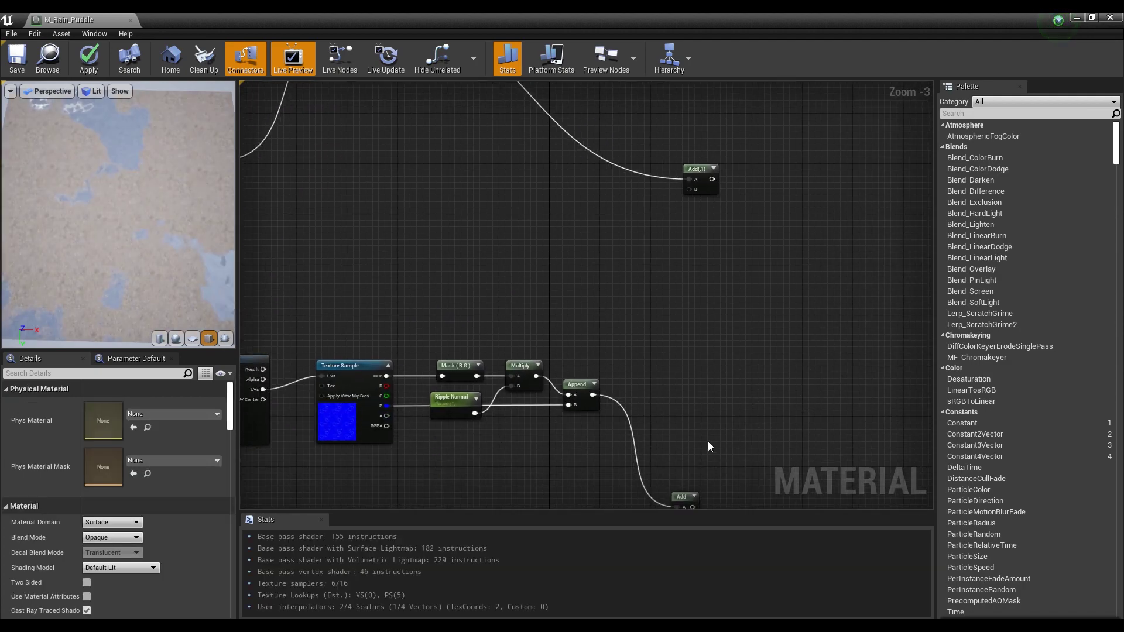
left_click_drag(693, 503, 691, 195)
right_click_drag(747, 177, 730, 388)
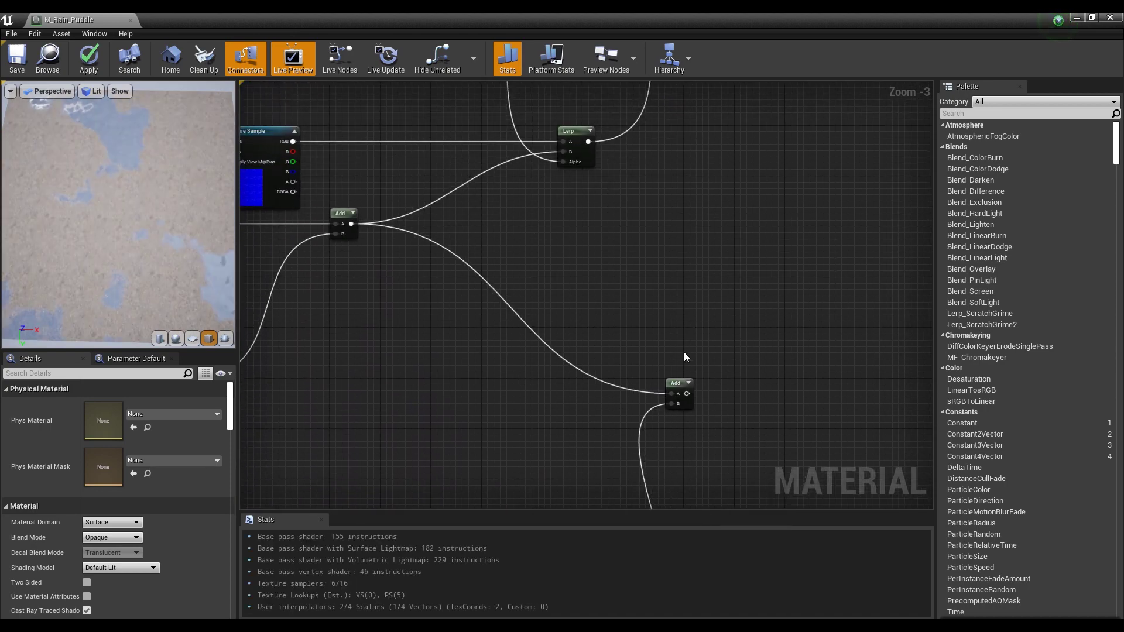
- Move the new Add node closer to the normal Lerp and connect its output to the Lerp's B input
left_click_drag(679, 386, 547, 334)
right_click_drag(563, 252, 599, 305)
left_click_drag(593, 394, 597, 198)
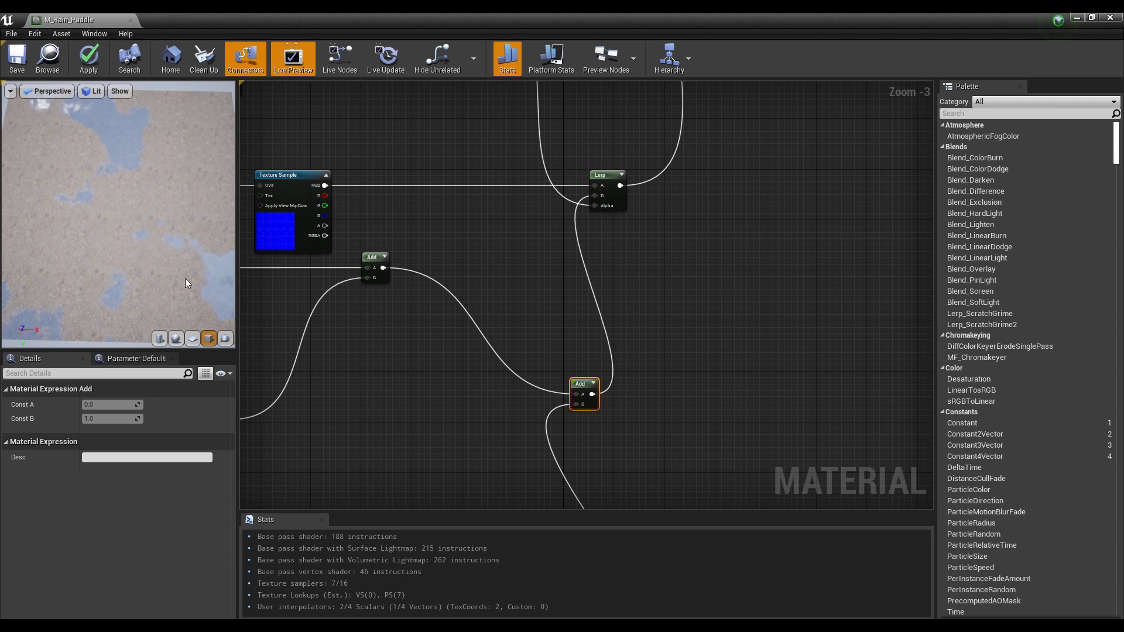
- Check the ripples in the material preview, save the M_Rain_Puddle material and close its editor
scroll(199, 287, "up", 5)
left_click_drag(194, 285, 149, 235)
scroll(192, 283, "down", 5)
left_click_drag(175, 271, 177, 276)
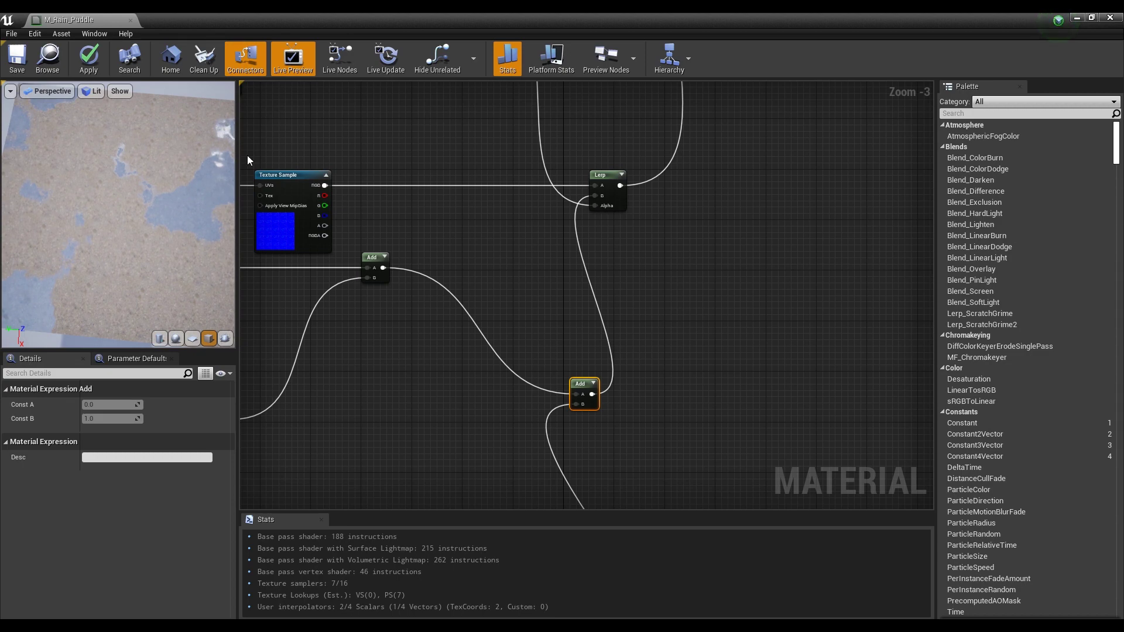
scroll(744, 278, "down", 3)
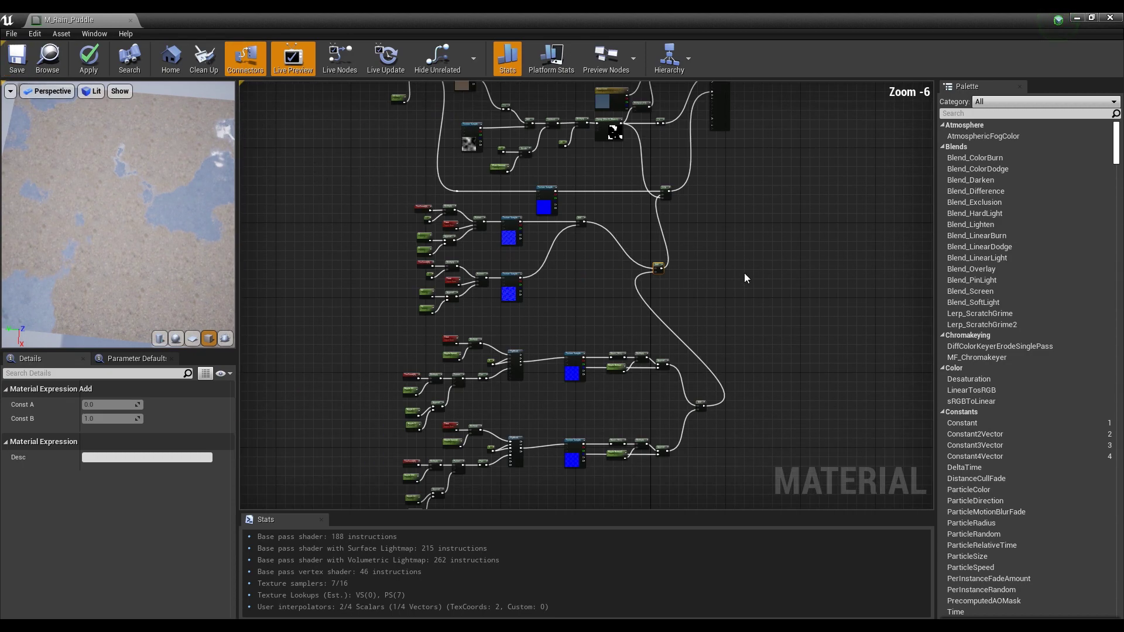
left_click(26, 65)
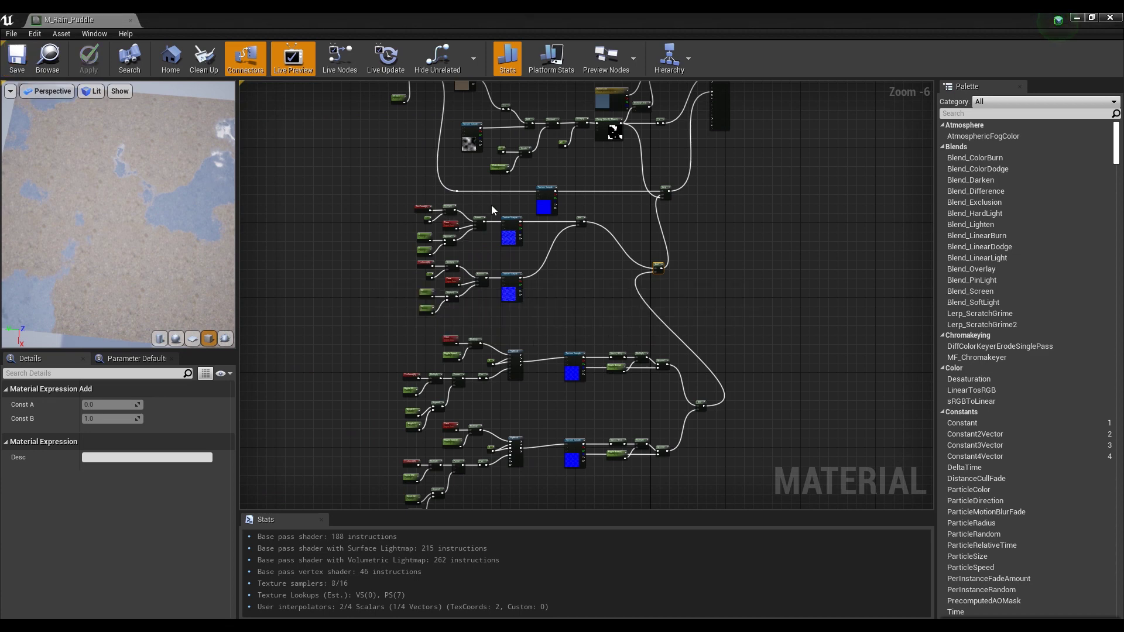
left_click(130, 21)
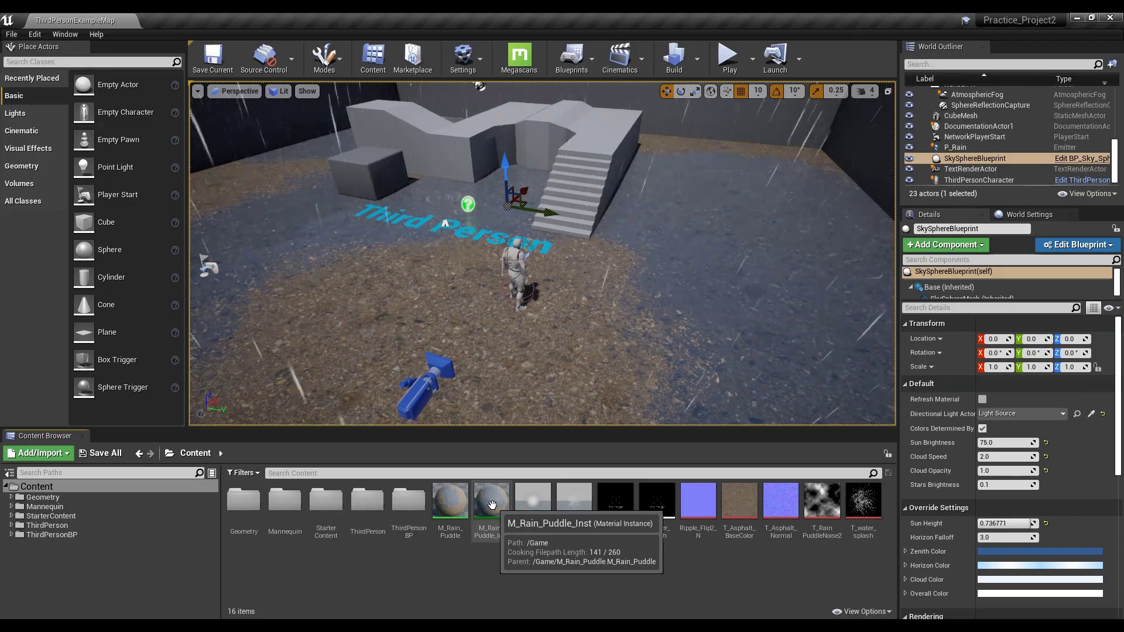
- Open the M_Rain_Puddle_Inst material instance and enable all ten ripple parameter overrides, from Ripple Normal to Ripple Y2
double_click(492, 507)
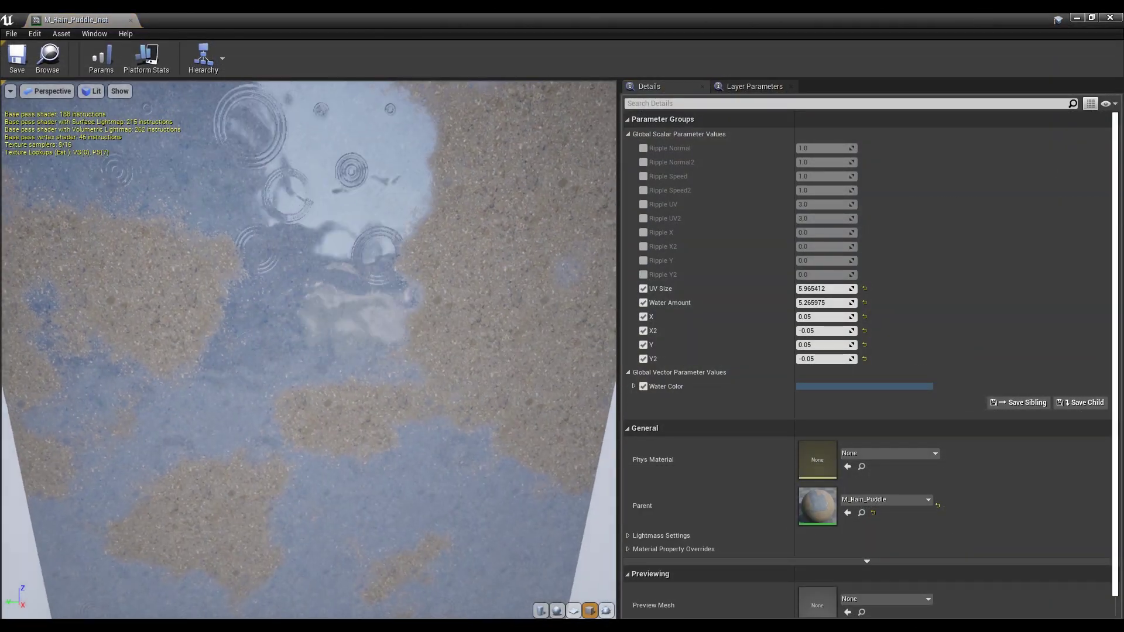
left_click_drag(308, 352, 477, 189)
left_click(643, 148)
left_click(643, 162)
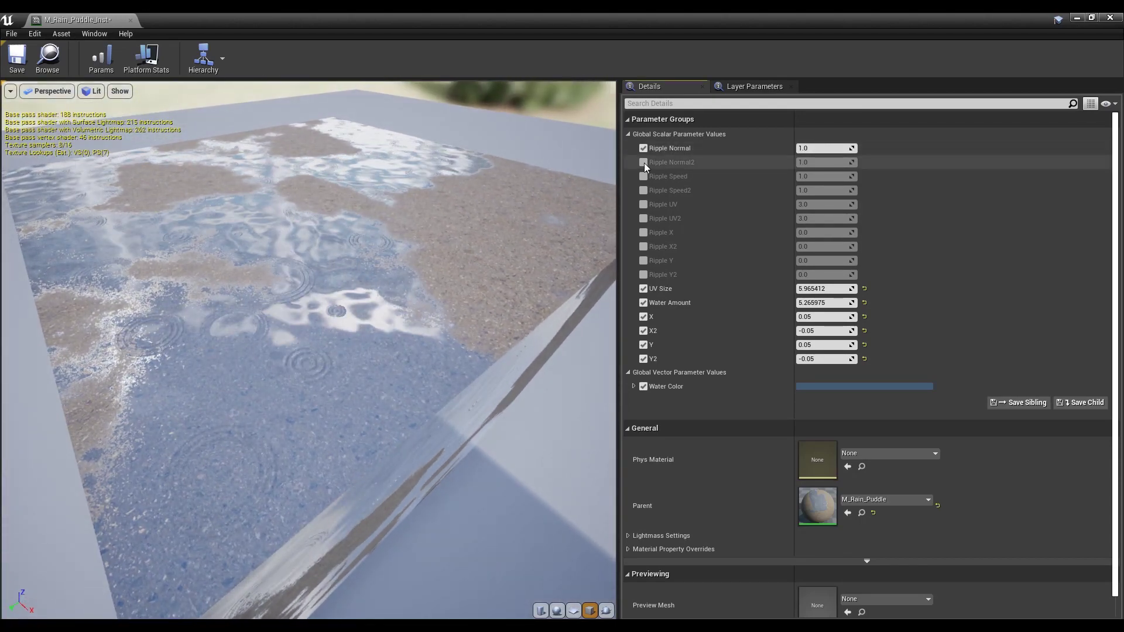
left_click(644, 176)
left_click(644, 190)
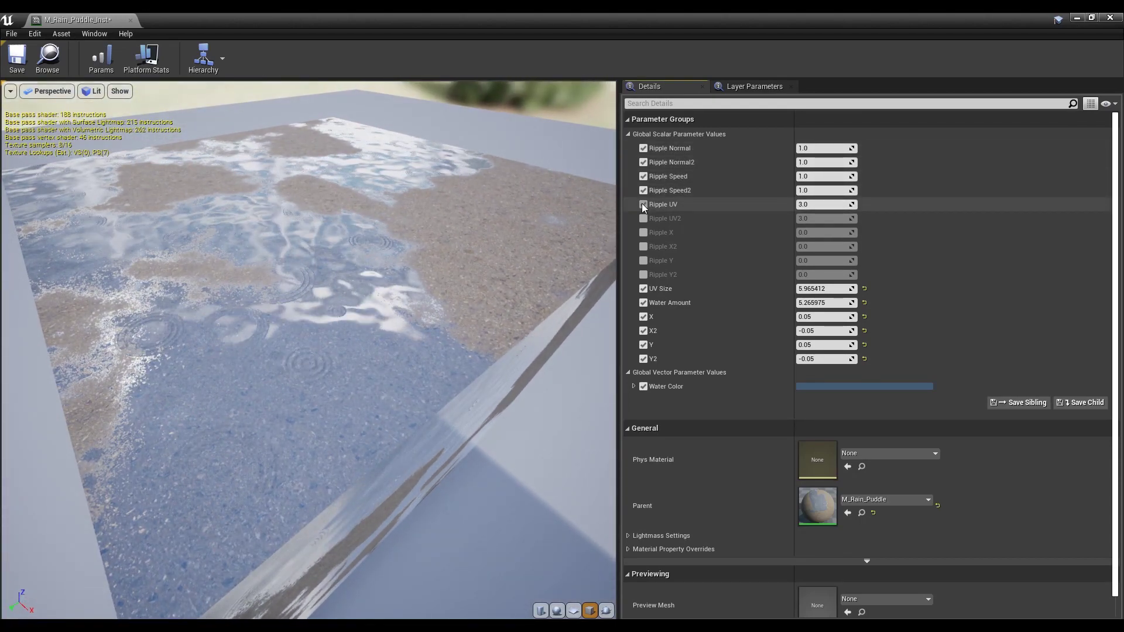
left_click(644, 218)
left_click(644, 233)
left_click(646, 246)
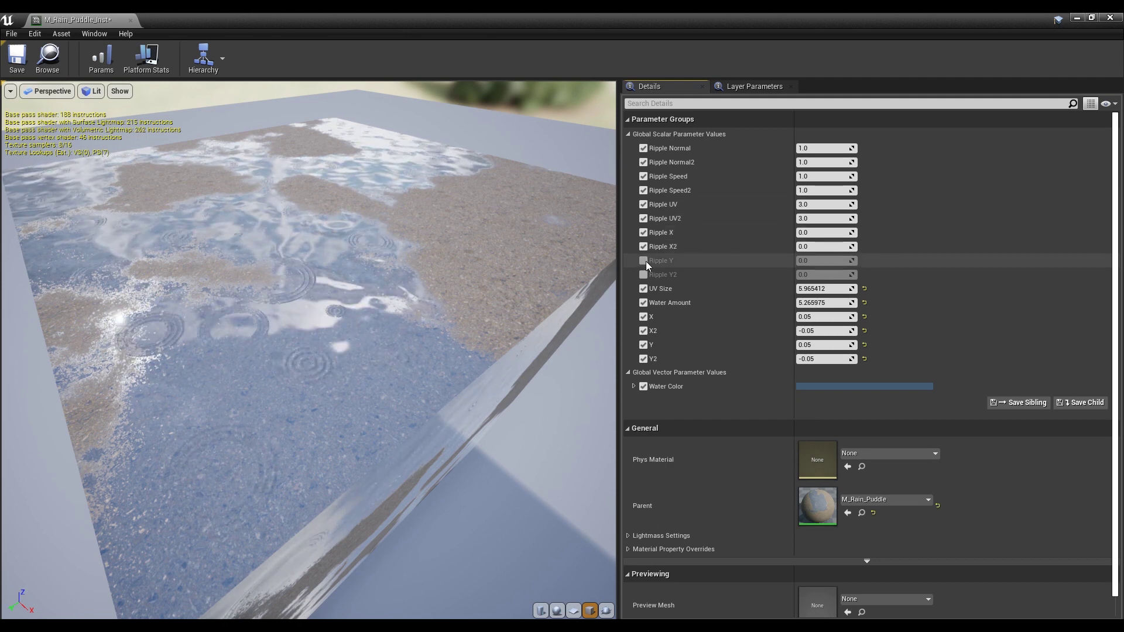
left_click(644, 261)
left_click(644, 275)
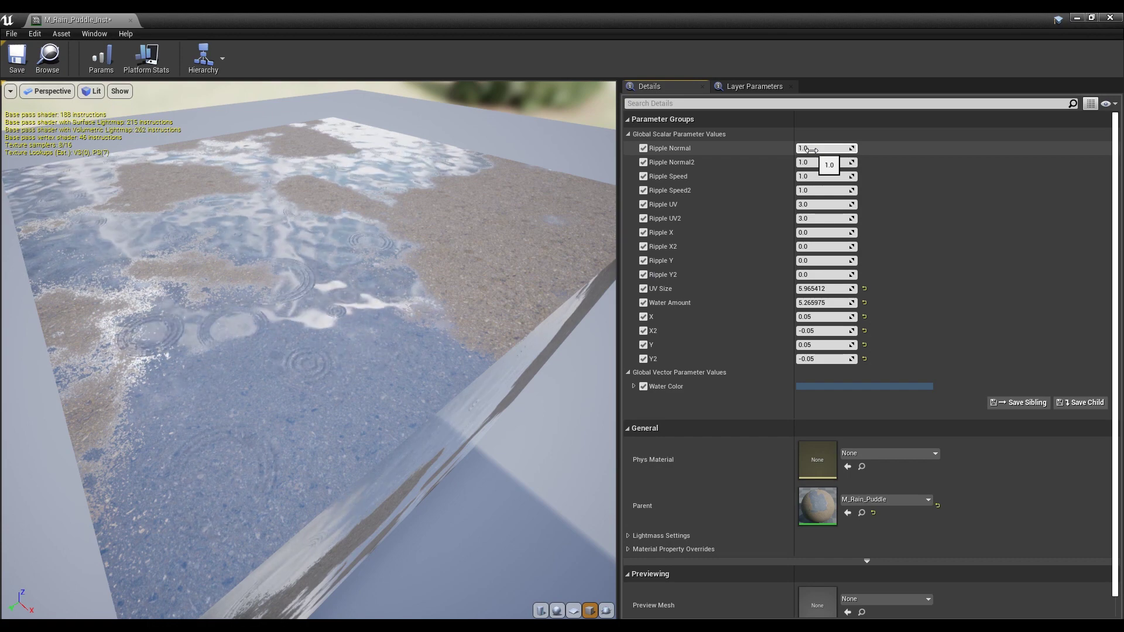
- Set Ripple Normal to about 2.29, Ripple Normal2 to about 2.25, Ripple Speed to about 1.34 and Ripple Speed2 to about 1.5
left_click_drag(820, 148, 844, 148)
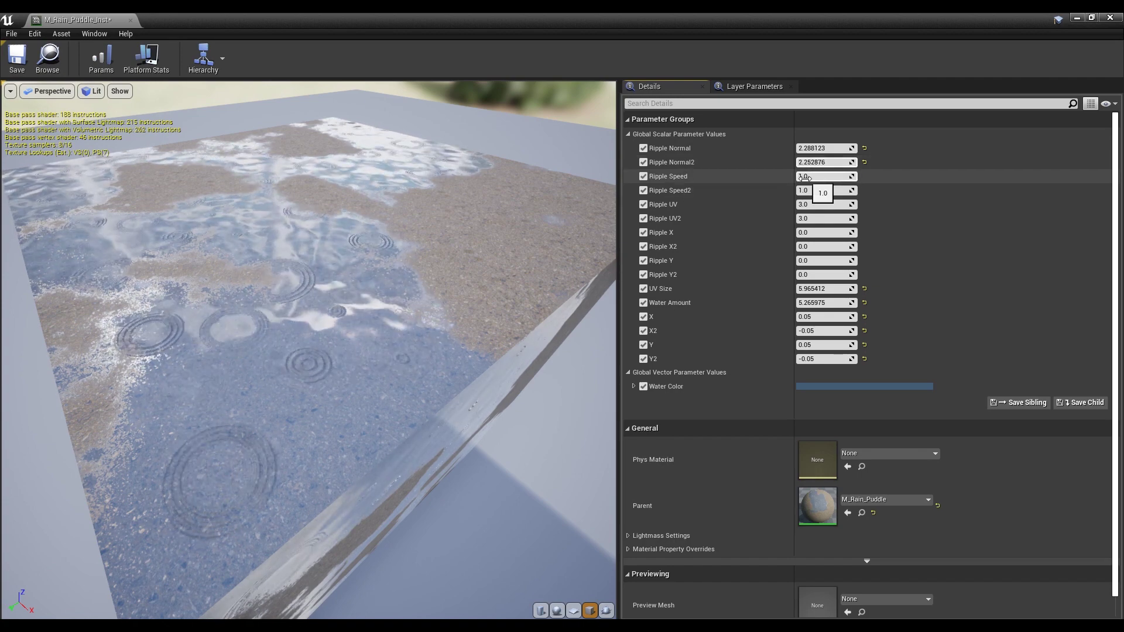
left_click_drag(807, 176, 823, 177)
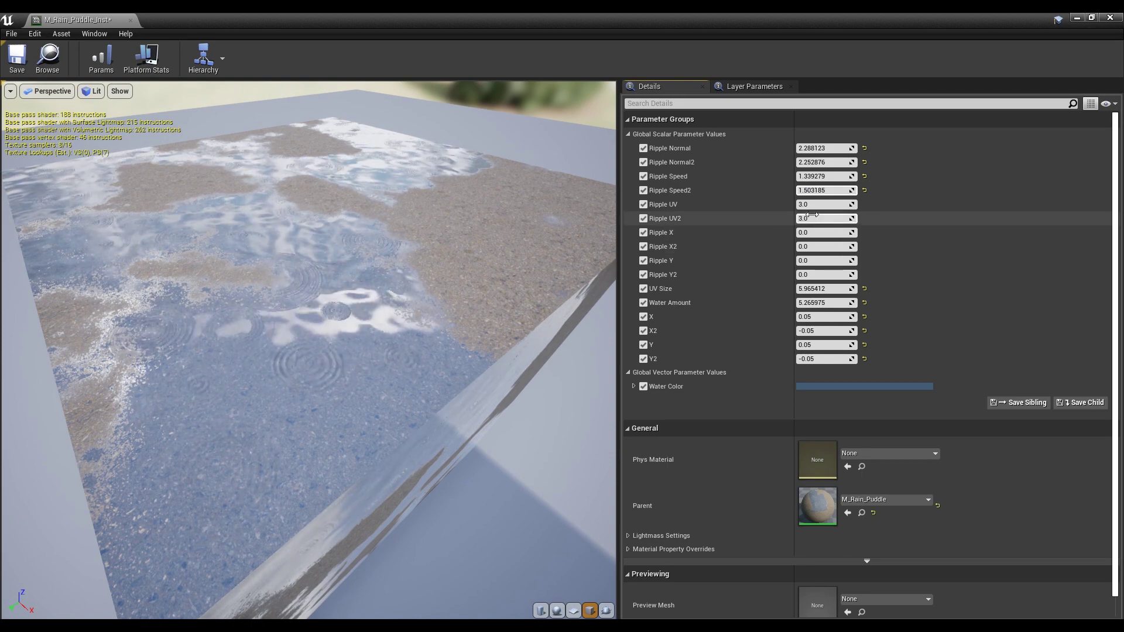
- Set Ripple UV to about 21.5, Ripple UV2 to about 23.7, Ripple X and Ripple Y to -0.019048, and Ripple X2 to 0.019048
left_click_drag(822, 204, 972, 204)
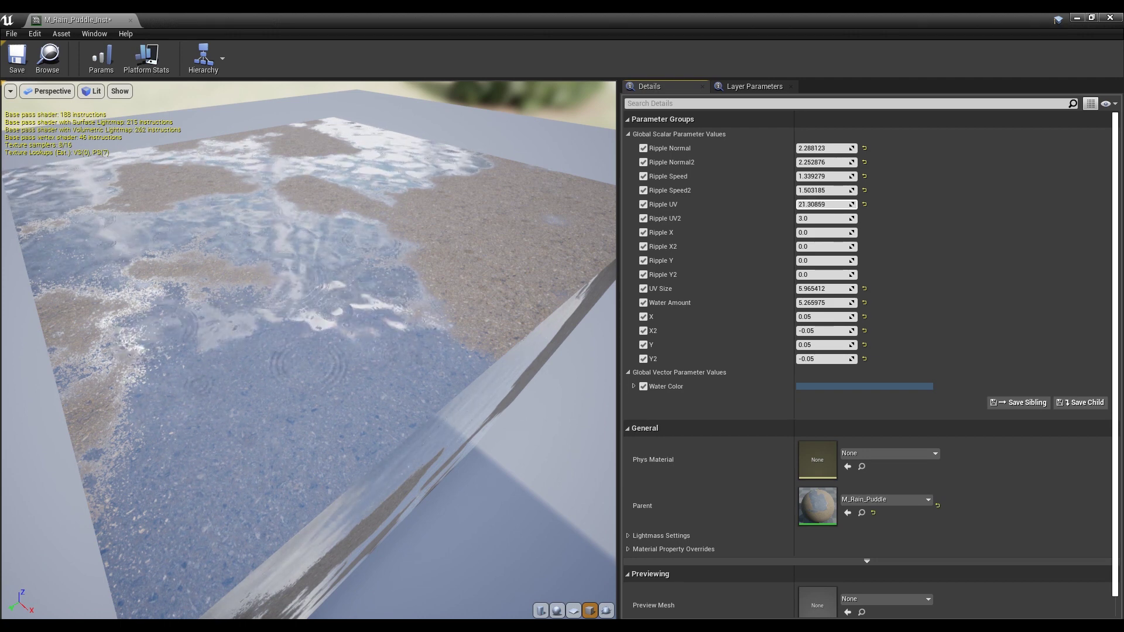
left_click_drag(810, 218, 896, 218)
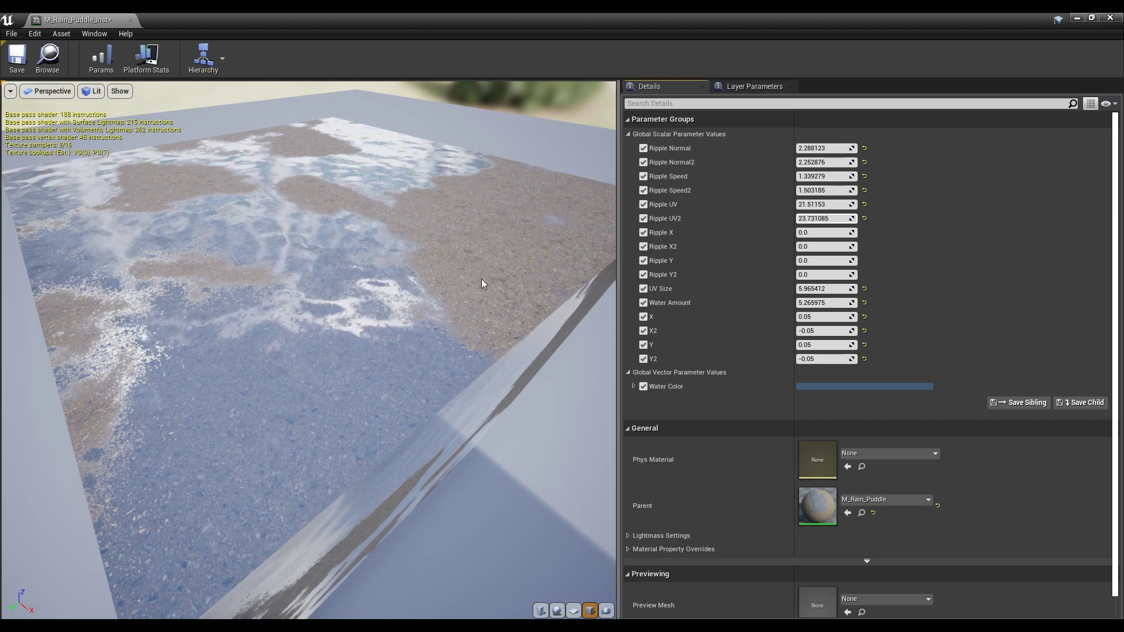
left_click_drag(820, 235, 835, 247)
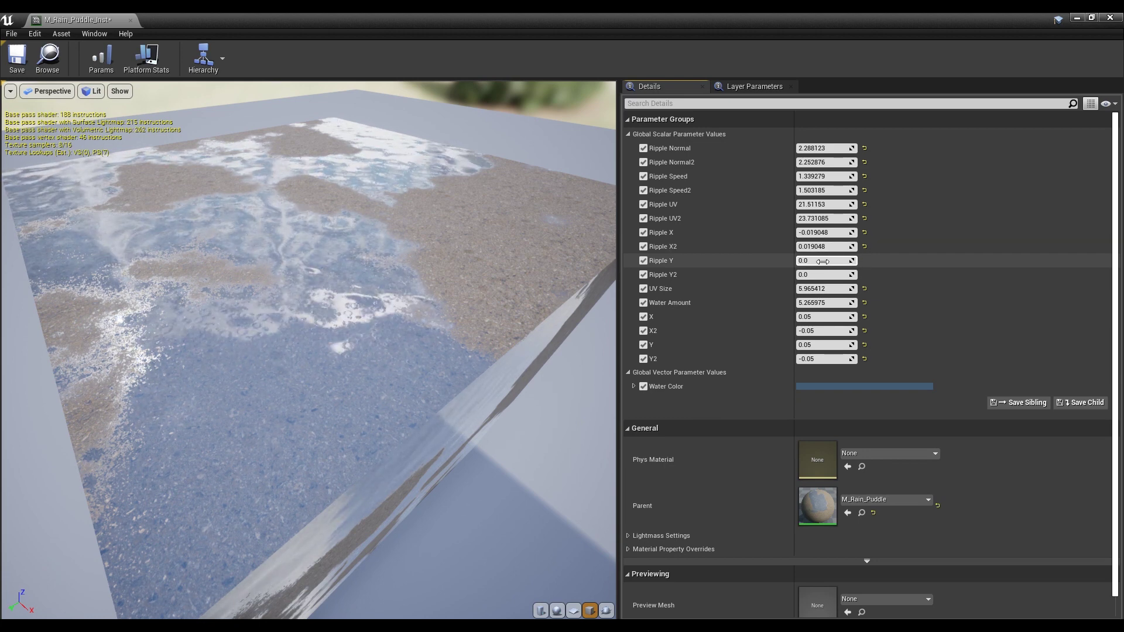
left_click_drag(824, 261, 824, 275)
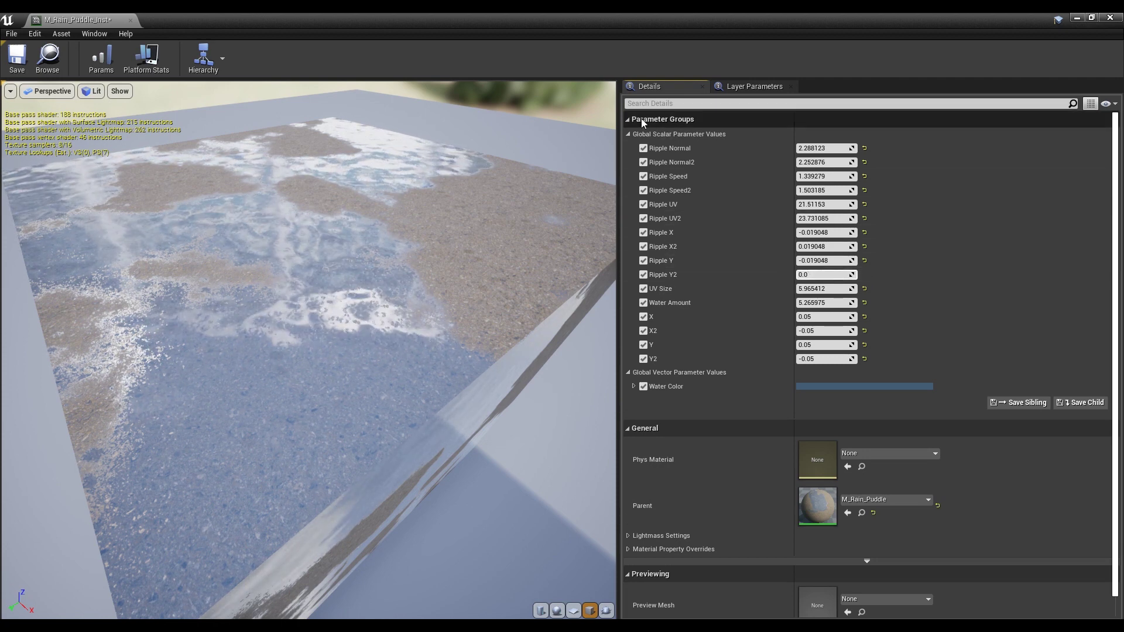
- Save the M_Rain_Puddle_Inst material instance, close its editor and view the level's puddle surface up close
left_click(27, 58)
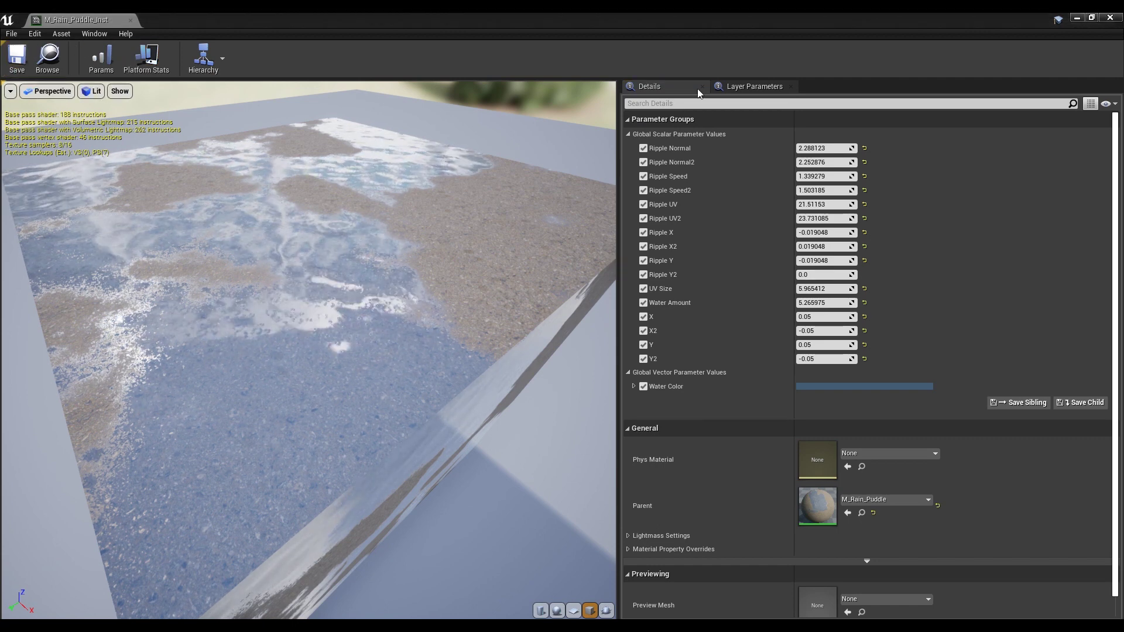
left_click(1110, 17)
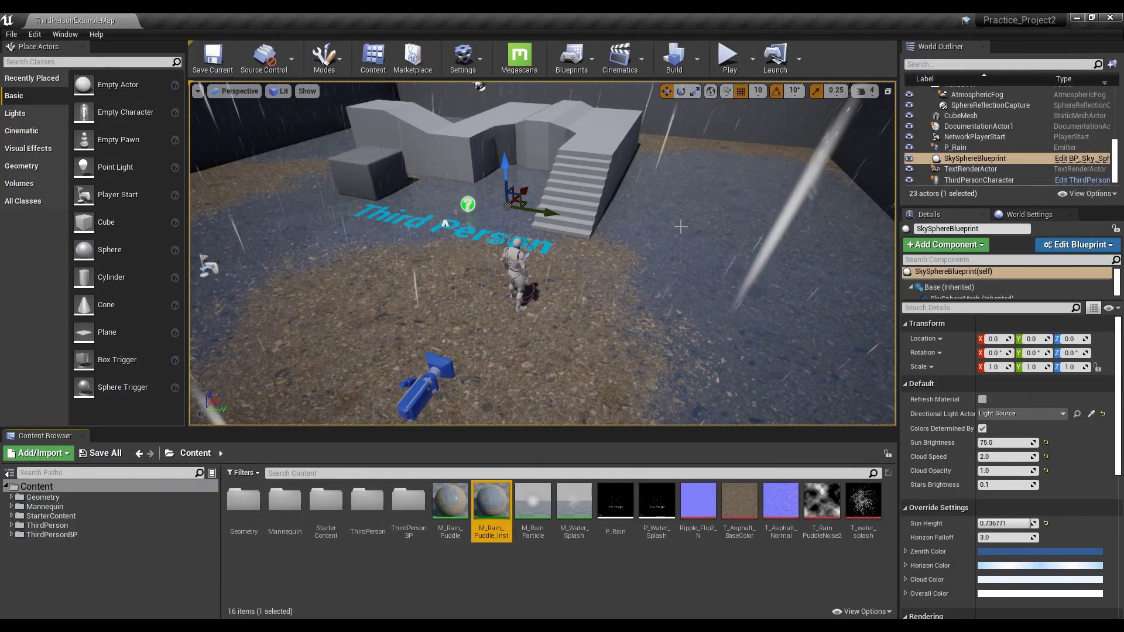
key("w")
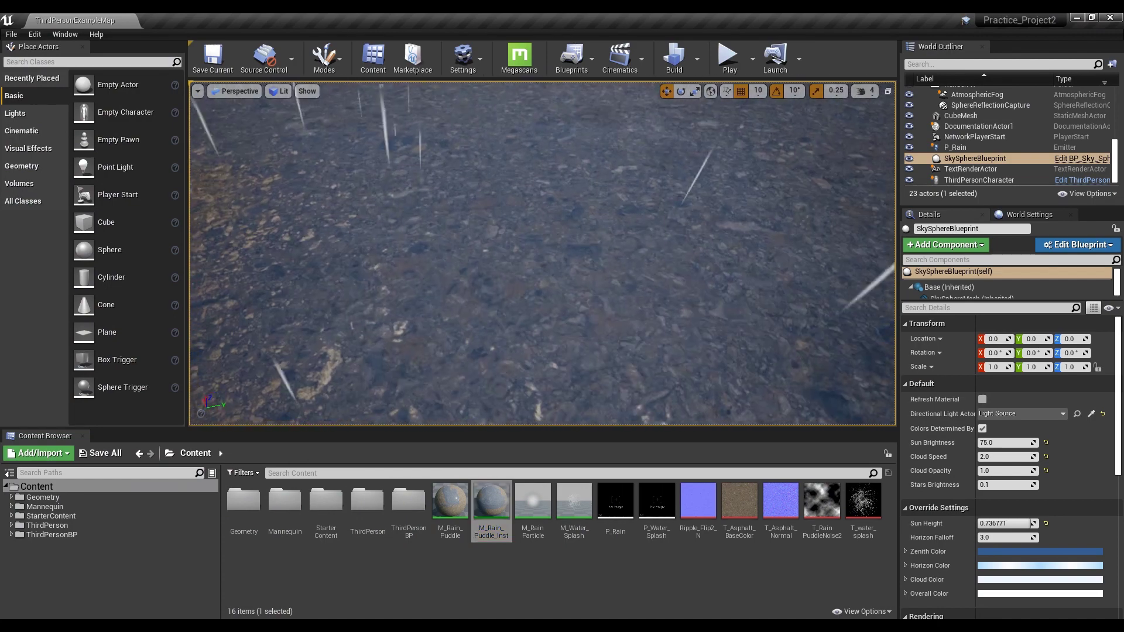